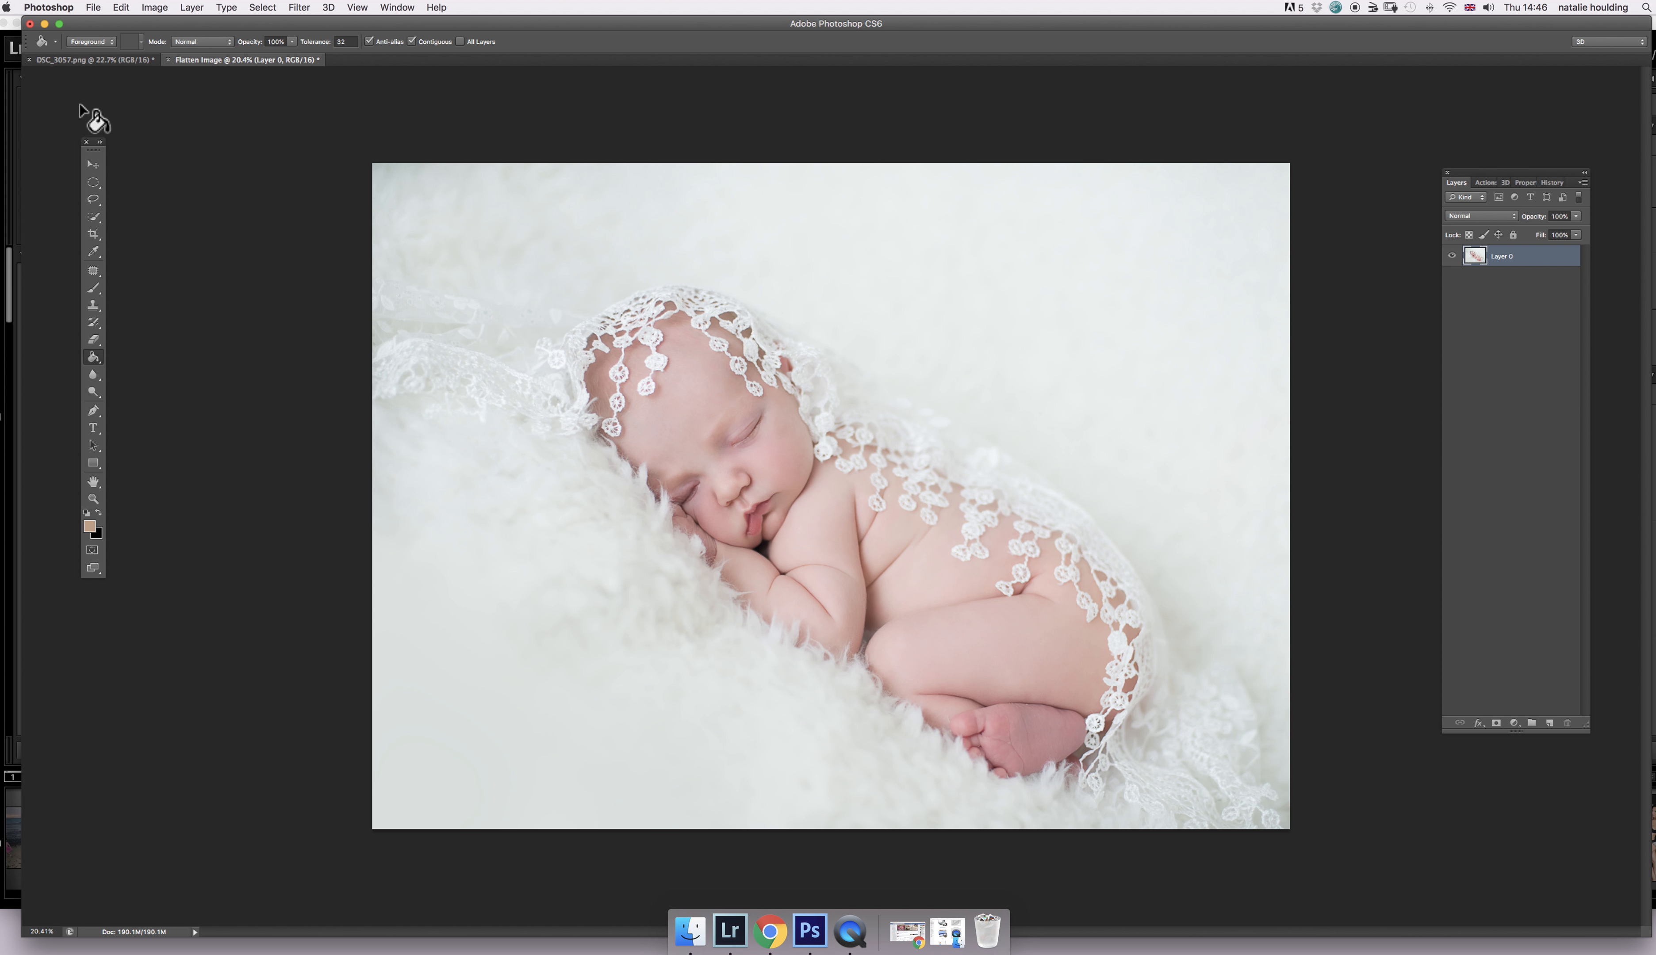
# - Compare the hanging wreath backdrop DSC_3057.png with the sleeping baby photo to examine their colours and lighting
pyautogui.click(107, 61)
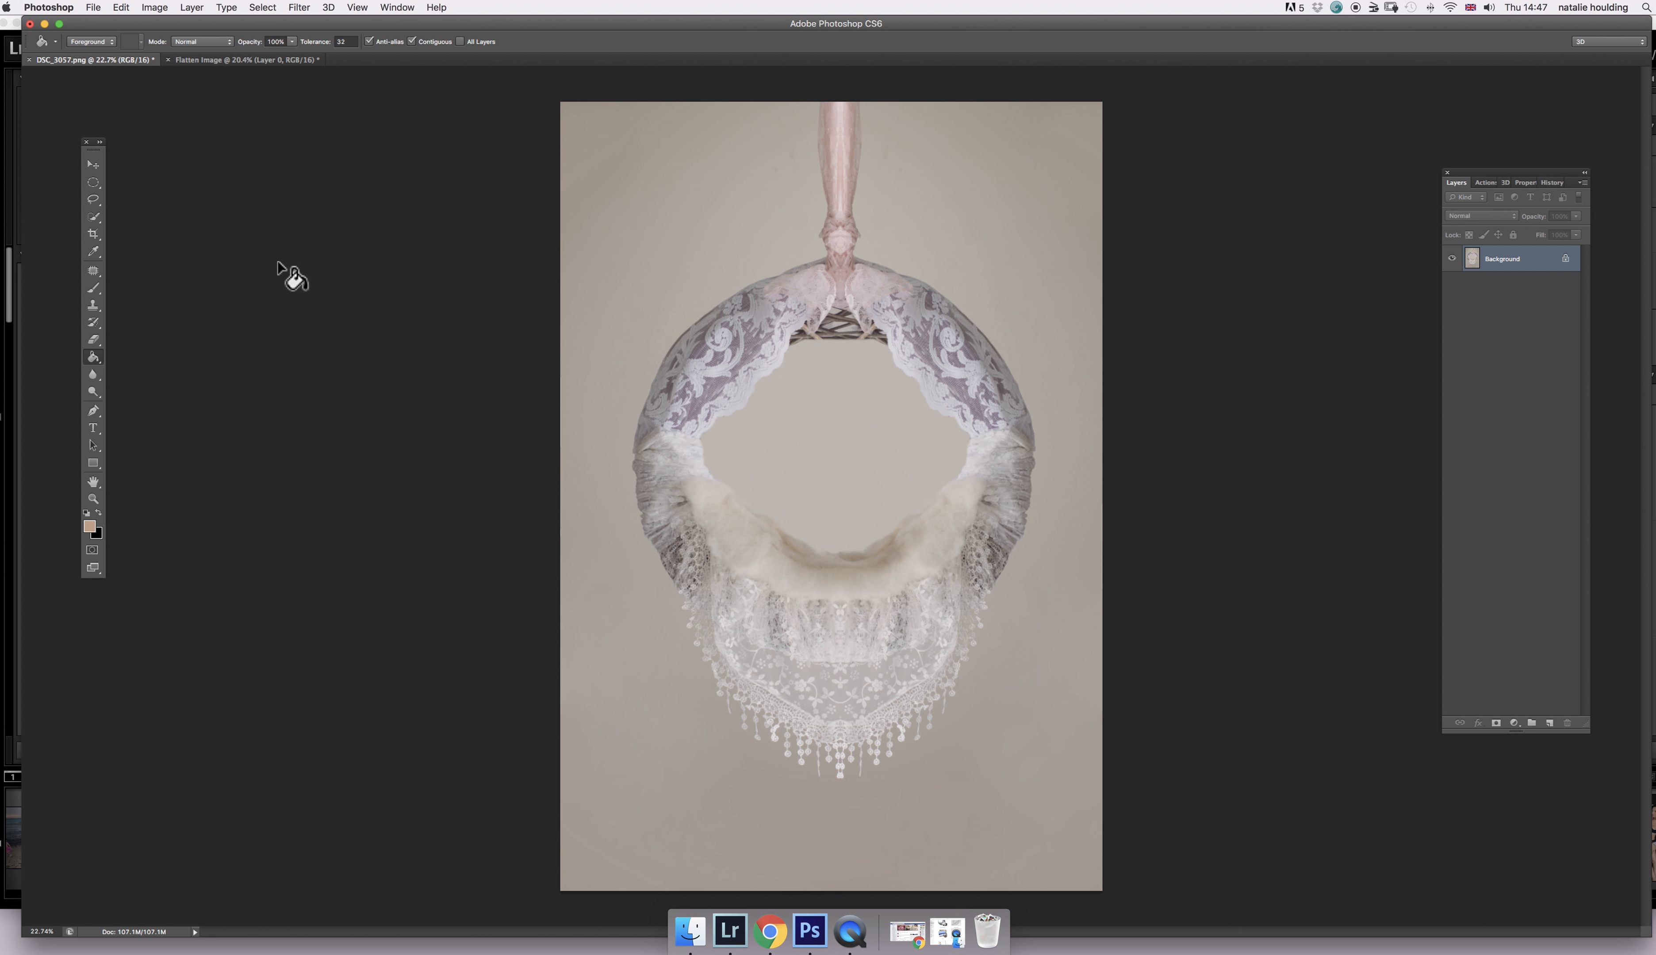
pyautogui.click(223, 60)
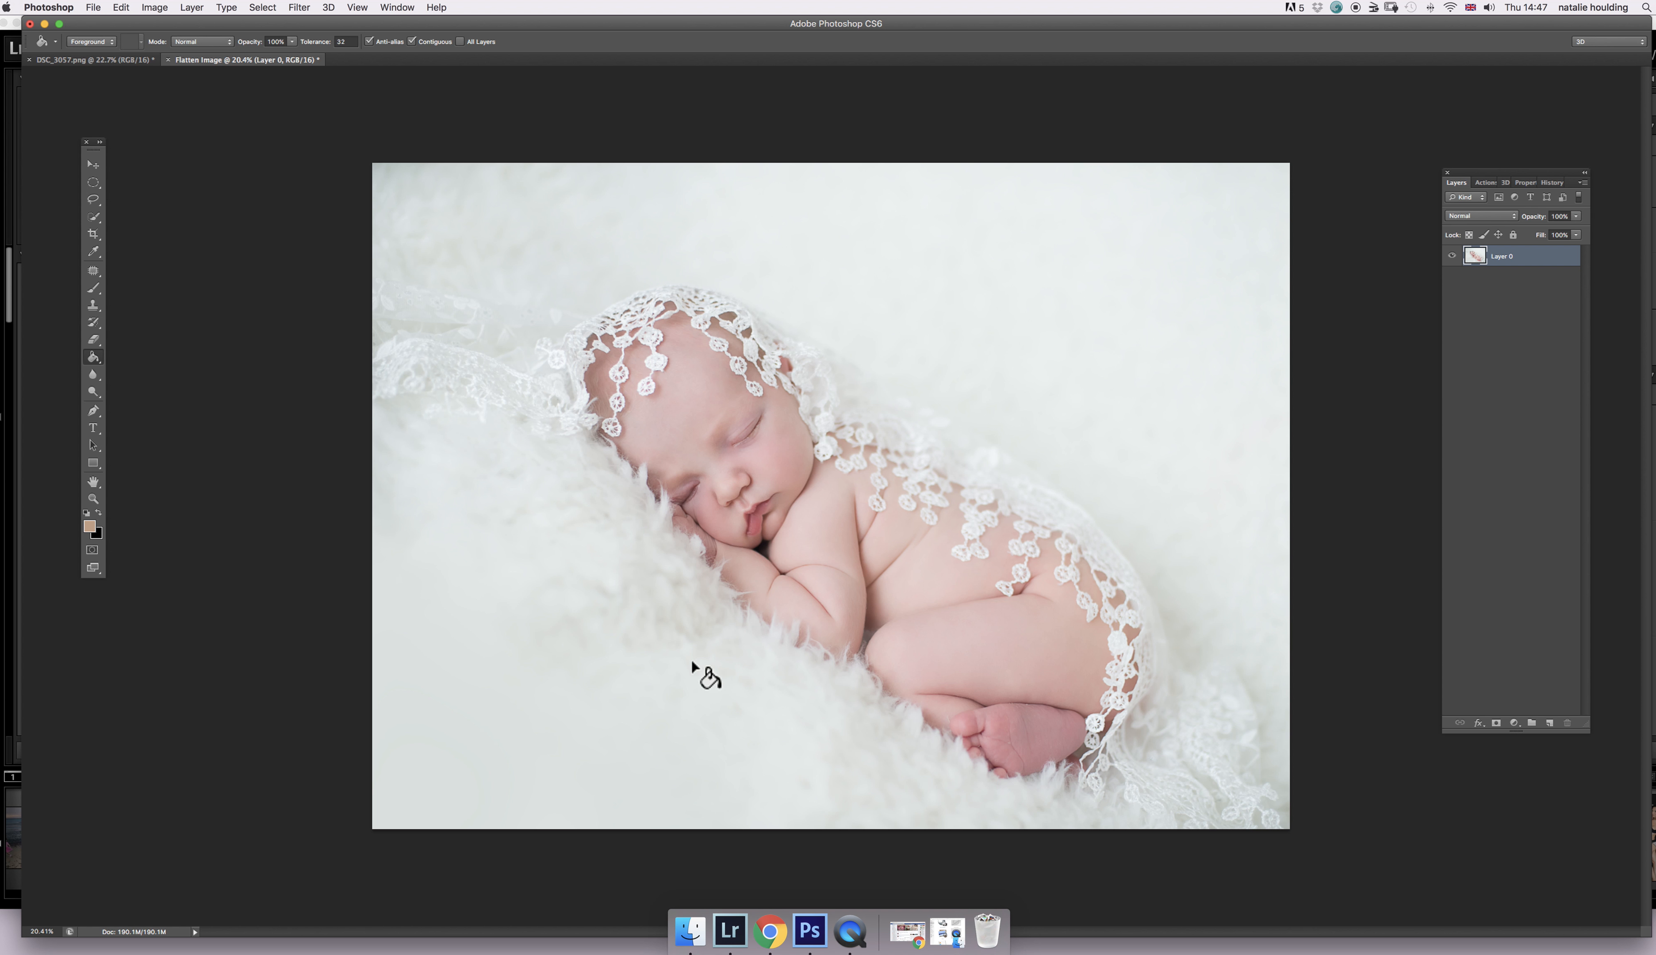
pyautogui.click(71, 61)
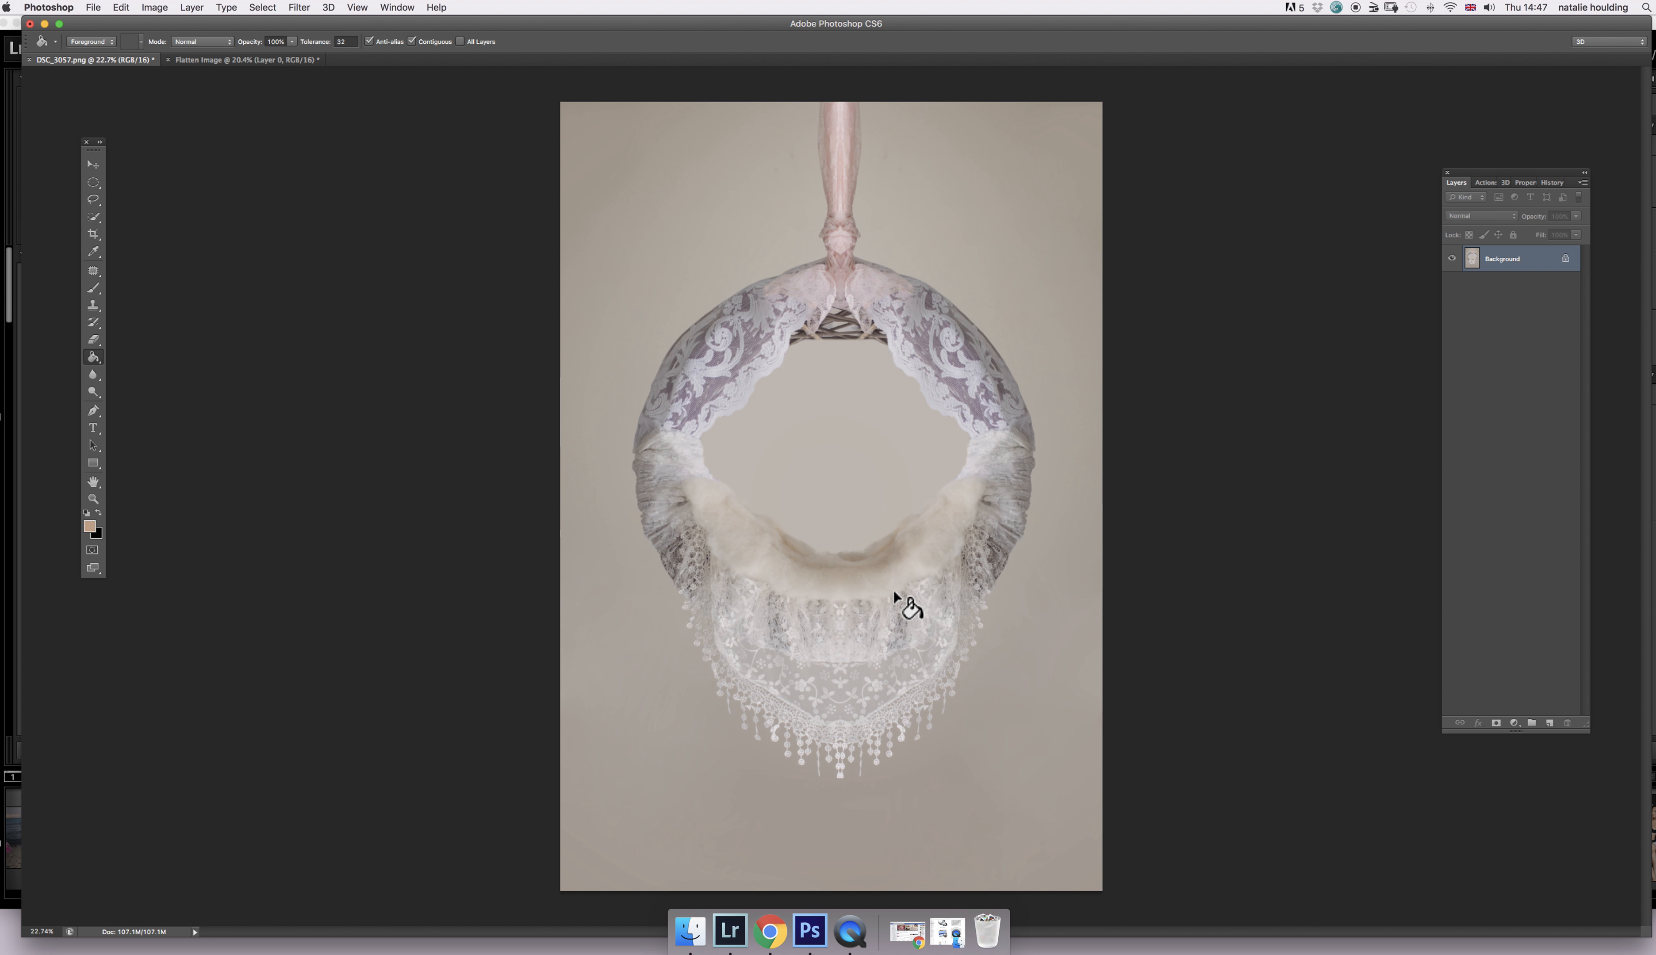
pyautogui.click(222, 60)
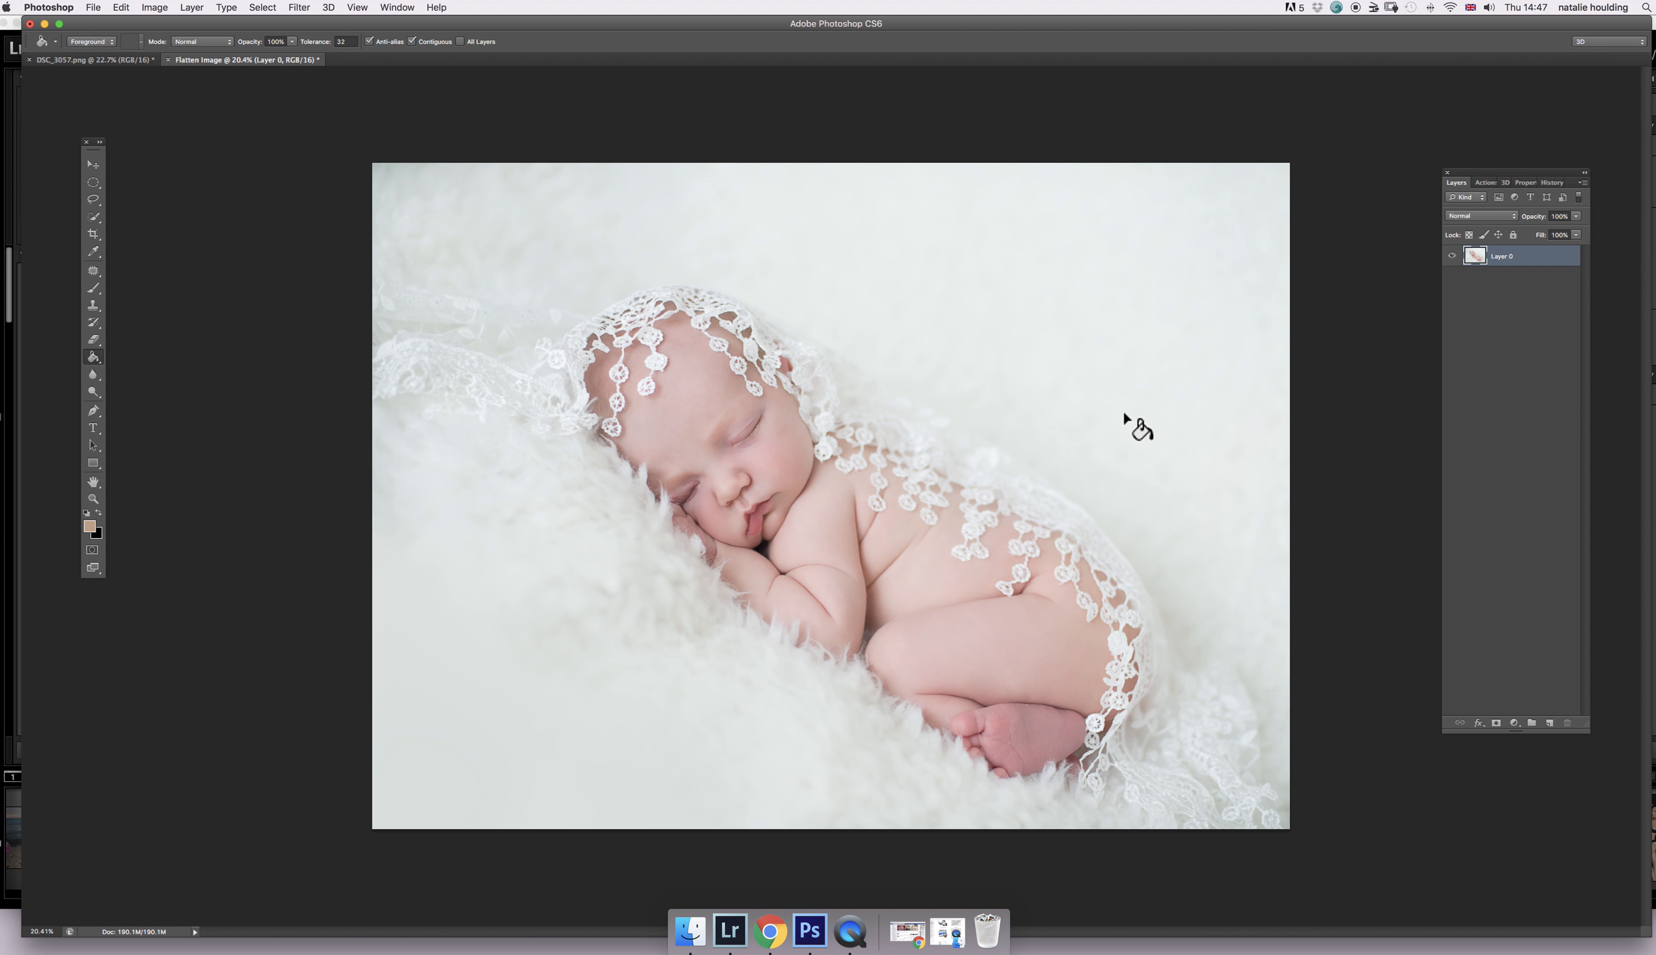
# - Flatten the baby photo to a single background layer, with the Lasso tool ready for selecting
pyautogui.click(93, 199)
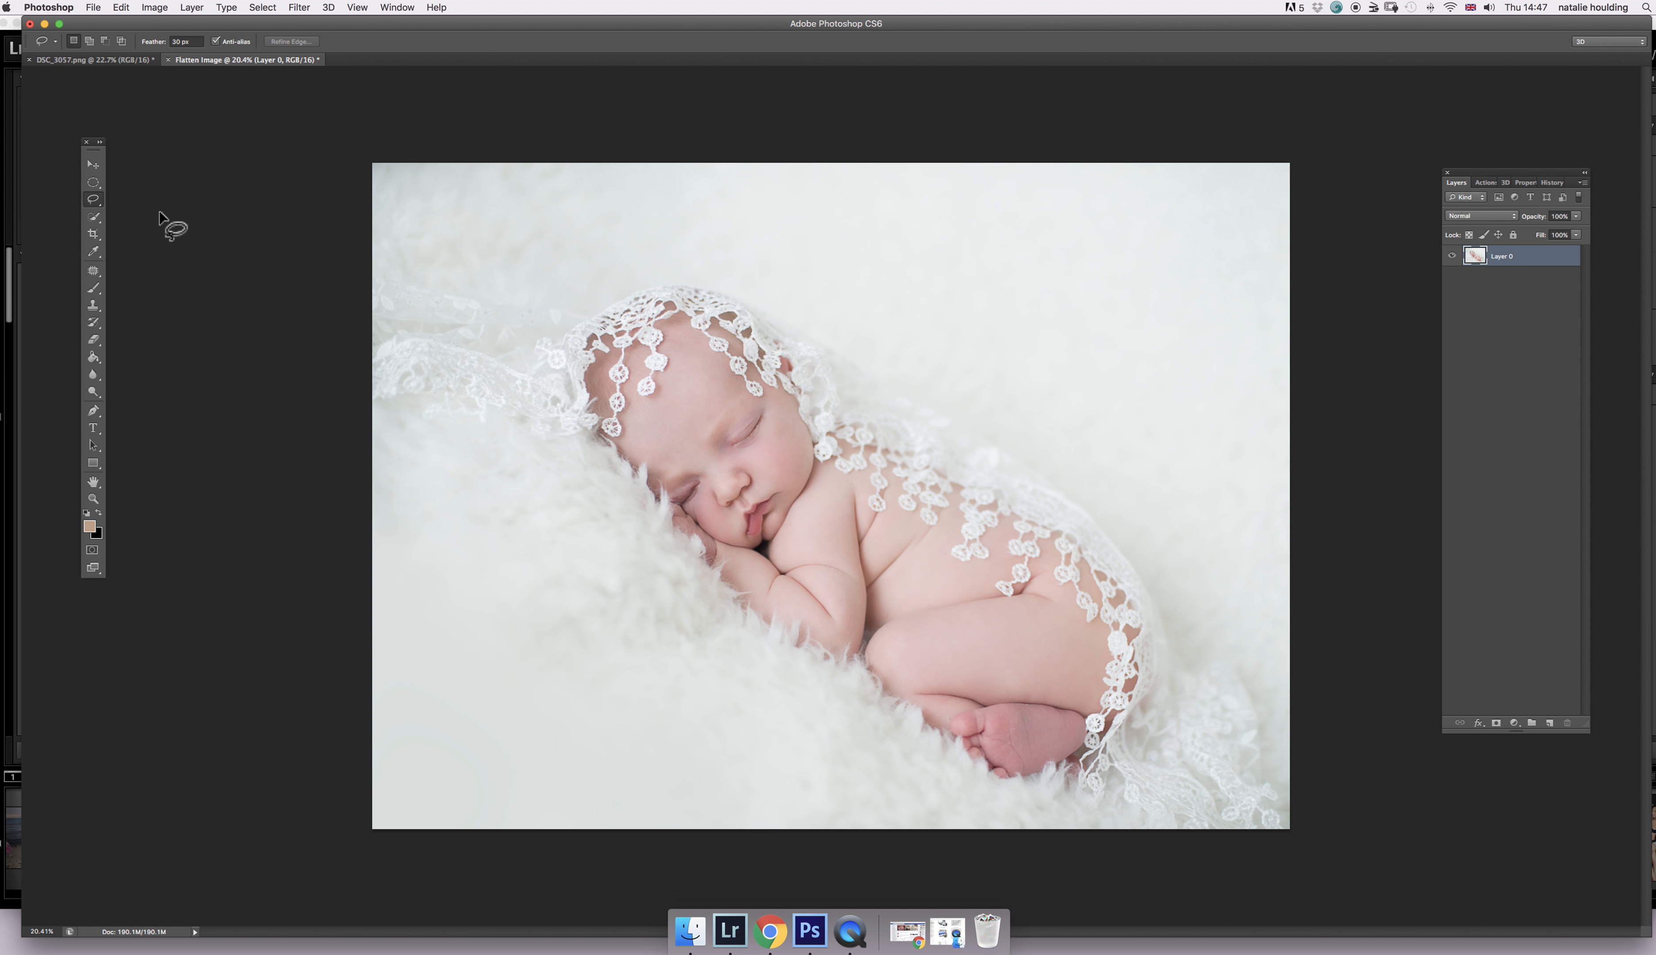
pyautogui.click(191, 8)
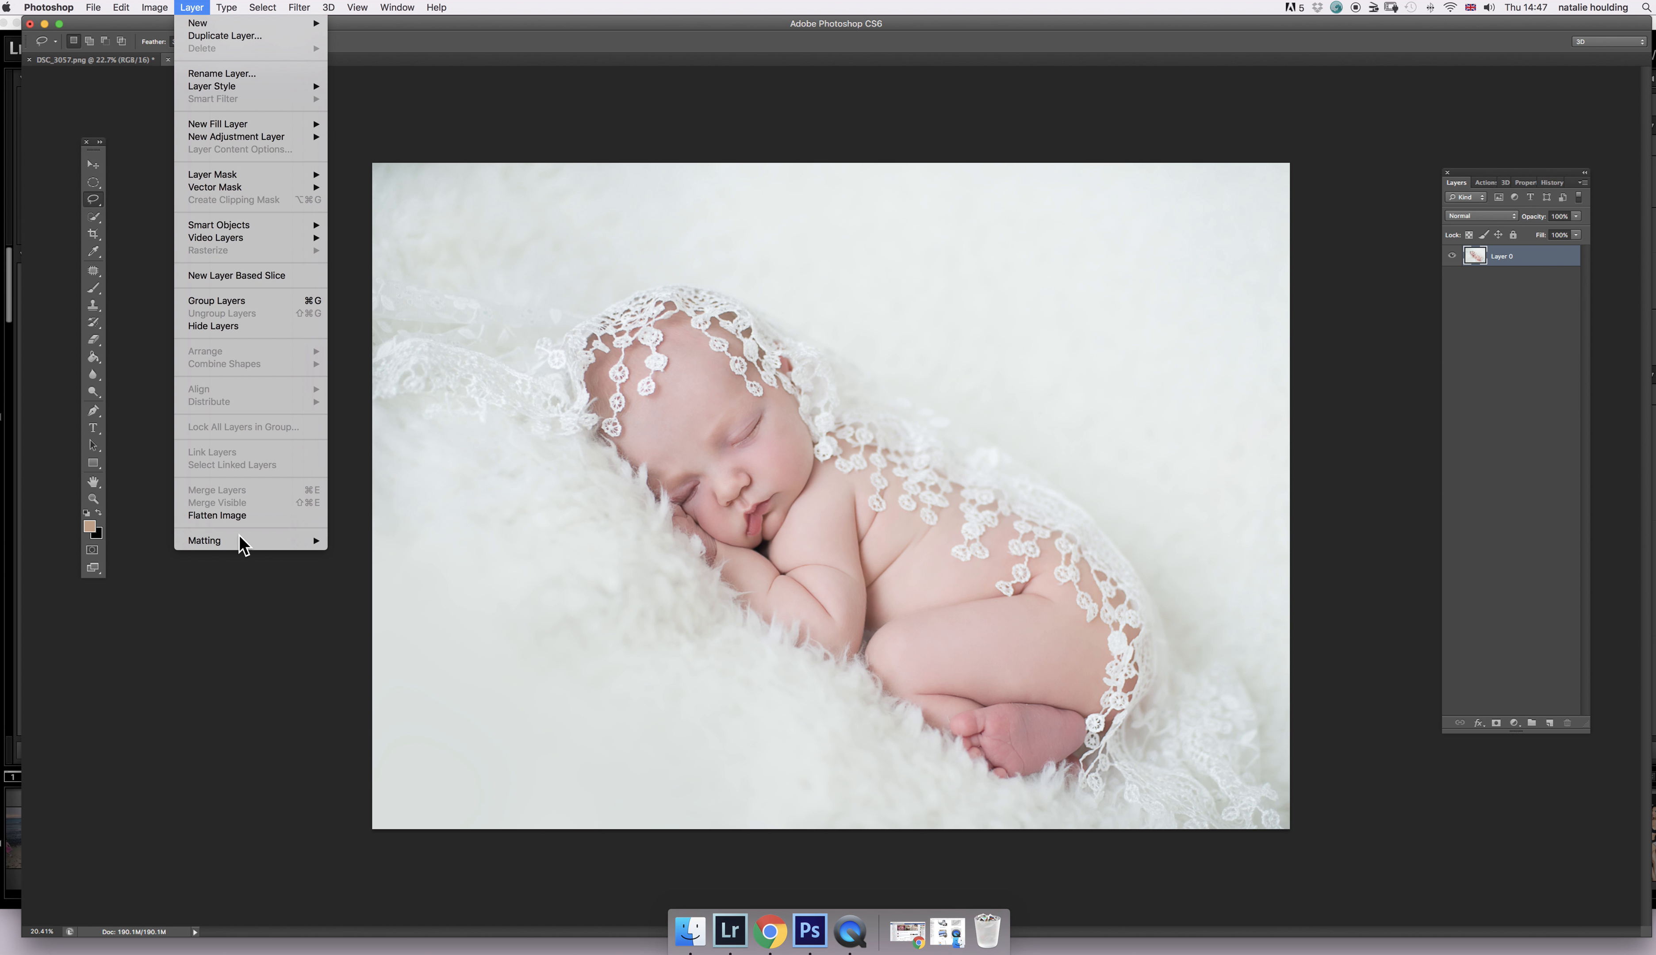
pyautogui.click(234, 520)
# - Lasso loosely around the baby and surrounding fur, and move the selected area into the wreath backdrop image
pyautogui.moveTo(841, 293)
pyautogui.mouseDown()
pyautogui.moveTo(540, 278)
pyautogui.moveTo(477, 489)
pyautogui.moveTo(636, 712)
pyautogui.moveTo(881, 829)
pyautogui.moveTo(1050, 861)
pyautogui.moveTo(1200, 611)
pyautogui.mouseUp()
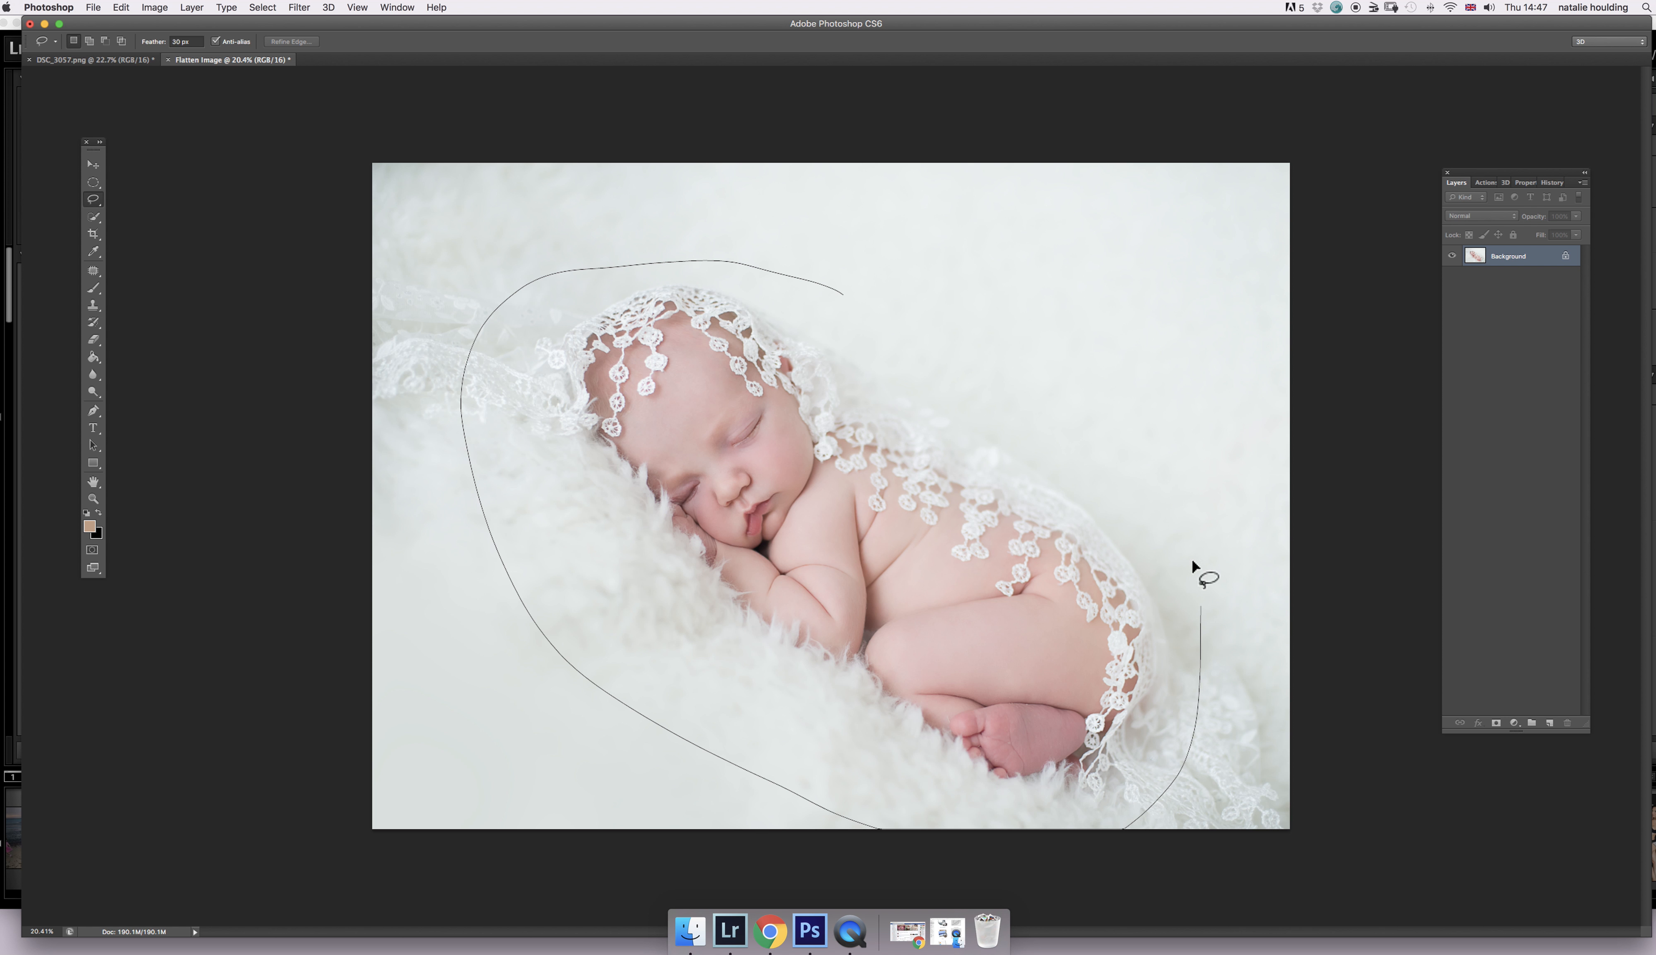
pyautogui.moveTo(770, 274); pyautogui.dragTo(789, 281)
pyautogui.click(93, 164)
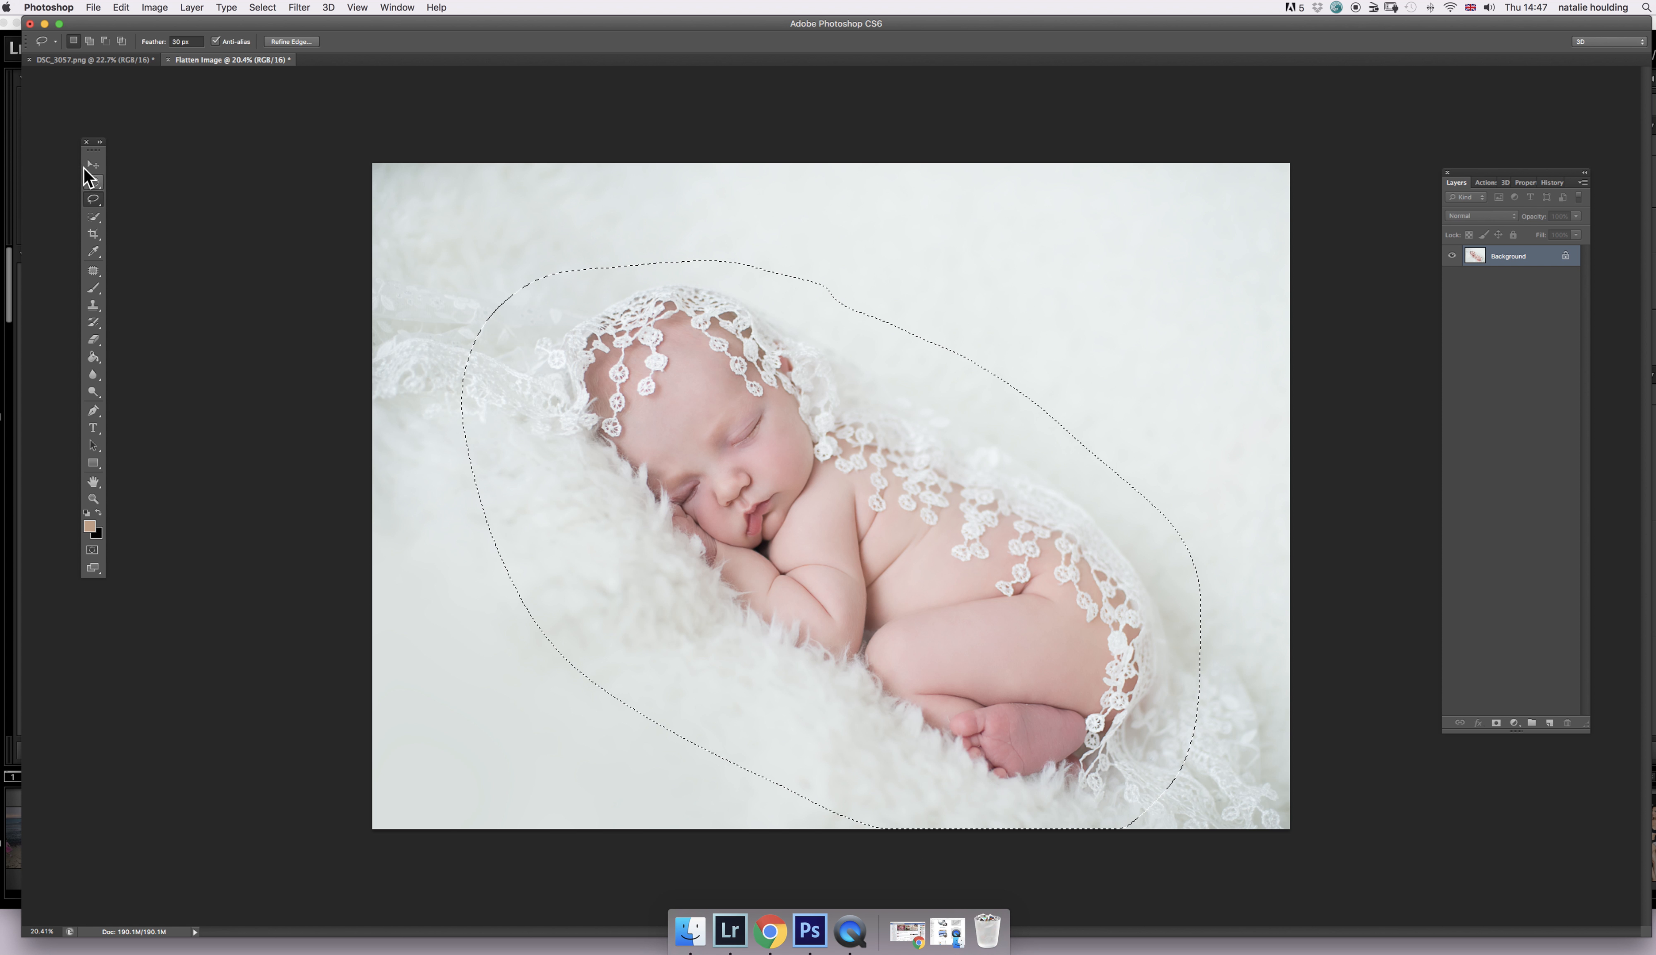
pyautogui.moveTo(532, 283)
pyautogui.mouseDown()
pyautogui.moveTo(105, 61)
pyautogui.moveTo(629, 270)
pyautogui.moveTo(767, 378)
pyautogui.mouseUp()
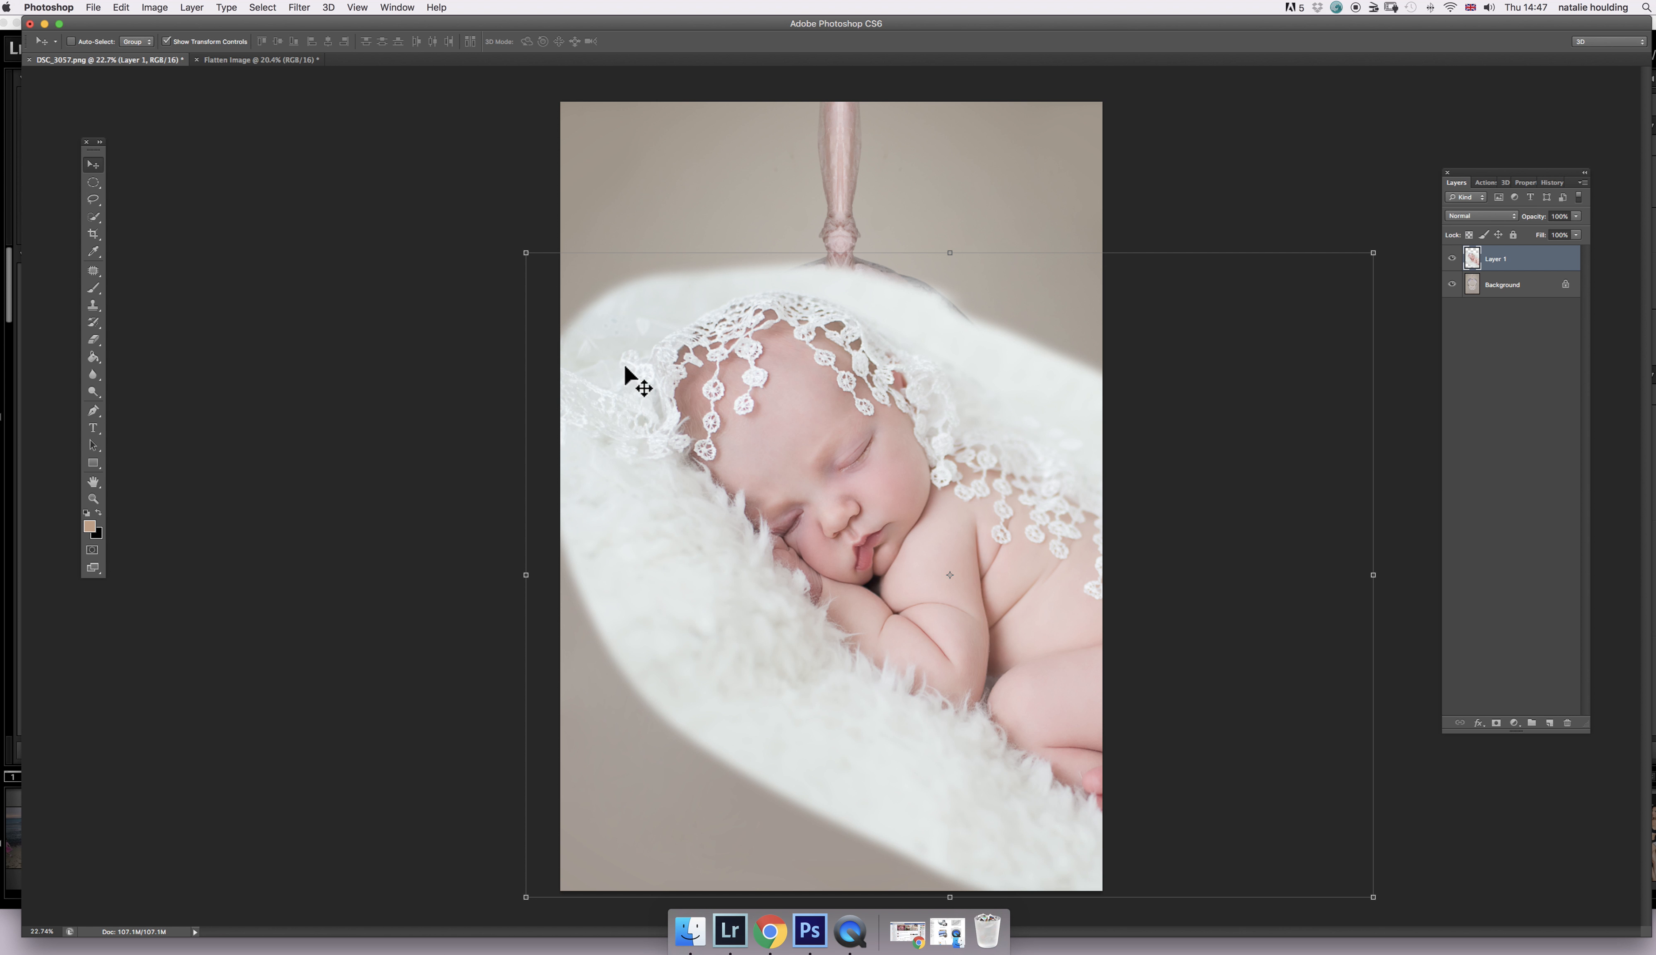
# - Try scaling the baby cutout to about 35%, rotating it about -28 degrees and positioning it inside the wreath
pyautogui.moveTo(526, 250); pyautogui.dragTo(989, 608)
pyautogui.moveTo(1049, 664); pyautogui.dragTo(633, 353)
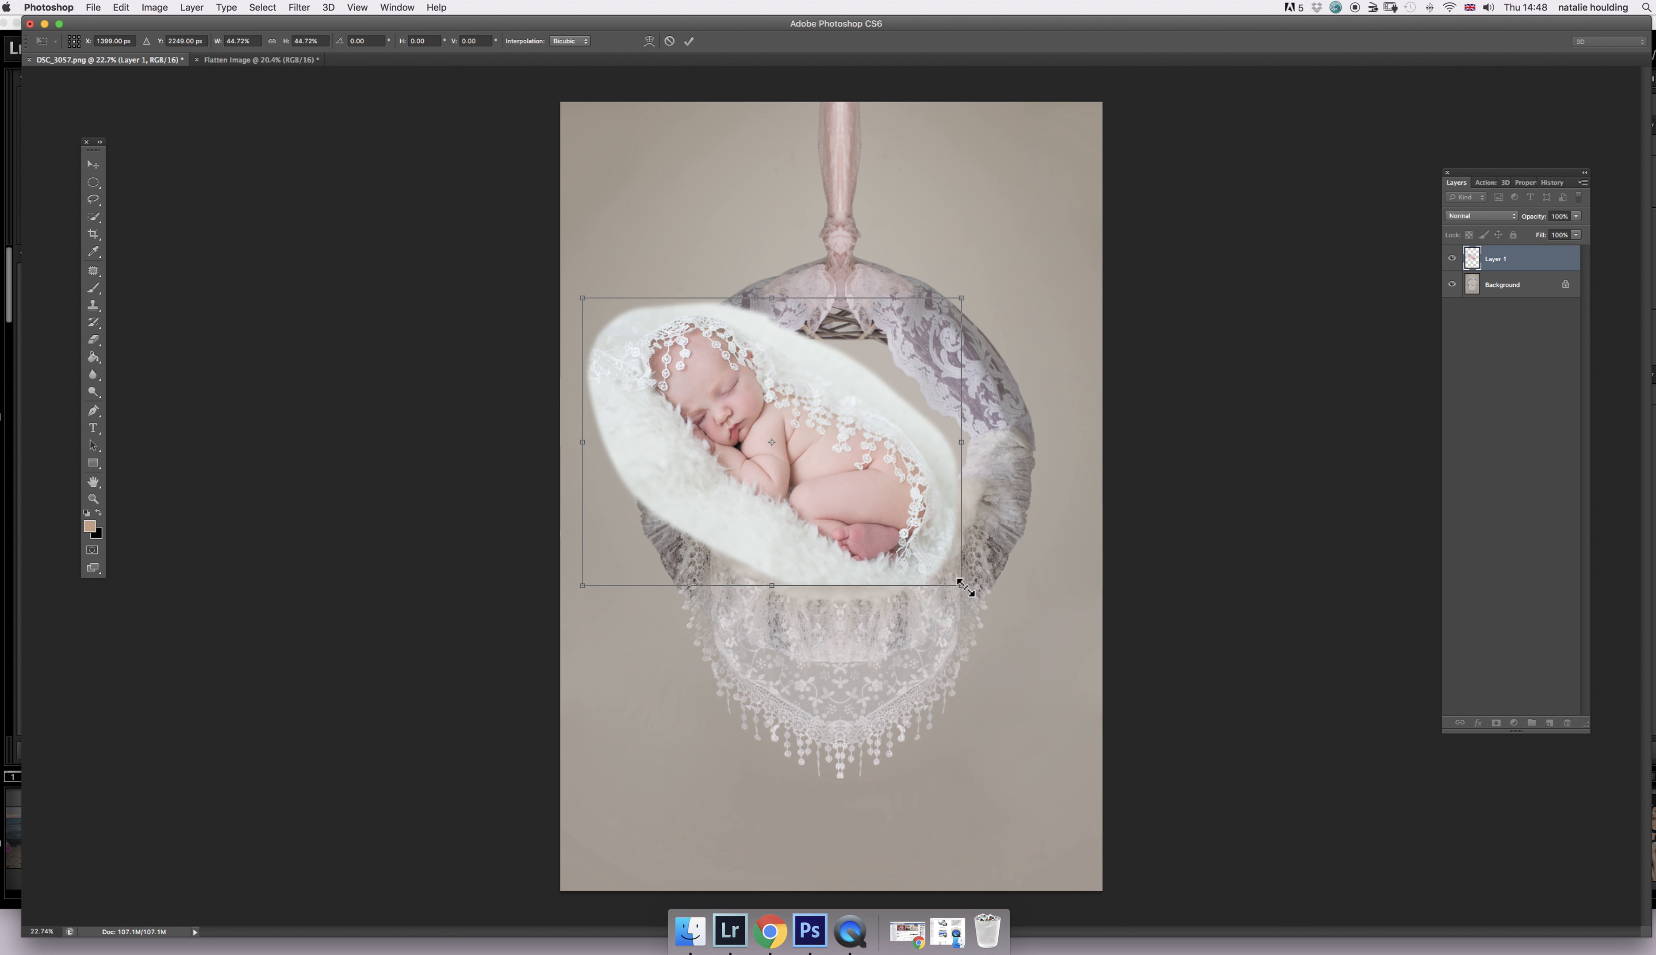
pyautogui.moveTo(970, 594); pyautogui.dragTo(1019, 486)
pyautogui.moveTo(918, 459); pyautogui.dragTo(965, 501)
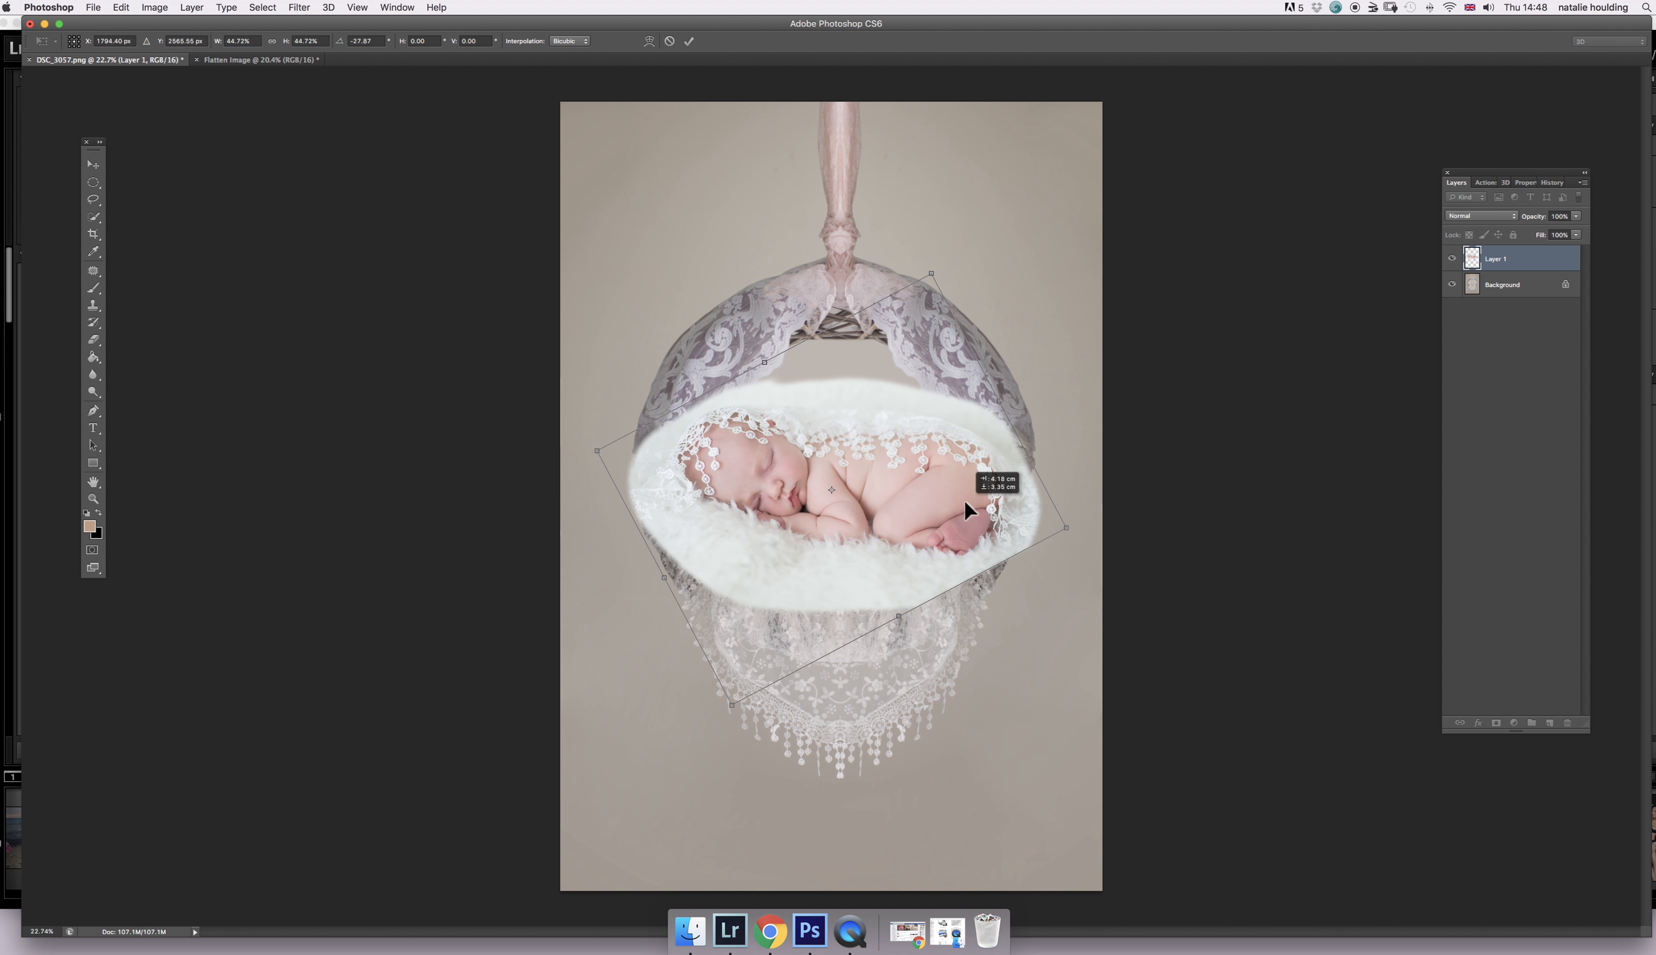
pyautogui.moveTo(599, 450); pyautogui.dragTo(702, 469)
pyautogui.moveTo(954, 486); pyautogui.dragTo(894, 467)
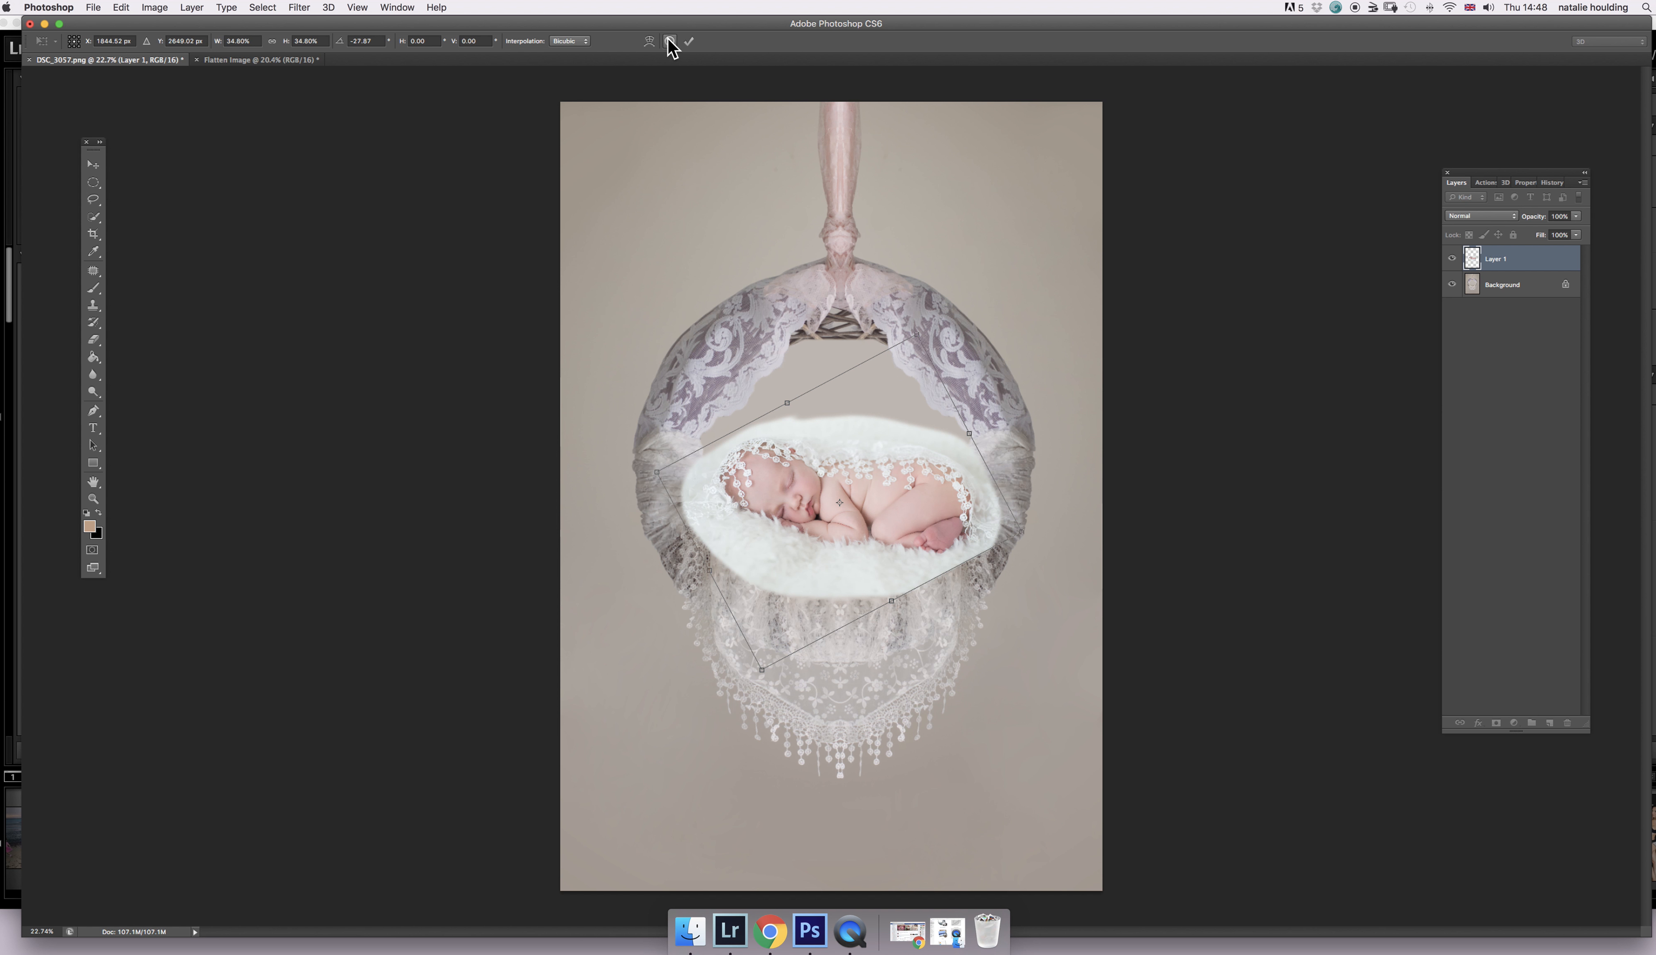
# - Discard the trial placement in the wreath image and deselect the area around the baby in the original photo
pyautogui.click(669, 41)
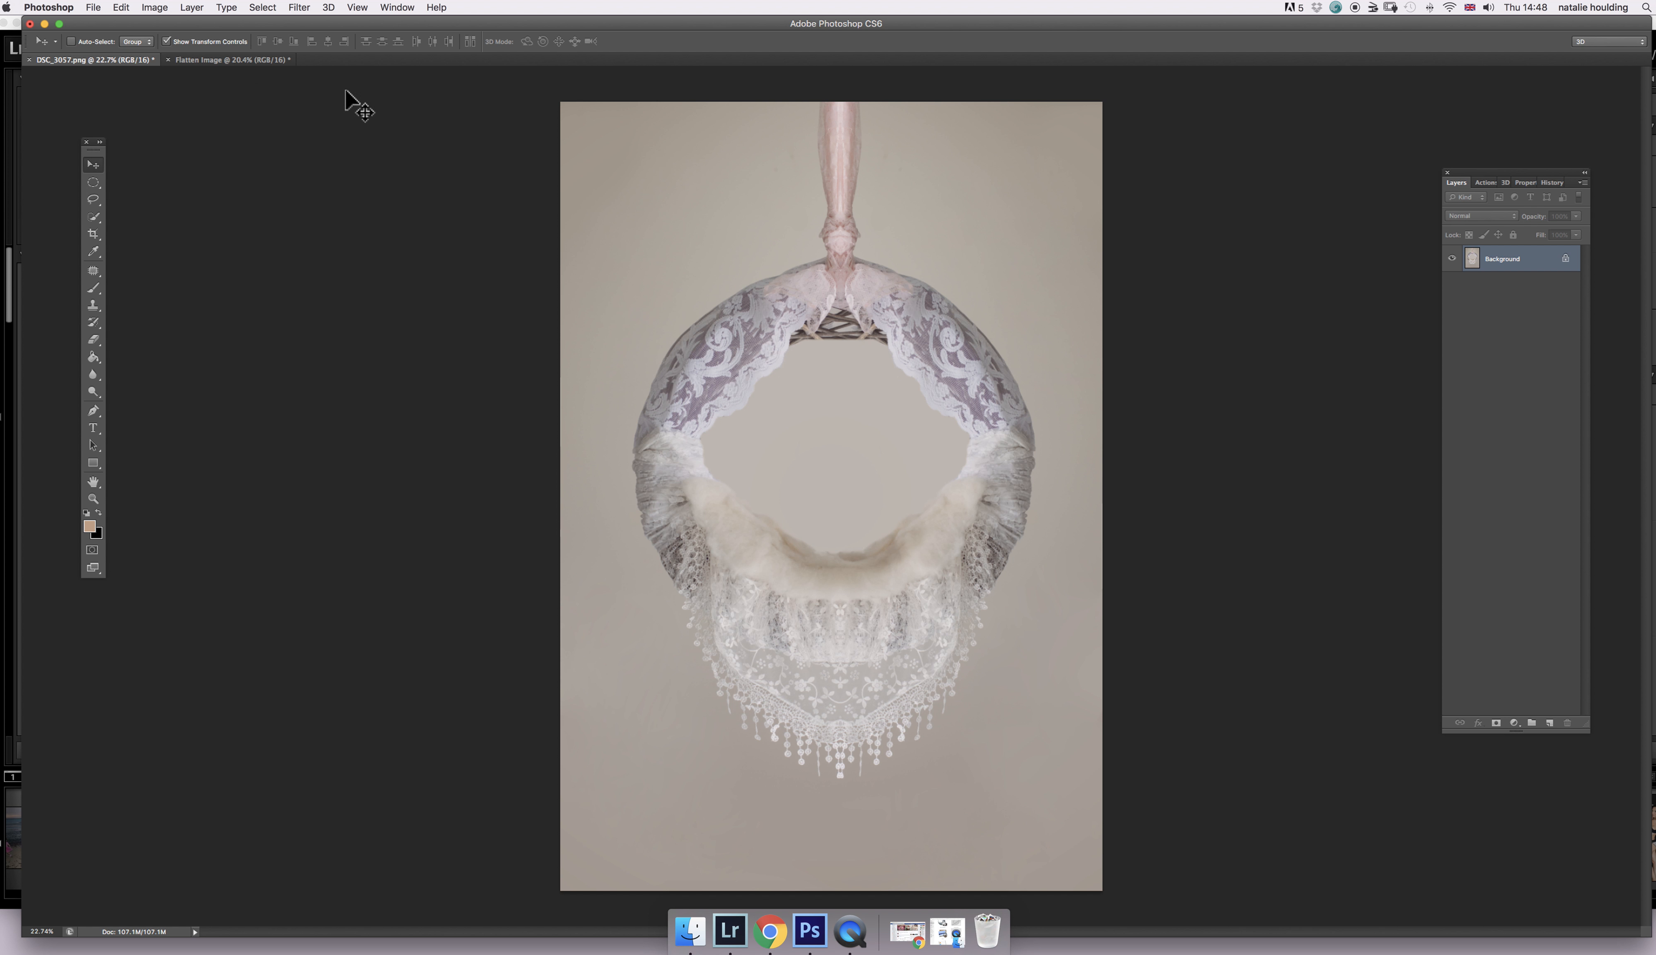
pyautogui.click(248, 61)
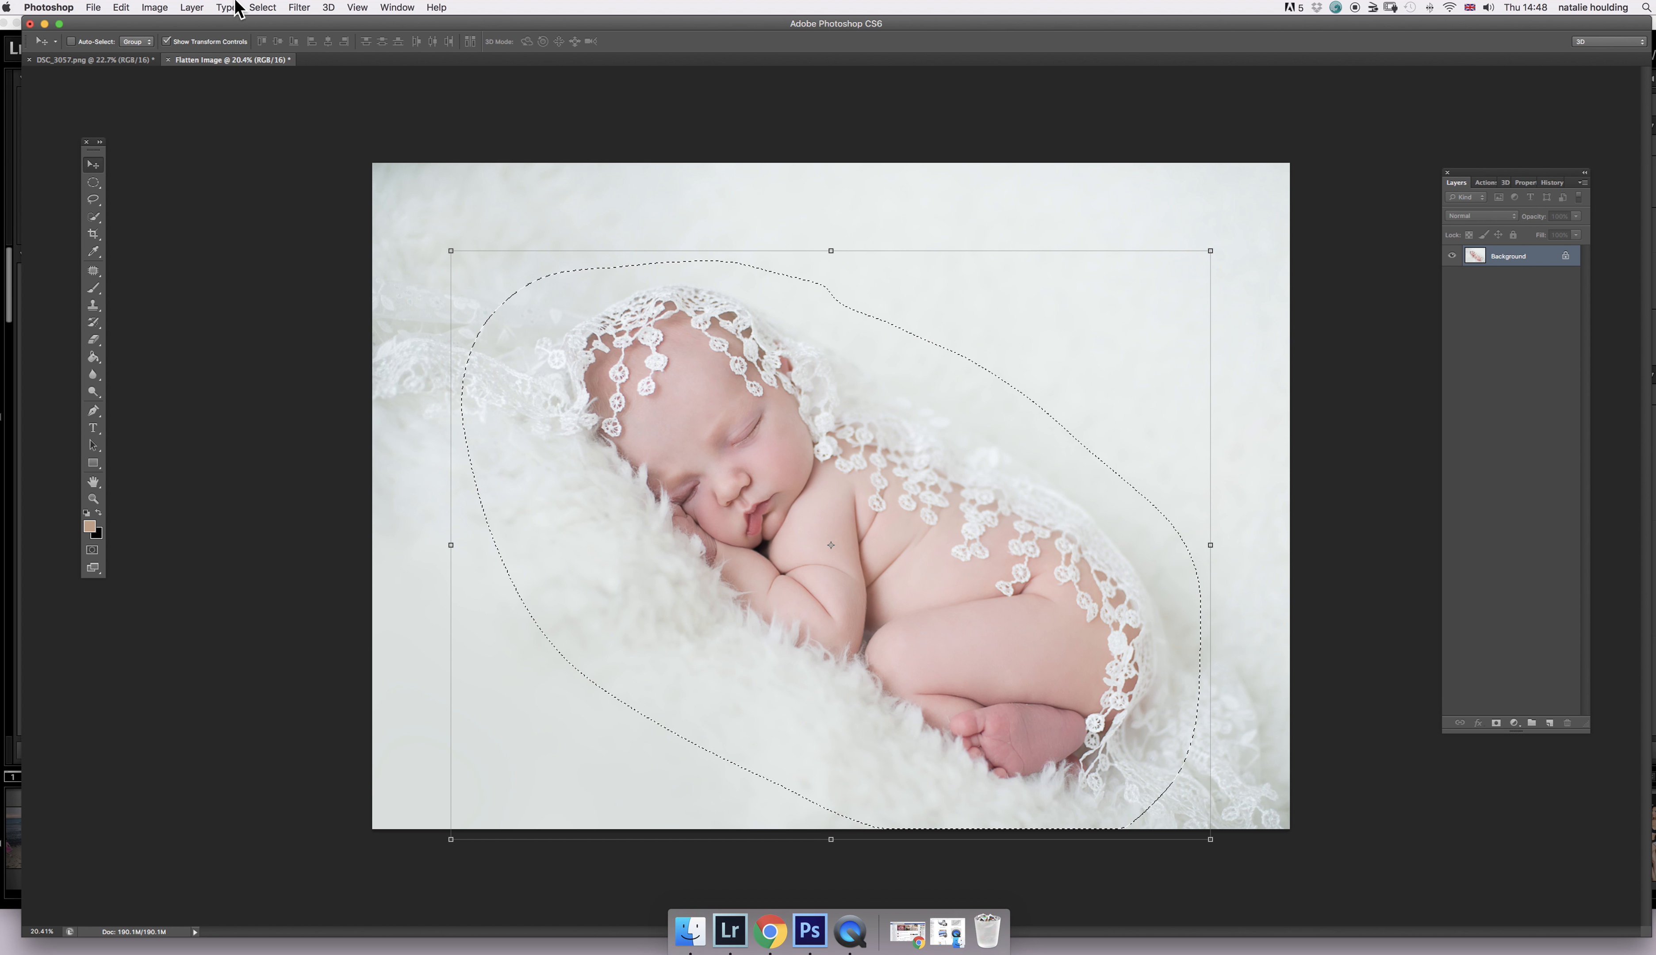
pyautogui.click(191, 7)
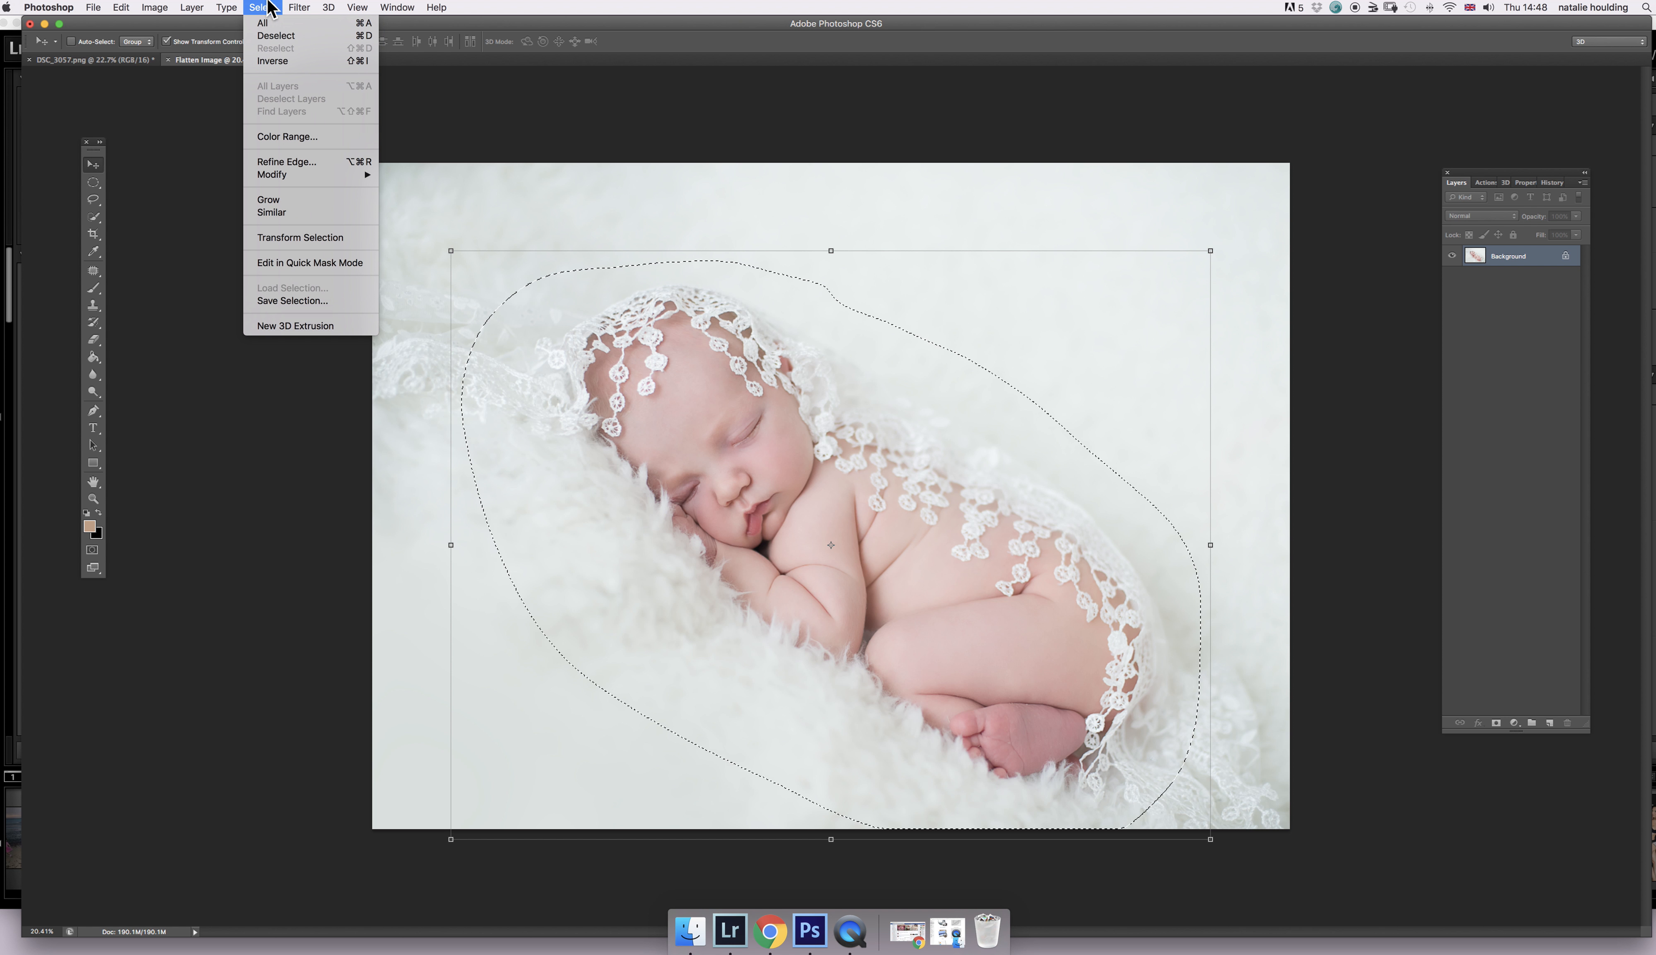
pyautogui.click(273, 45)
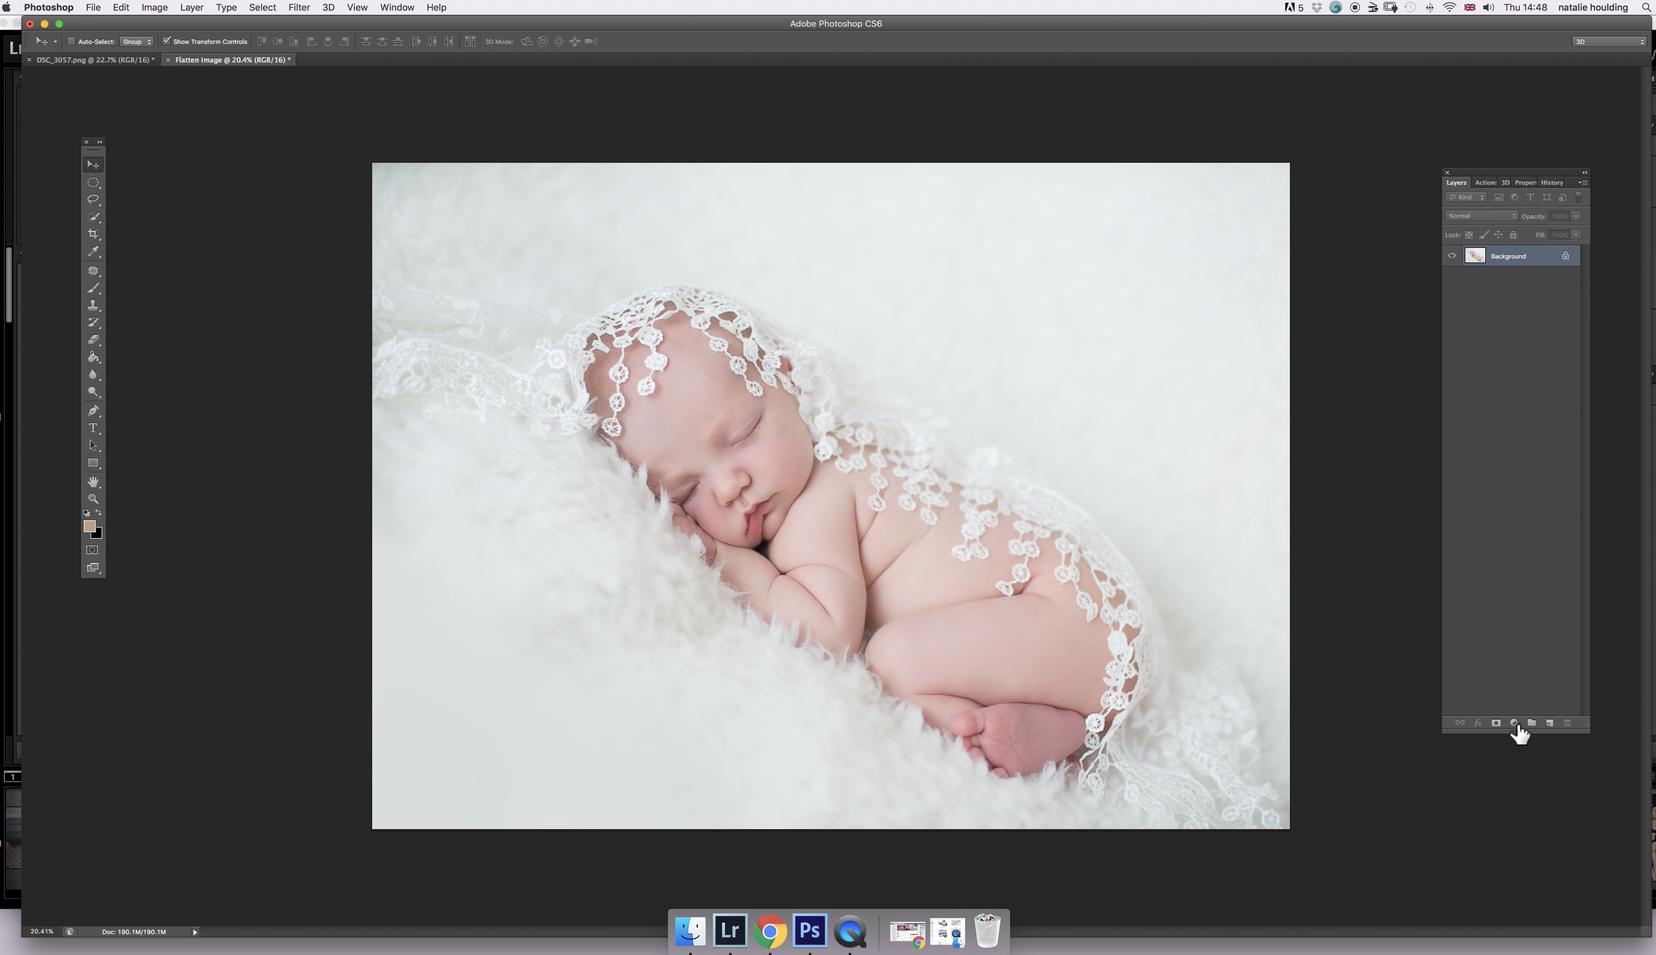
# - Add a blank layer above the baby photo and sample the beige backdrop colour from the wreath image as foreground colour
pyautogui.click(1549, 724)
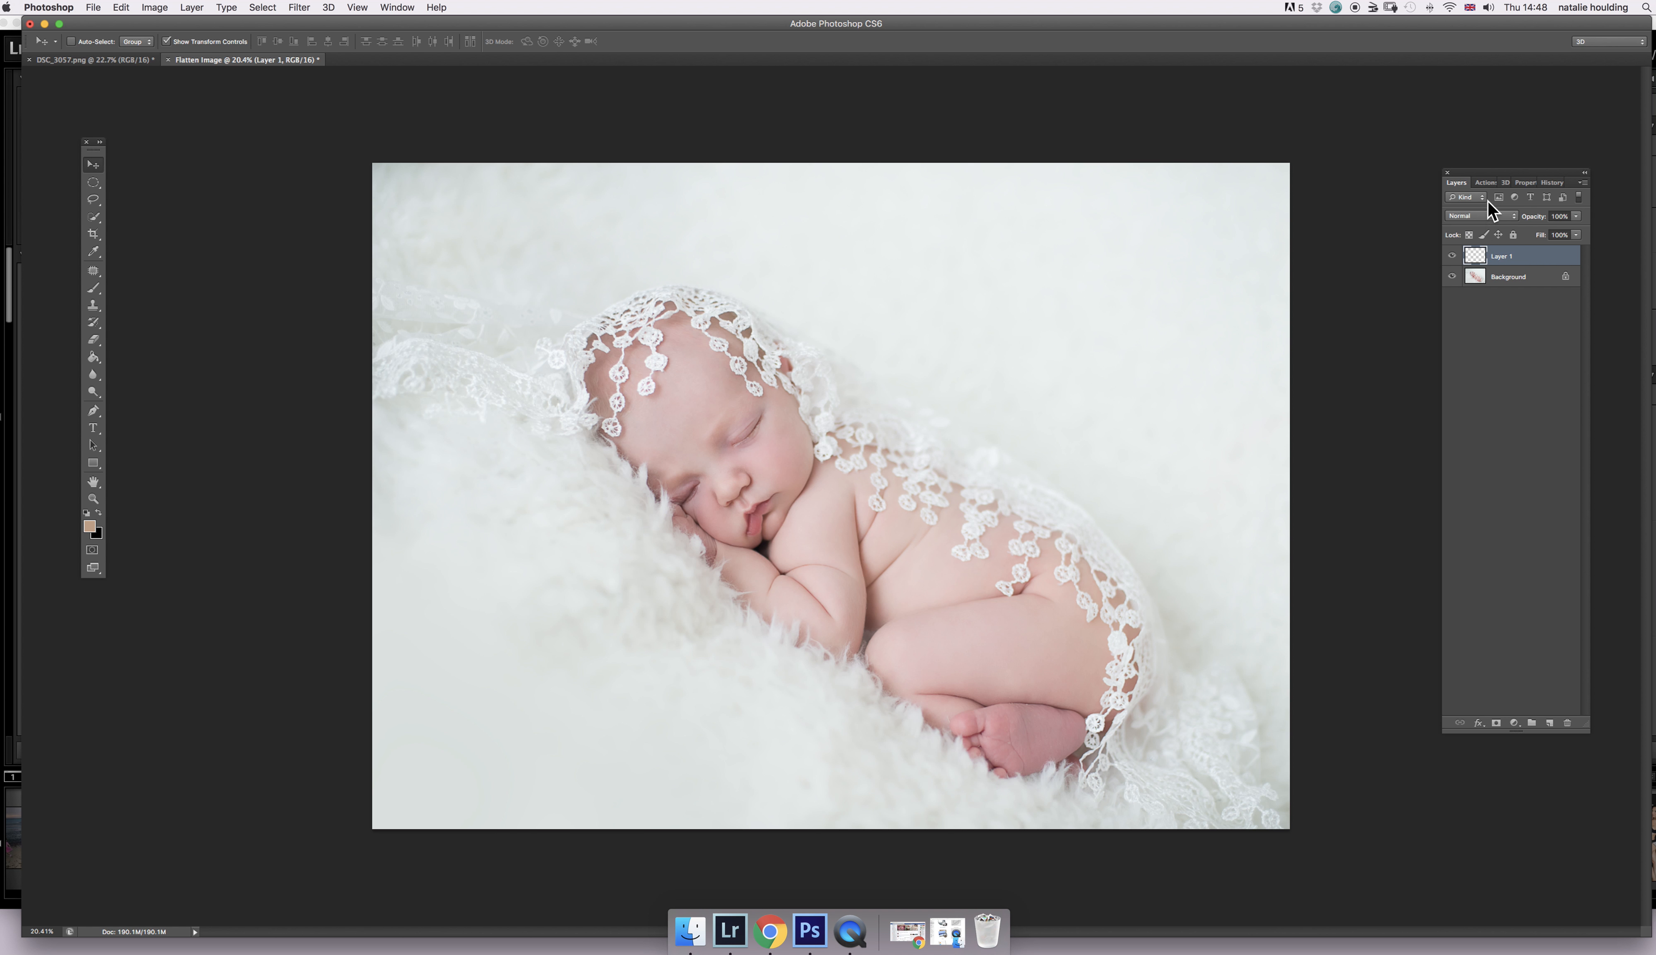
pyautogui.click(84, 62)
pyautogui.click(93, 286)
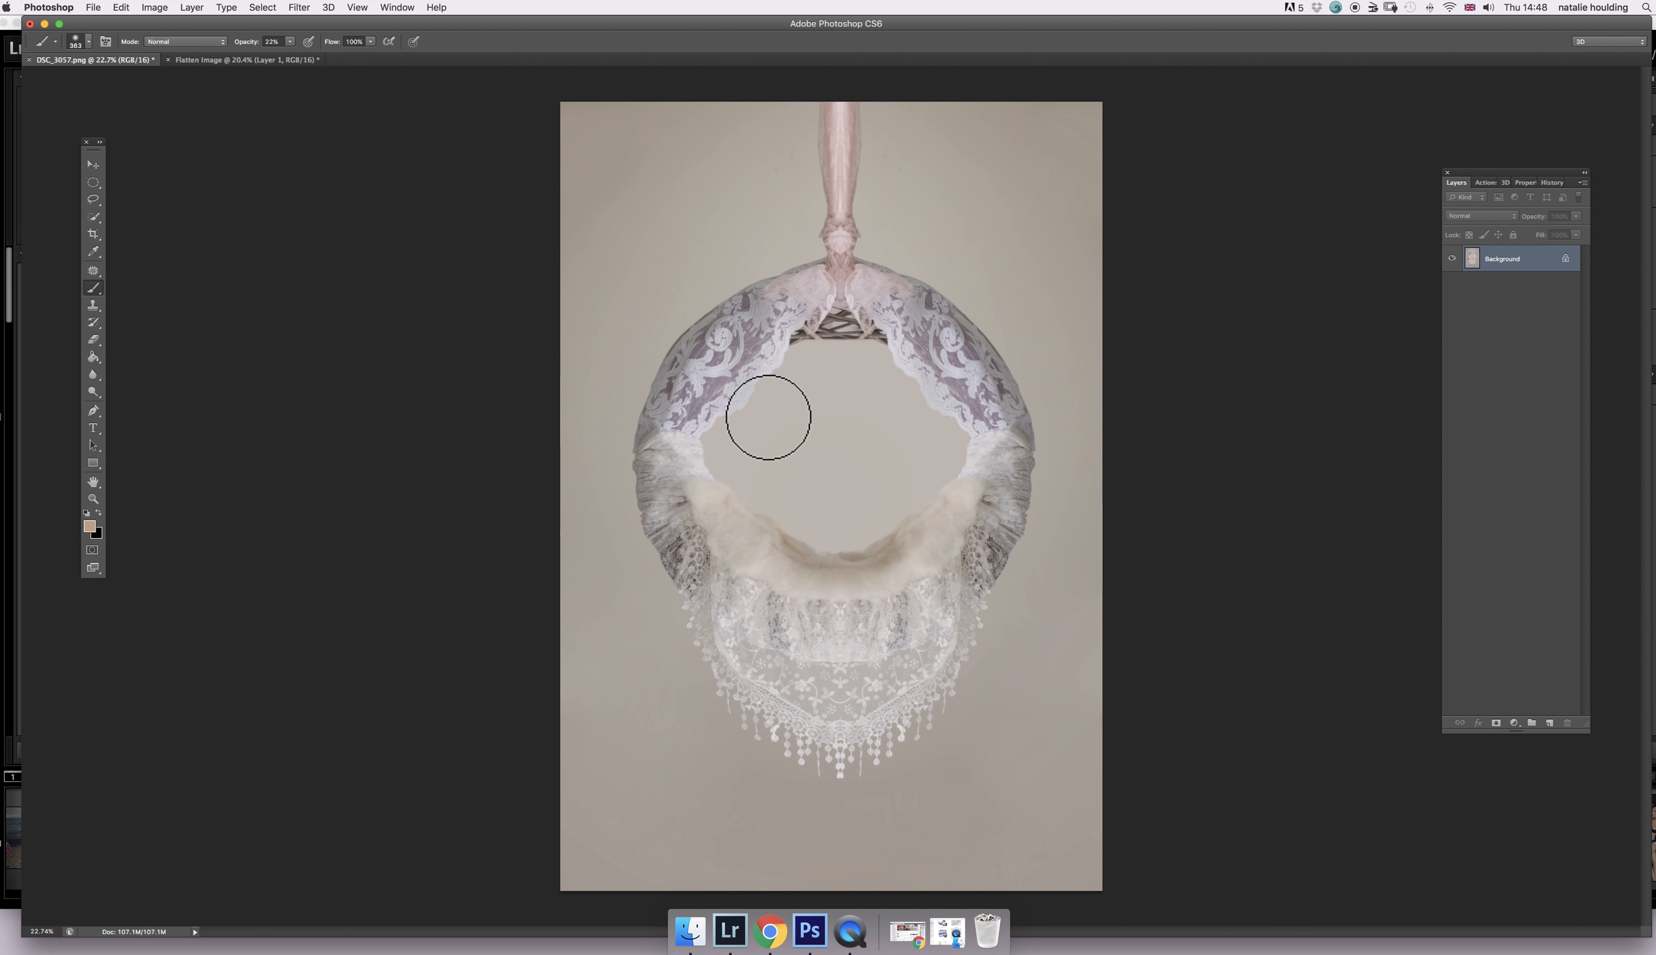
pyautogui.press('alt')
pyautogui.keyDown('alt'); pyautogui.click(817, 378); pyautogui.keyUp('alt')
pyautogui.keyDown('alt'); pyautogui.click(572, 111); pyautogui.keyUp('alt')
pyautogui.click(227, 59)
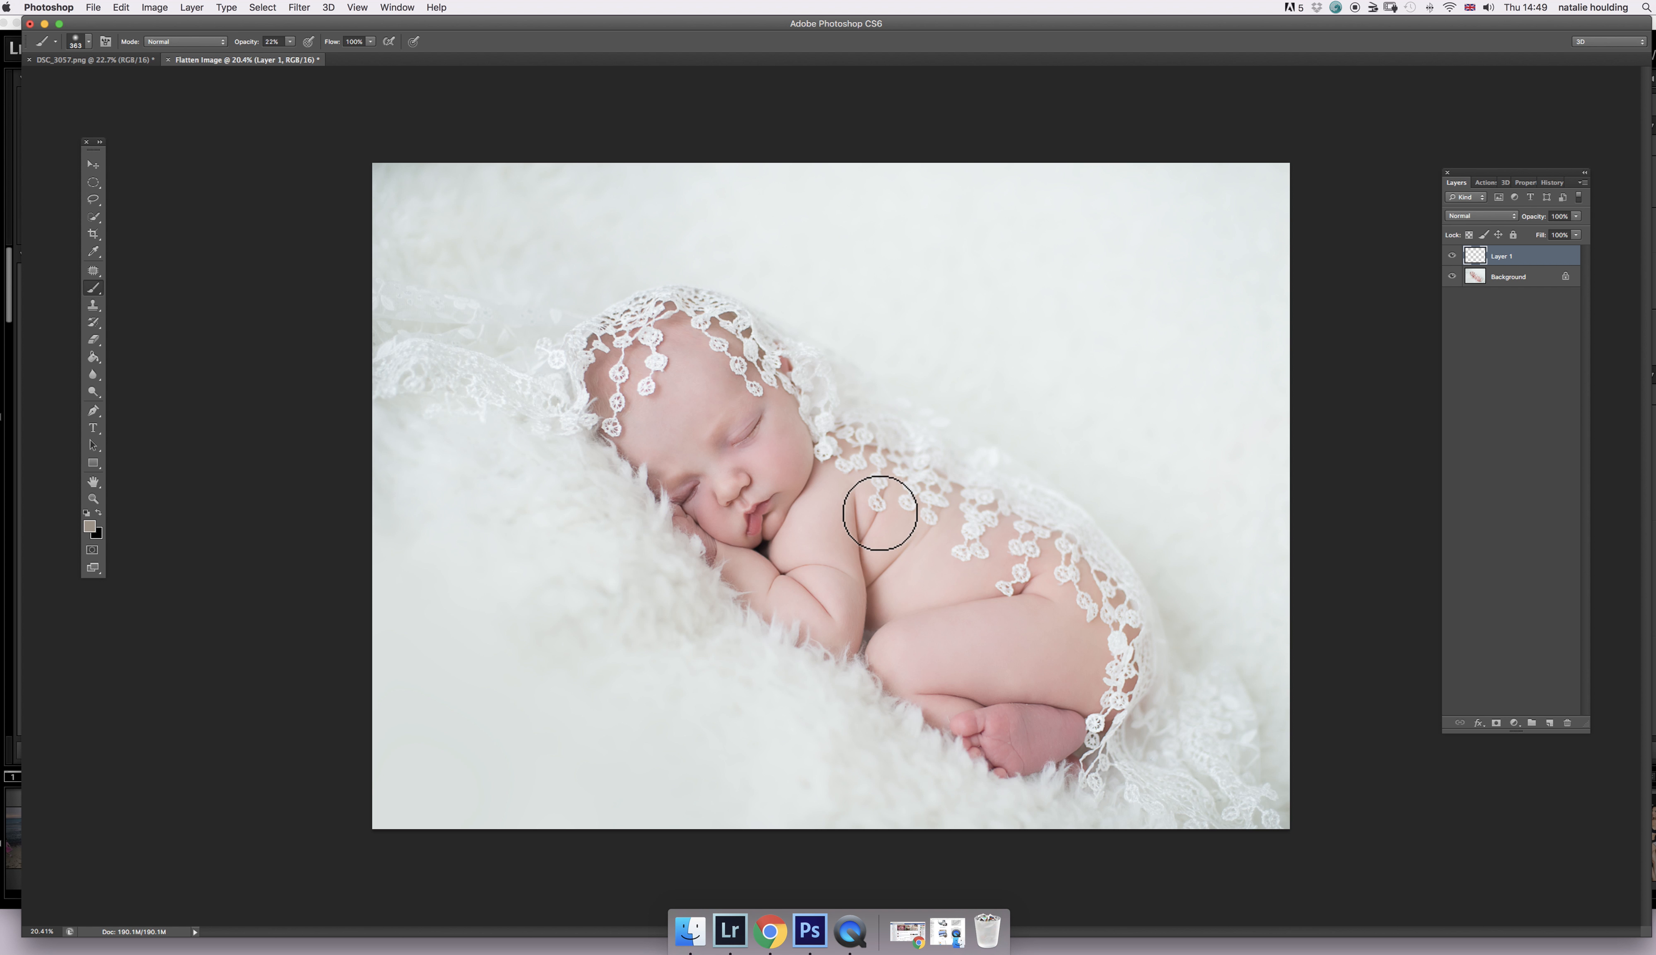
# - Change the foreground colour to the warmer brown #a48662
pyautogui.click(89, 528)
pyautogui.click(1188, 320)
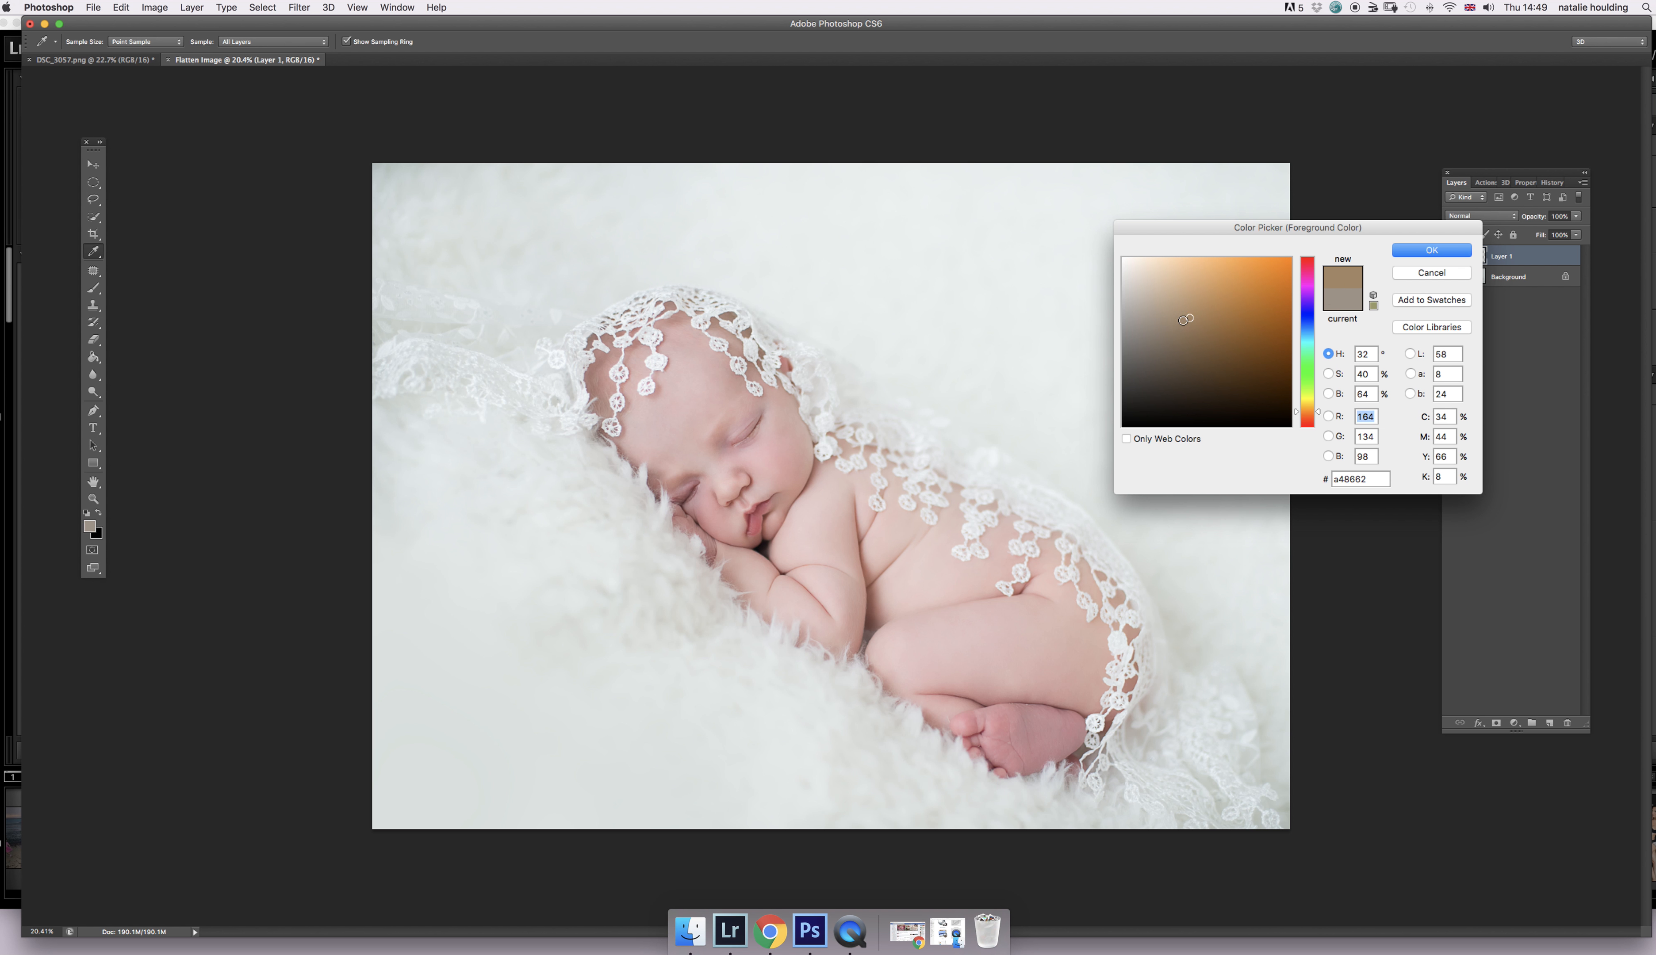
pyautogui.click(1427, 250)
pyautogui.press('b')
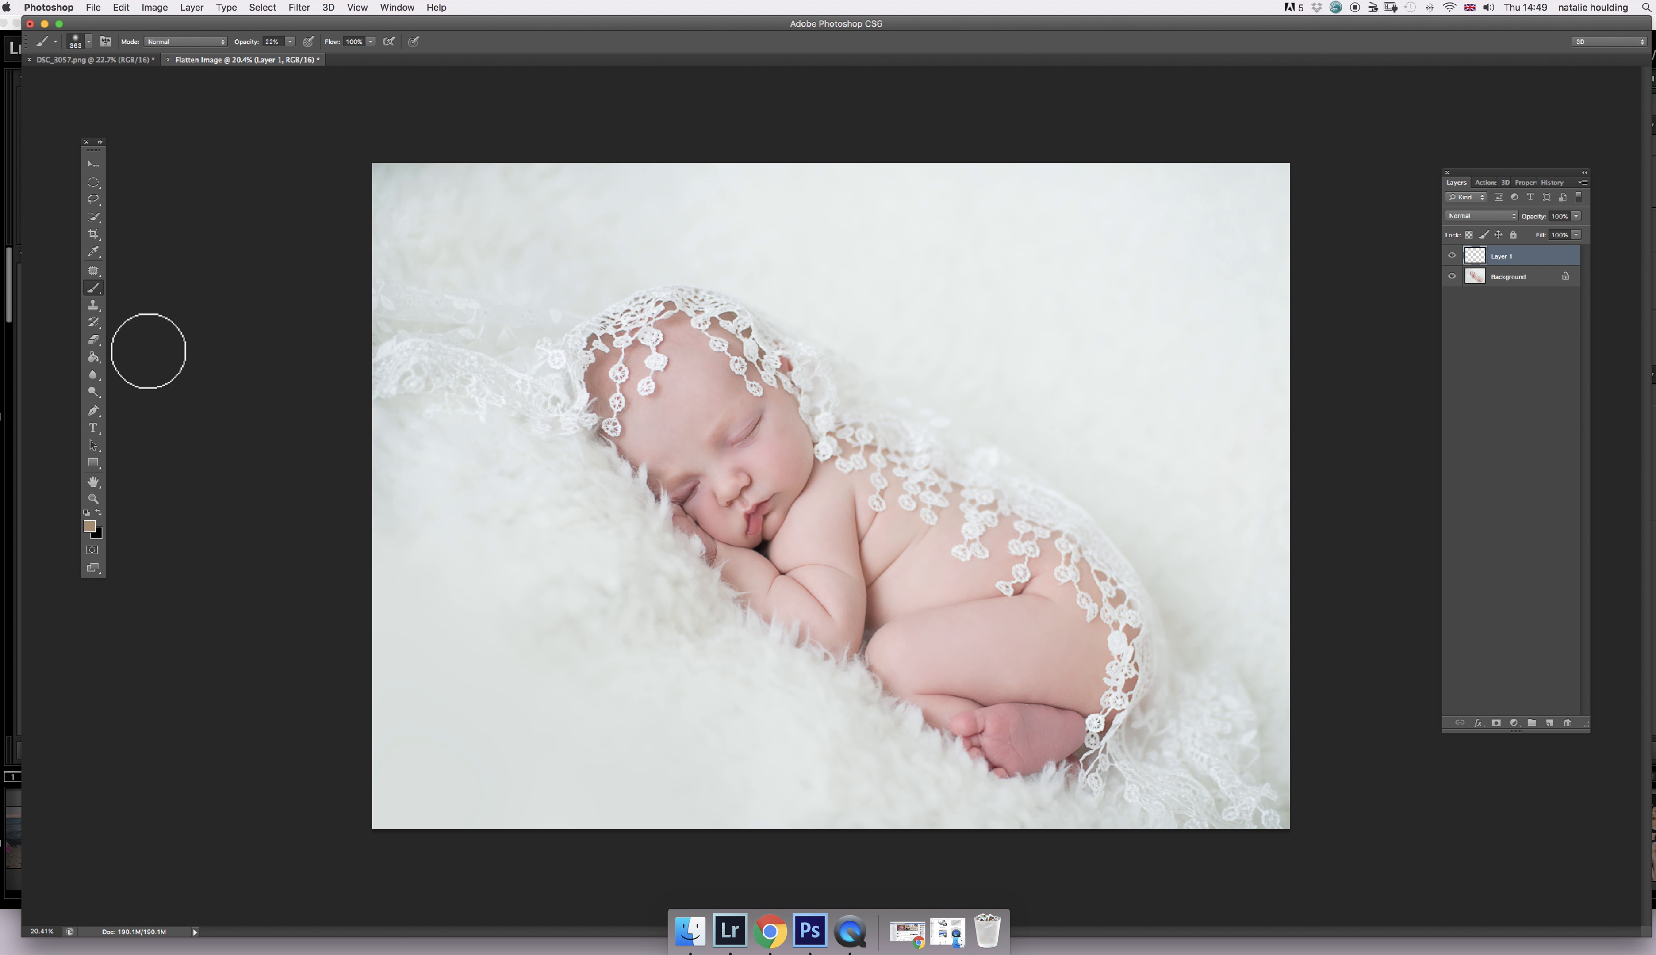
# - Fill the blank layer above the baby photo with the brown foreground colour using the Paint Bucket tool
pyautogui.click(93, 357)
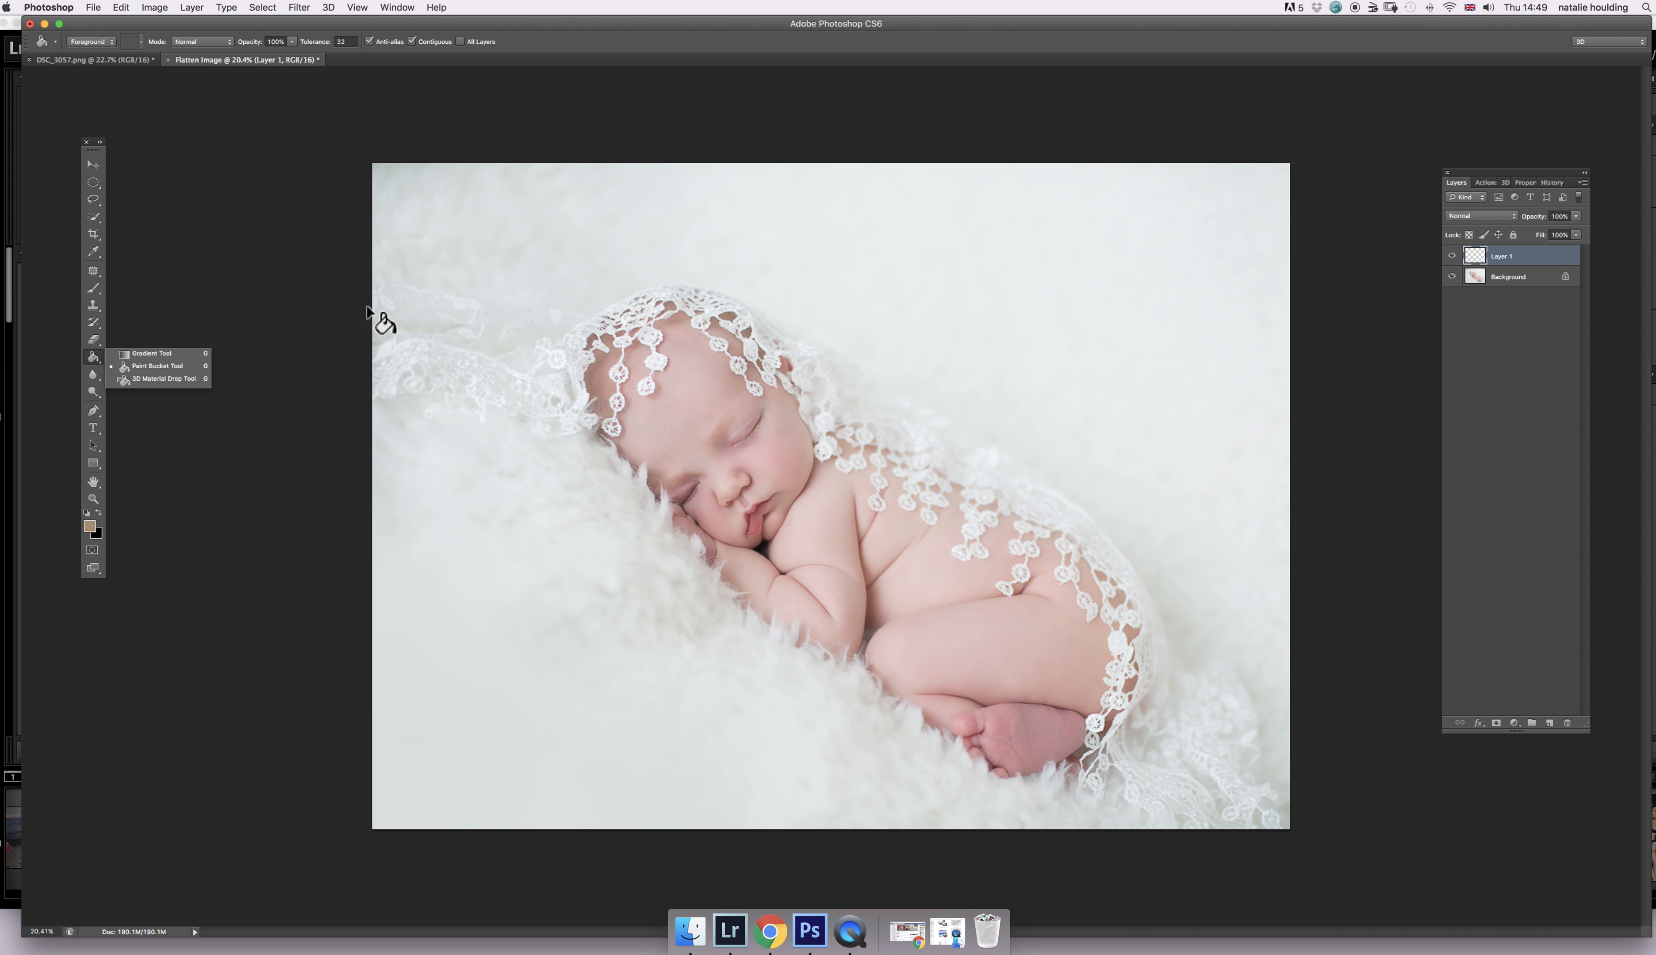
pyautogui.click(142, 365)
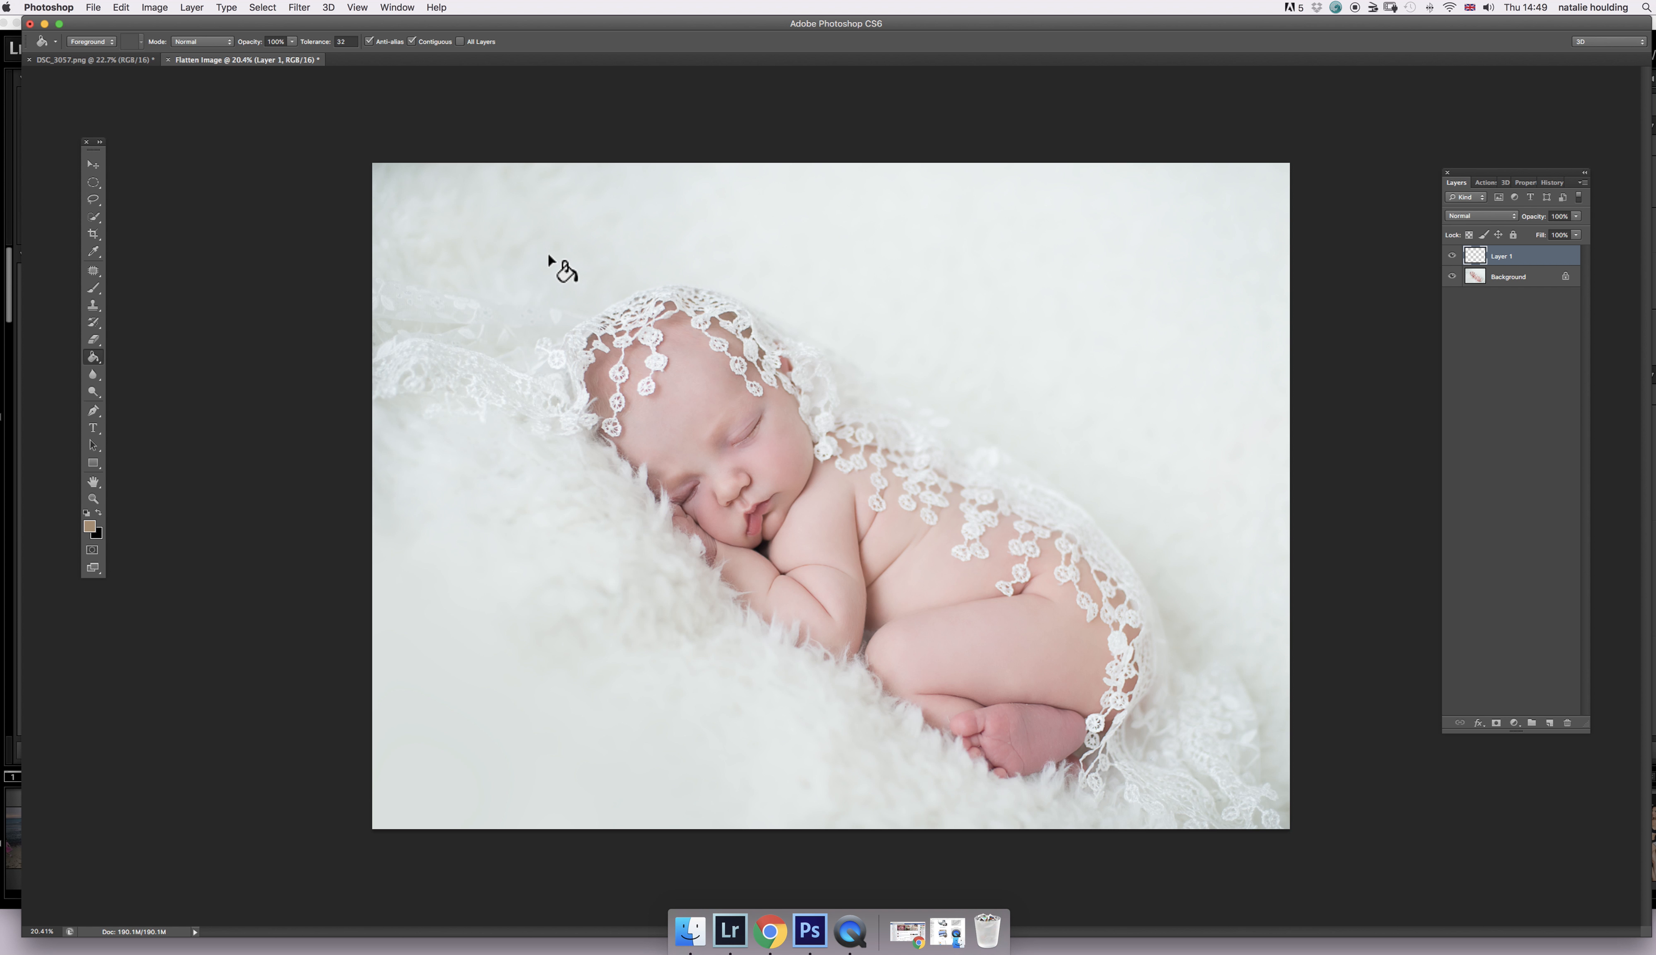
pyautogui.click(533, 255)
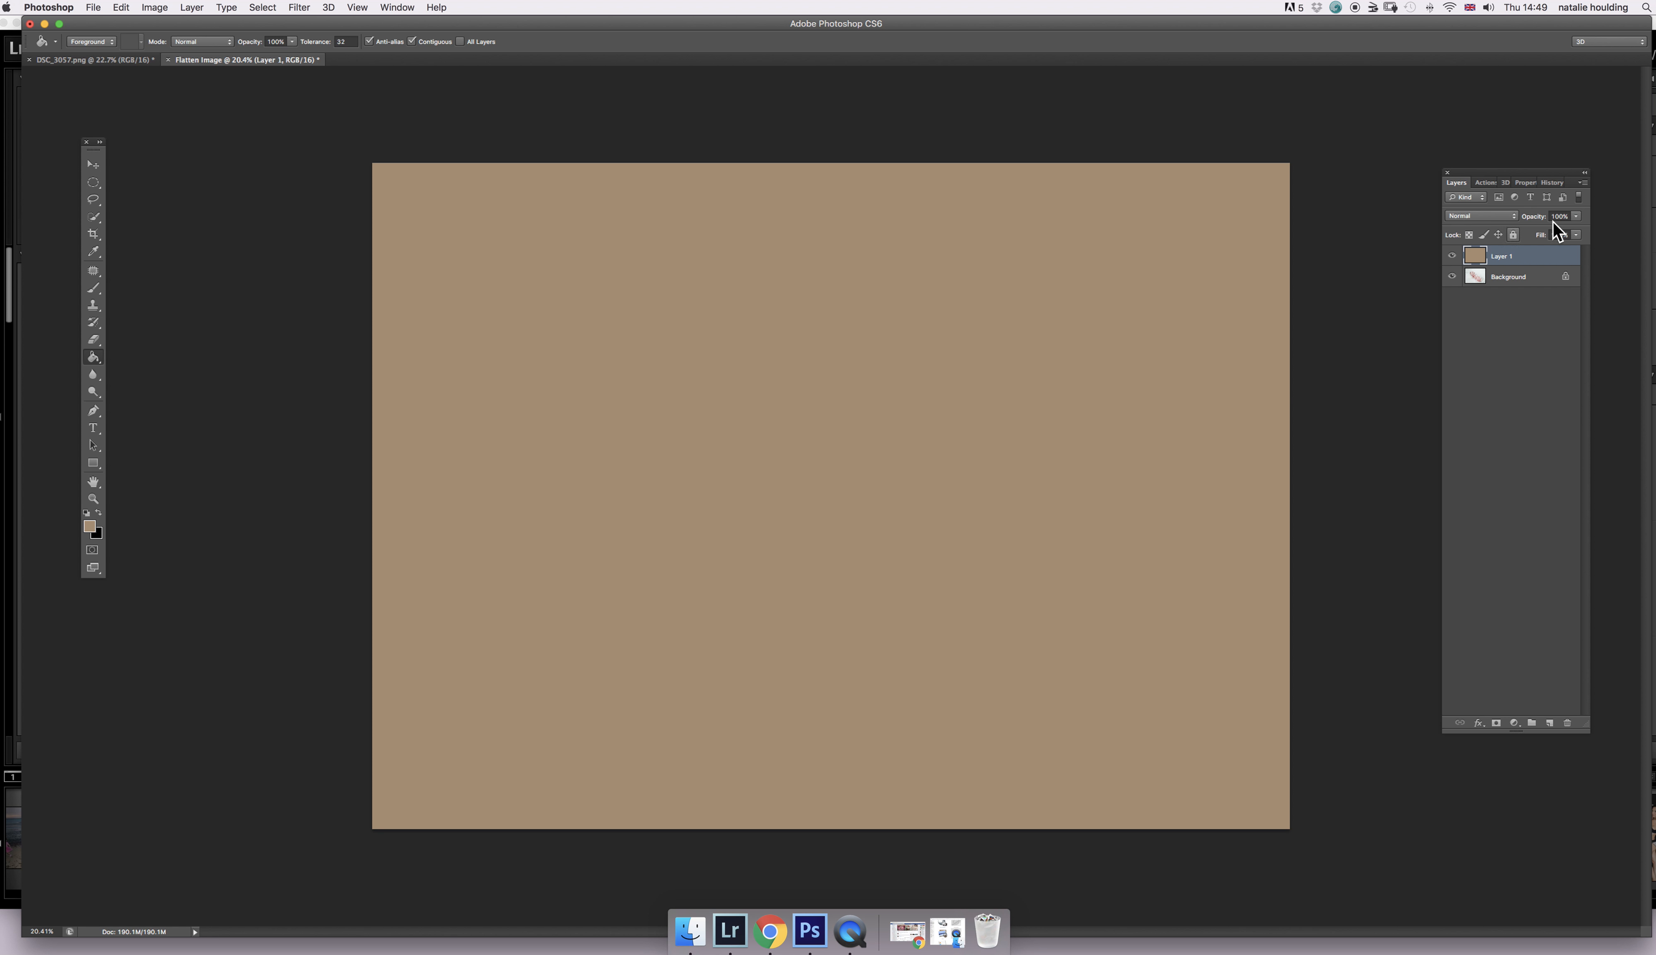
# - Set the brown layer's blend mode to Multiply after trying Screen, and lower its opacity to 24%
pyautogui.click(1501, 215)
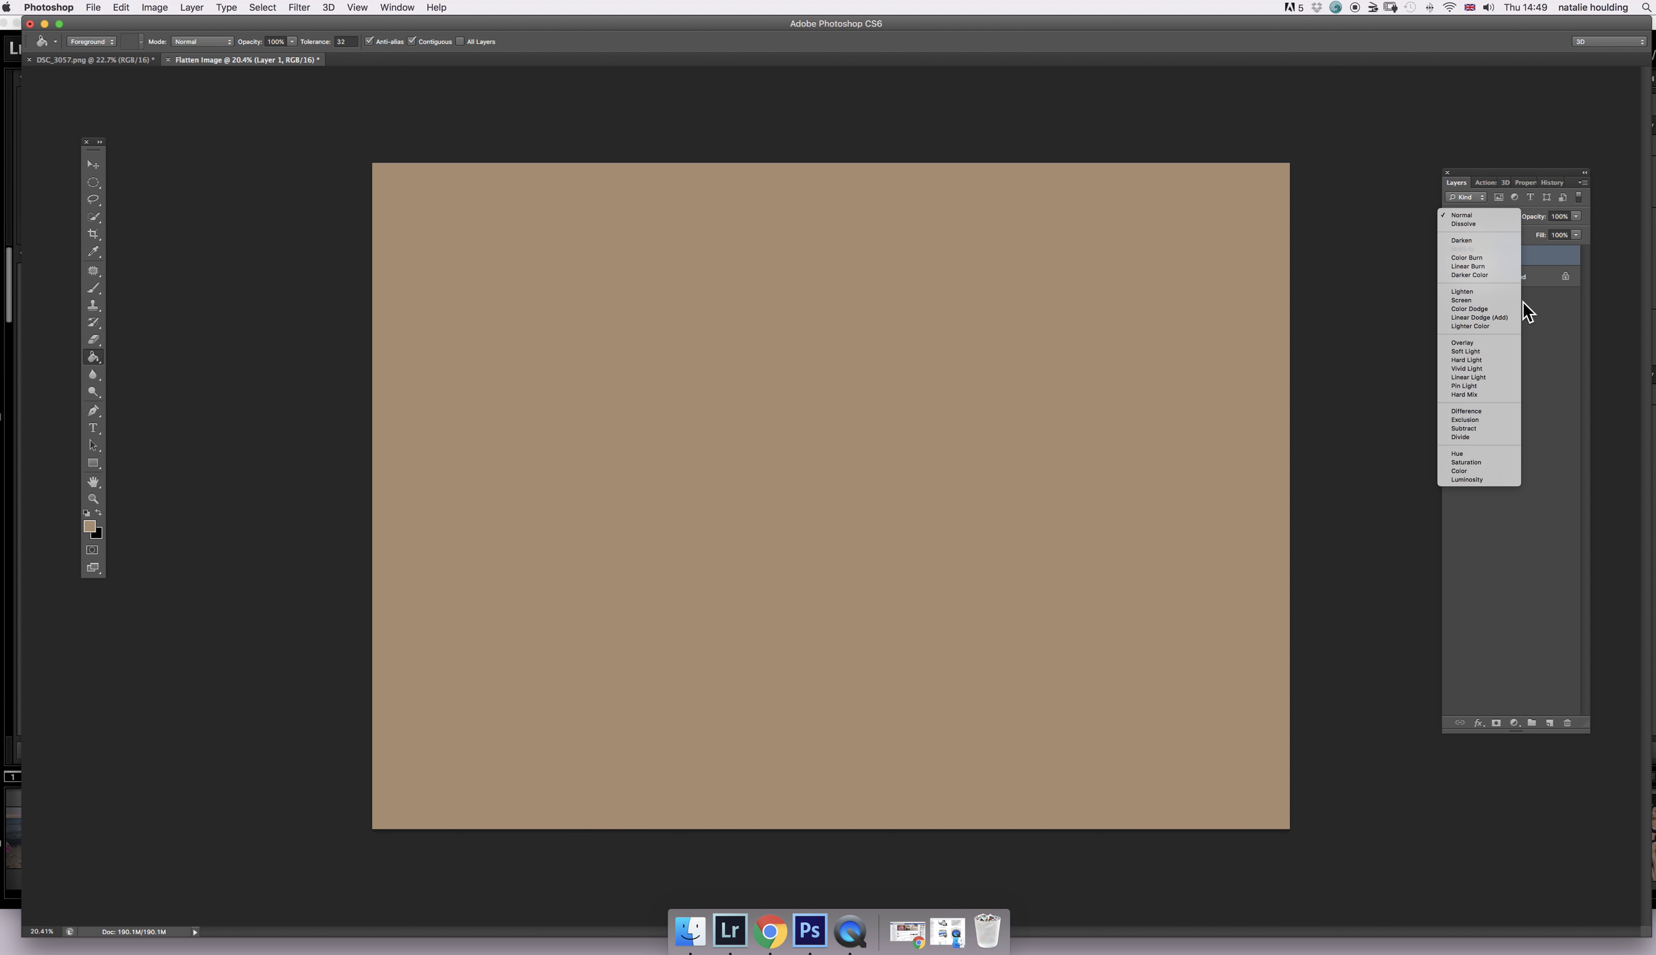
pyautogui.click(1538, 317)
pyautogui.click(1476, 215)
pyautogui.click(1471, 299)
pyautogui.click(1482, 220)
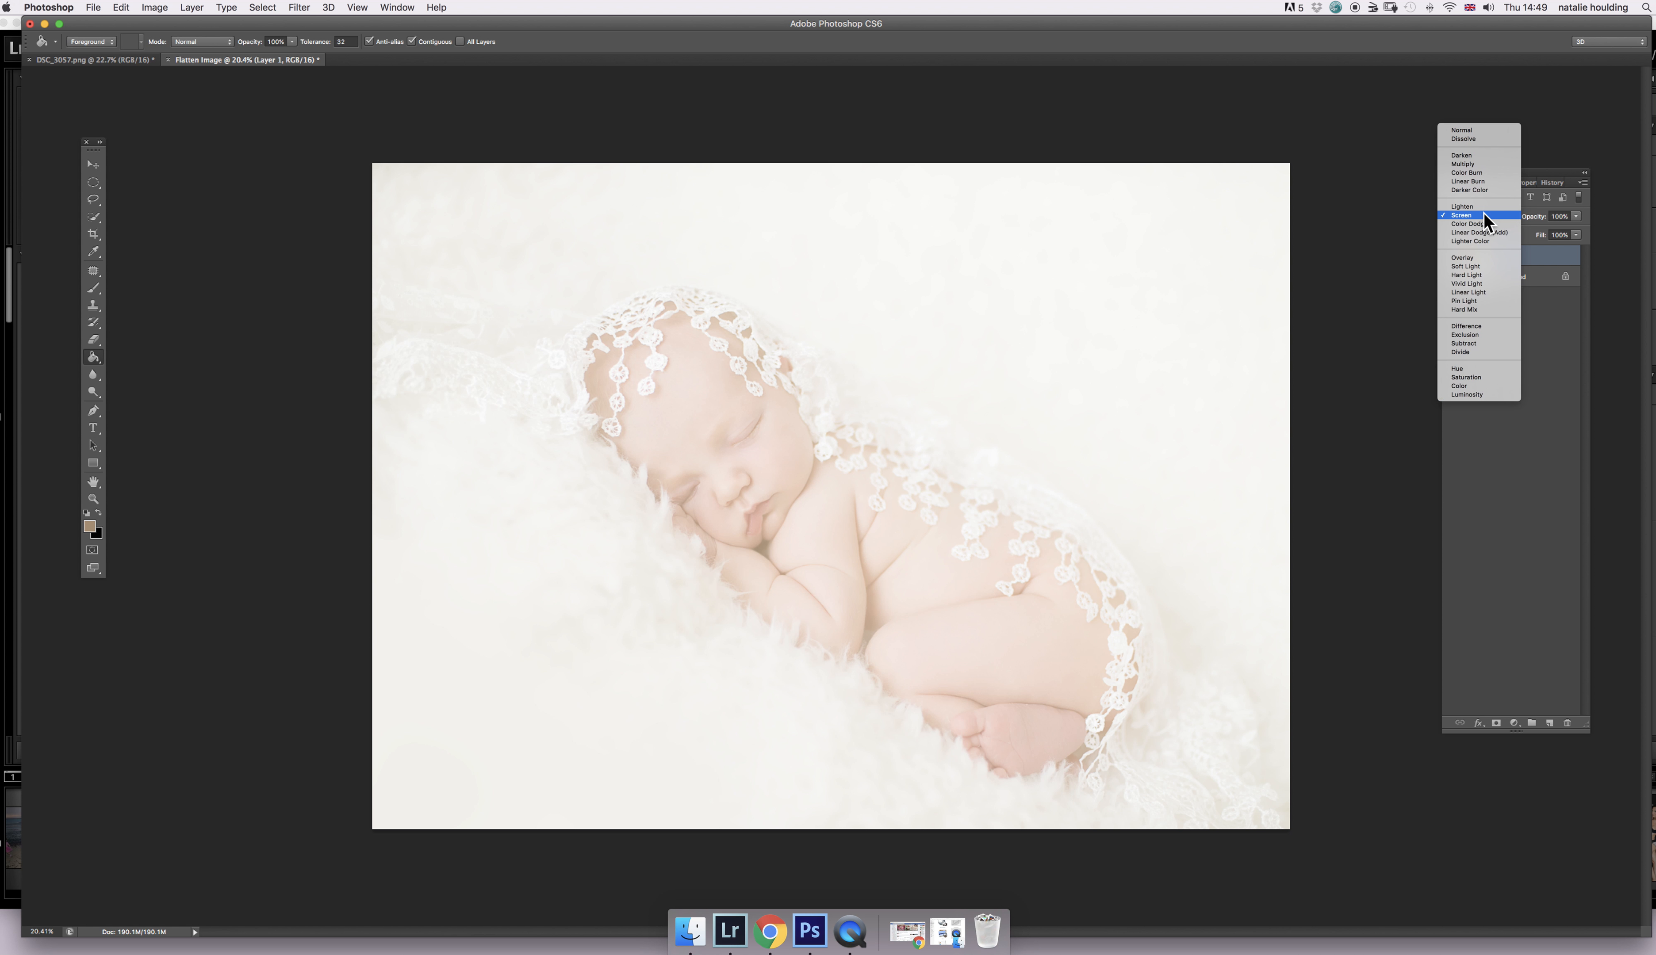
pyautogui.click(1471, 165)
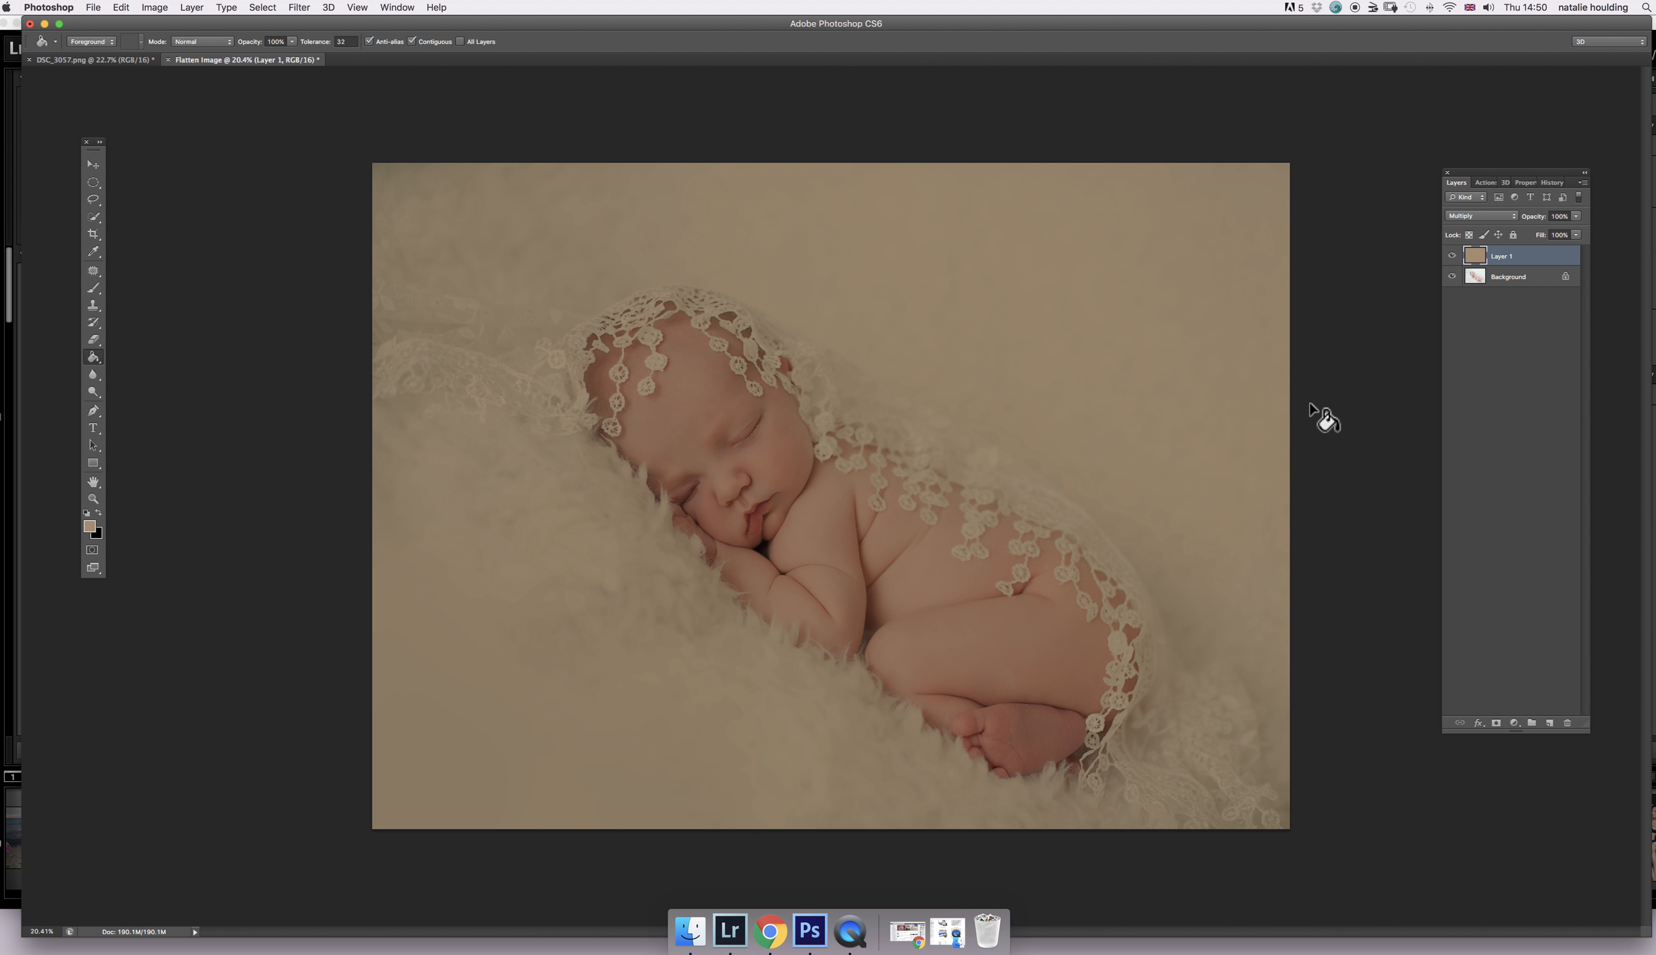
pyautogui.click(1576, 216)
pyautogui.moveTo(1580, 238); pyautogui.dragTo(1527, 233)
# - Hide and show the brown Multiply layer repeatedly to compare the photo with and without the warm tint
pyautogui.click(1452, 256)
pyautogui.click(1452, 256)
pyautogui.click(1452, 256)
pyautogui.click(1452, 256)
pyautogui.click(1452, 256)
pyautogui.click(1452, 256)
pyautogui.click(1451, 256)
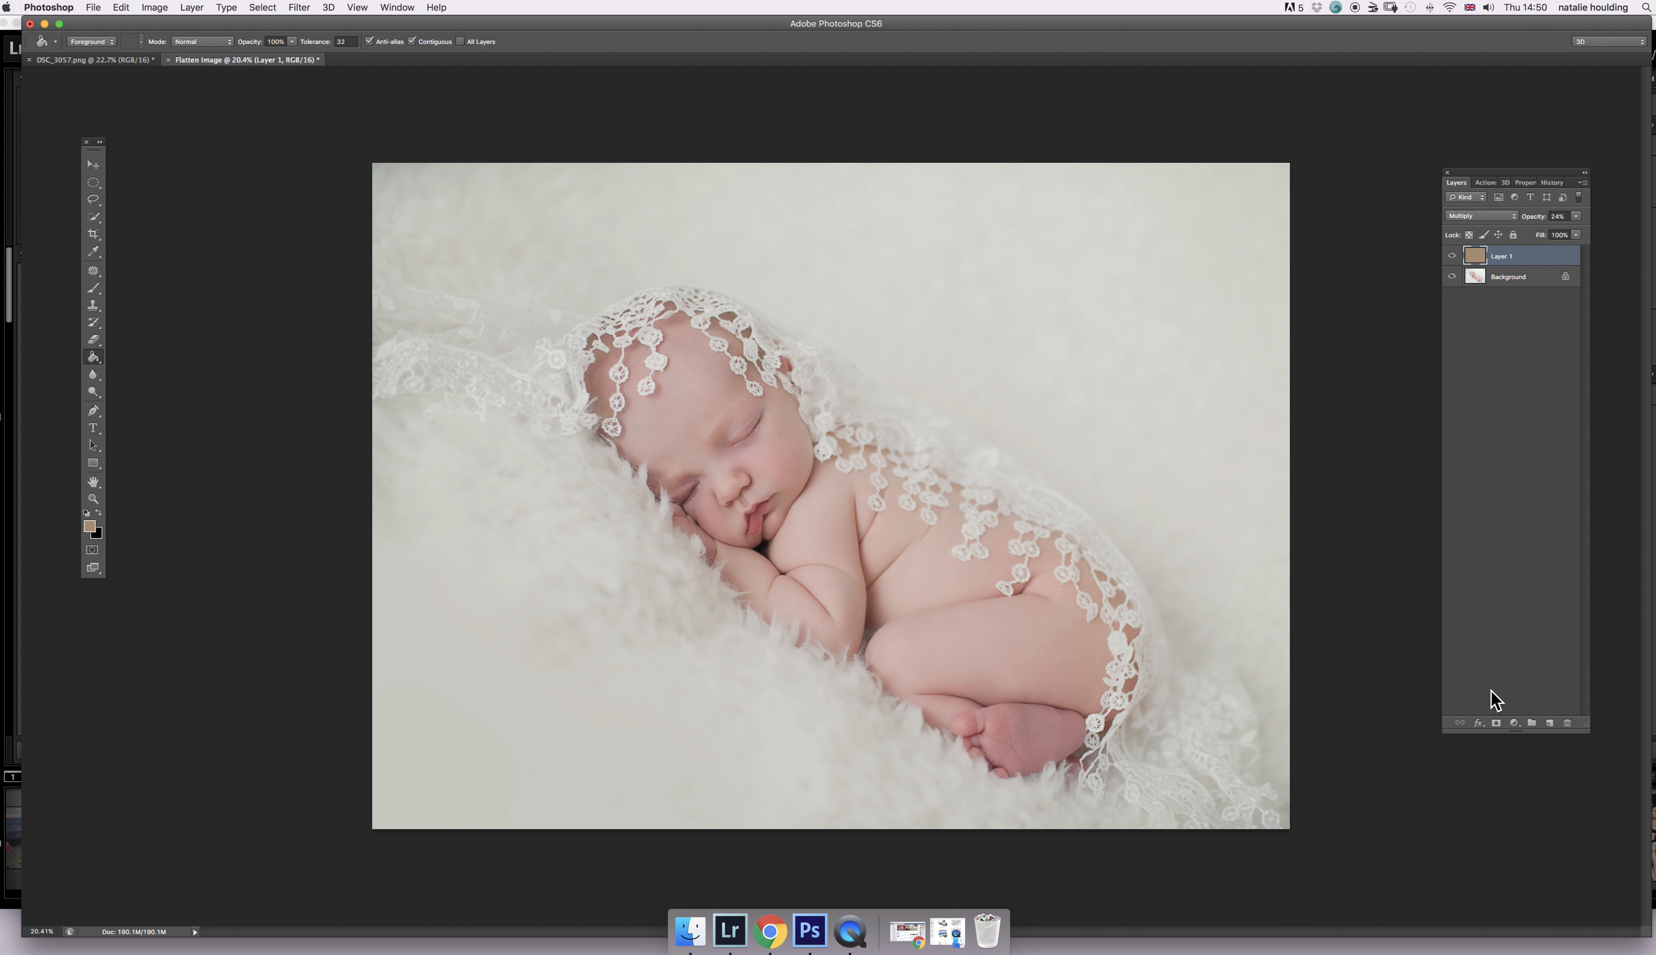
# - Add a layer mask to the brown layer and paint black over the baby with a soft 1211 px brush
pyautogui.click(1497, 723)
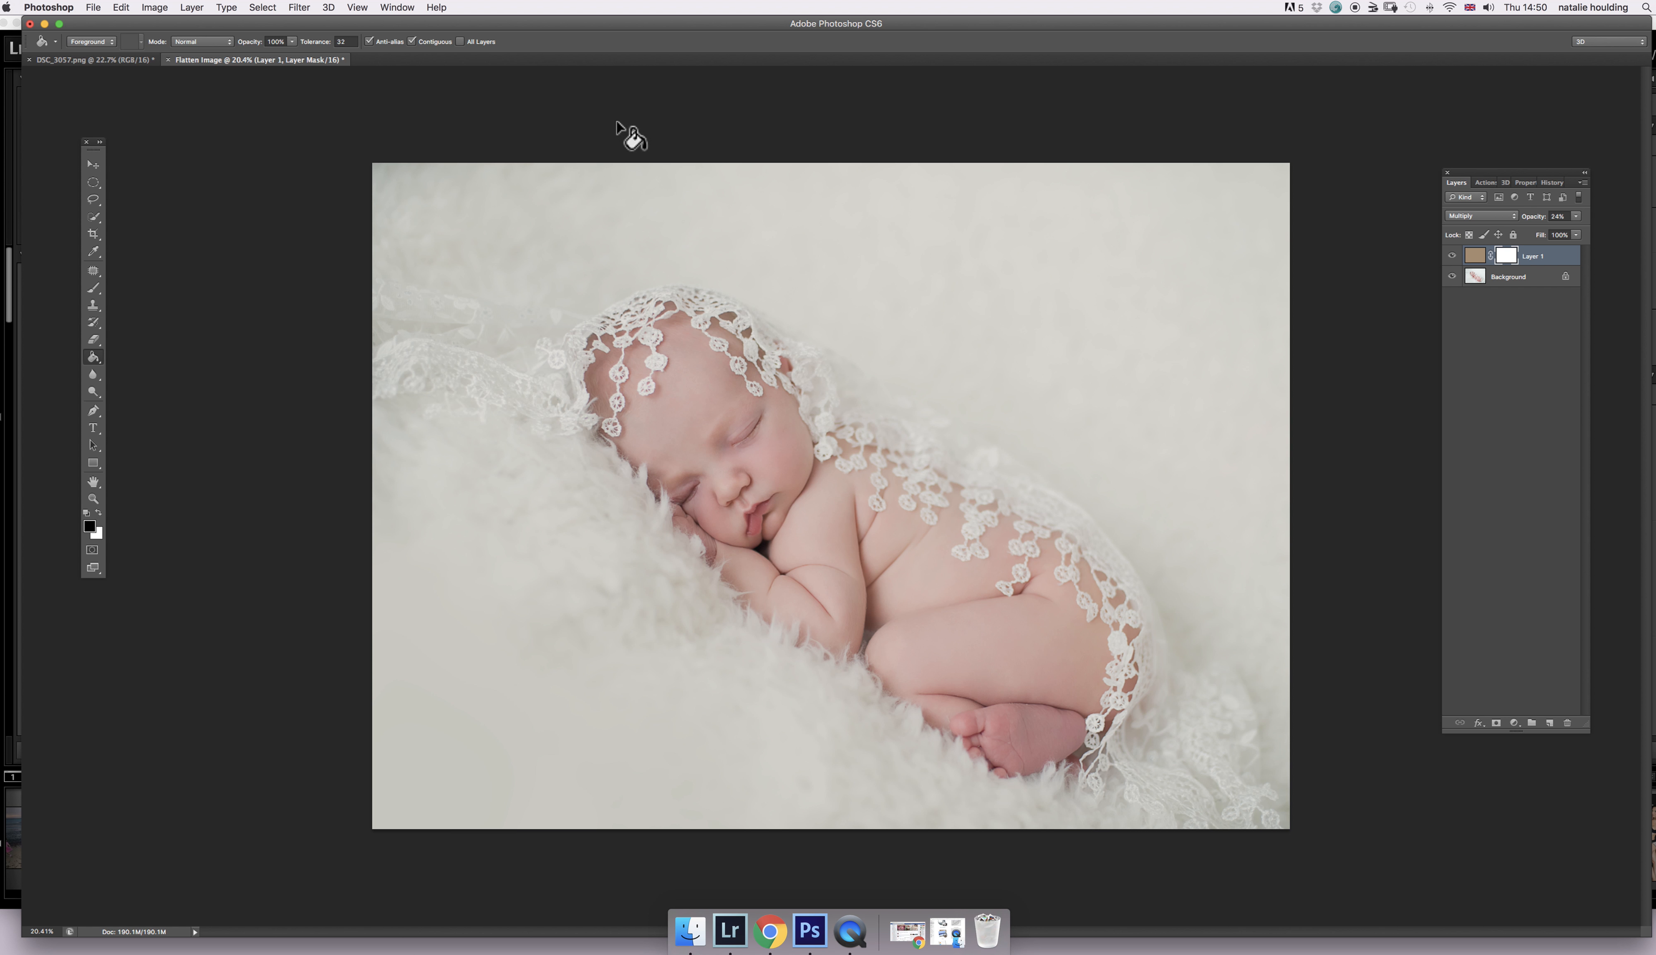
pyautogui.click(93, 288)
pyautogui.rightClick(936, 320)
pyautogui.moveTo(965, 348); pyautogui.dragTo(1067, 349)
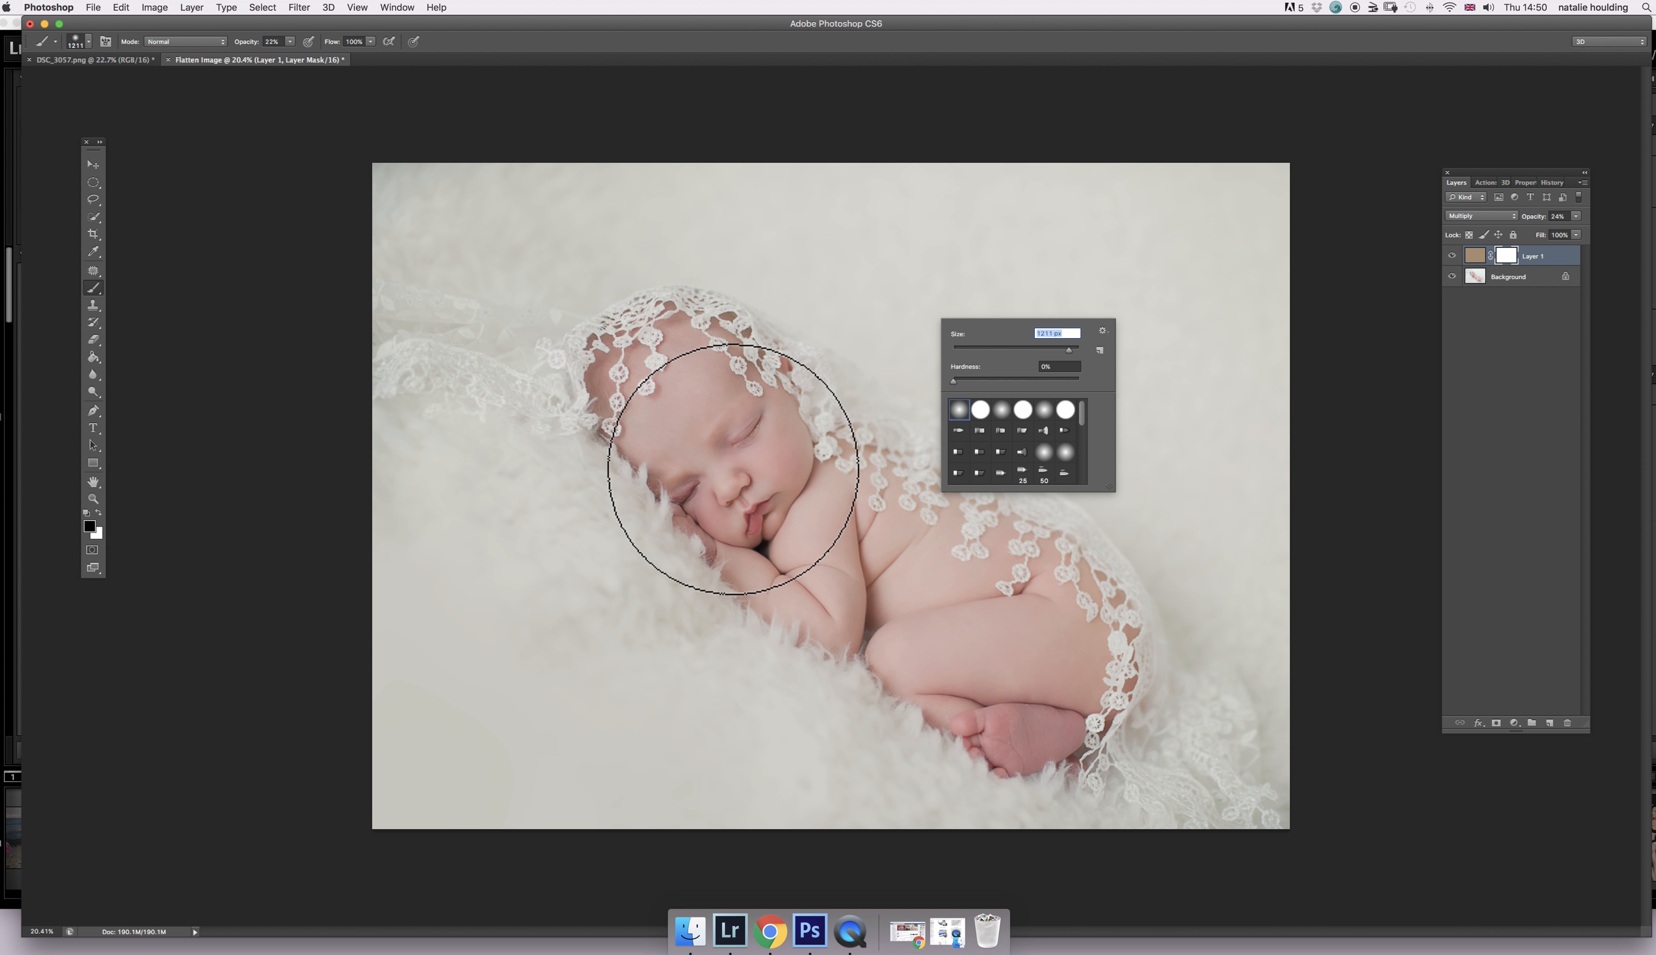
pyautogui.click(740, 457)
pyautogui.moveTo(744, 454)
pyautogui.mouseDown()
pyautogui.moveTo(708, 479)
pyautogui.moveTo(803, 569)
pyautogui.moveTo(841, 571)
pyautogui.moveTo(731, 474)
pyautogui.moveTo(696, 480)
pyautogui.moveTo(947, 583)
pyautogui.mouseUp()
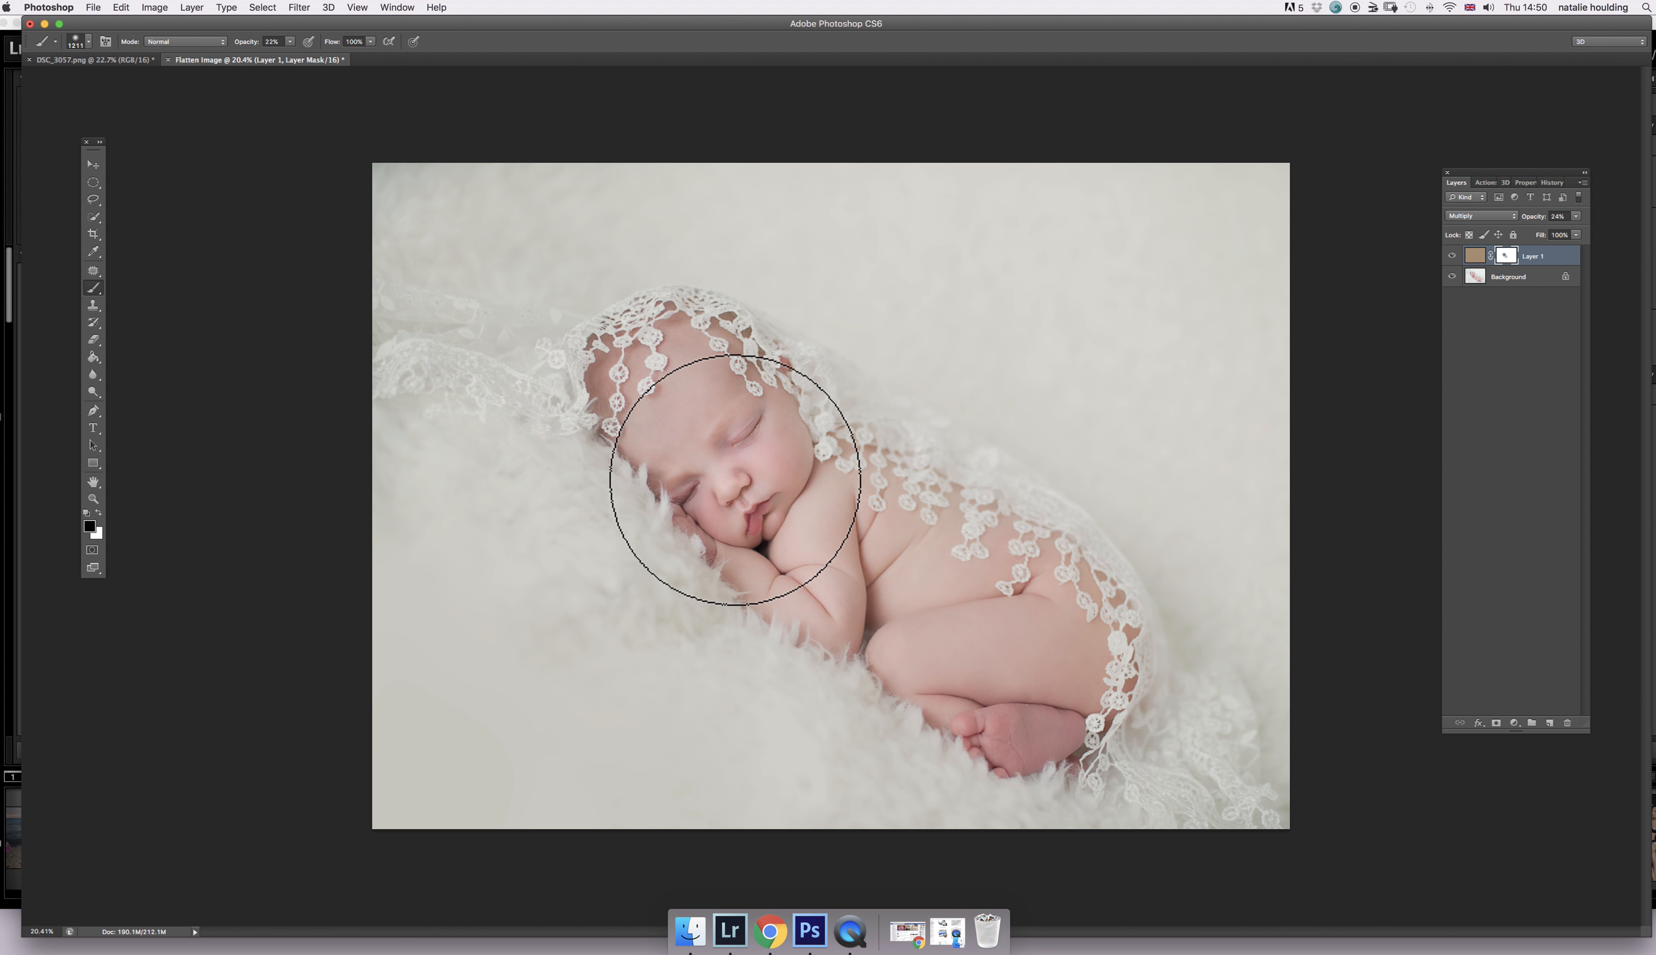
# - Reduce the brush to 342 px and mask the tint off the lace and skin along the baby's head and back
pyautogui.rightClick(996, 336)
pyautogui.moveTo(1119, 364); pyautogui.dragTo(1109, 366)
pyautogui.moveTo(576, 395)
pyautogui.mouseDown()
pyautogui.moveTo(614, 316)
pyautogui.moveTo(687, 309)
pyautogui.mouseUp()
pyautogui.moveTo(604, 361)
pyautogui.mouseDown()
pyautogui.moveTo(830, 386)
pyautogui.moveTo(791, 362)
pyautogui.moveTo(961, 464)
pyautogui.moveTo(814, 390)
pyautogui.moveTo(1018, 482)
pyautogui.moveTo(879, 452)
pyautogui.moveTo(907, 503)
pyautogui.moveTo(1022, 513)
pyautogui.moveTo(994, 523)
pyautogui.moveTo(1005, 570)
pyautogui.moveTo(1027, 524)
pyautogui.moveTo(1103, 576)
pyautogui.moveTo(1033, 500)
pyautogui.moveTo(1132, 636)
pyautogui.moveTo(1140, 686)
pyautogui.moveTo(1087, 748)
pyautogui.moveTo(1134, 706)
pyautogui.moveTo(1111, 743)
pyautogui.moveTo(1133, 712)
pyautogui.moveTo(1123, 584)
pyautogui.moveTo(1024, 551)
pyautogui.moveTo(1022, 523)
pyautogui.moveTo(866, 455)
pyautogui.mouseUp()
pyautogui.moveTo(577, 429)
pyautogui.mouseDown()
pyautogui.moveTo(743, 295)
pyautogui.moveTo(610, 329)
pyautogui.moveTo(929, 382)
pyautogui.moveTo(863, 411)
pyautogui.moveTo(853, 441)
pyautogui.moveTo(930, 456)
pyautogui.moveTo(909, 507)
pyautogui.moveTo(1011, 516)
pyautogui.moveTo(1089, 547)
pyautogui.moveTo(1136, 610)
pyautogui.moveTo(1151, 672)
pyautogui.moveTo(1118, 741)
pyautogui.moveTo(1094, 542)
pyautogui.mouseUp()
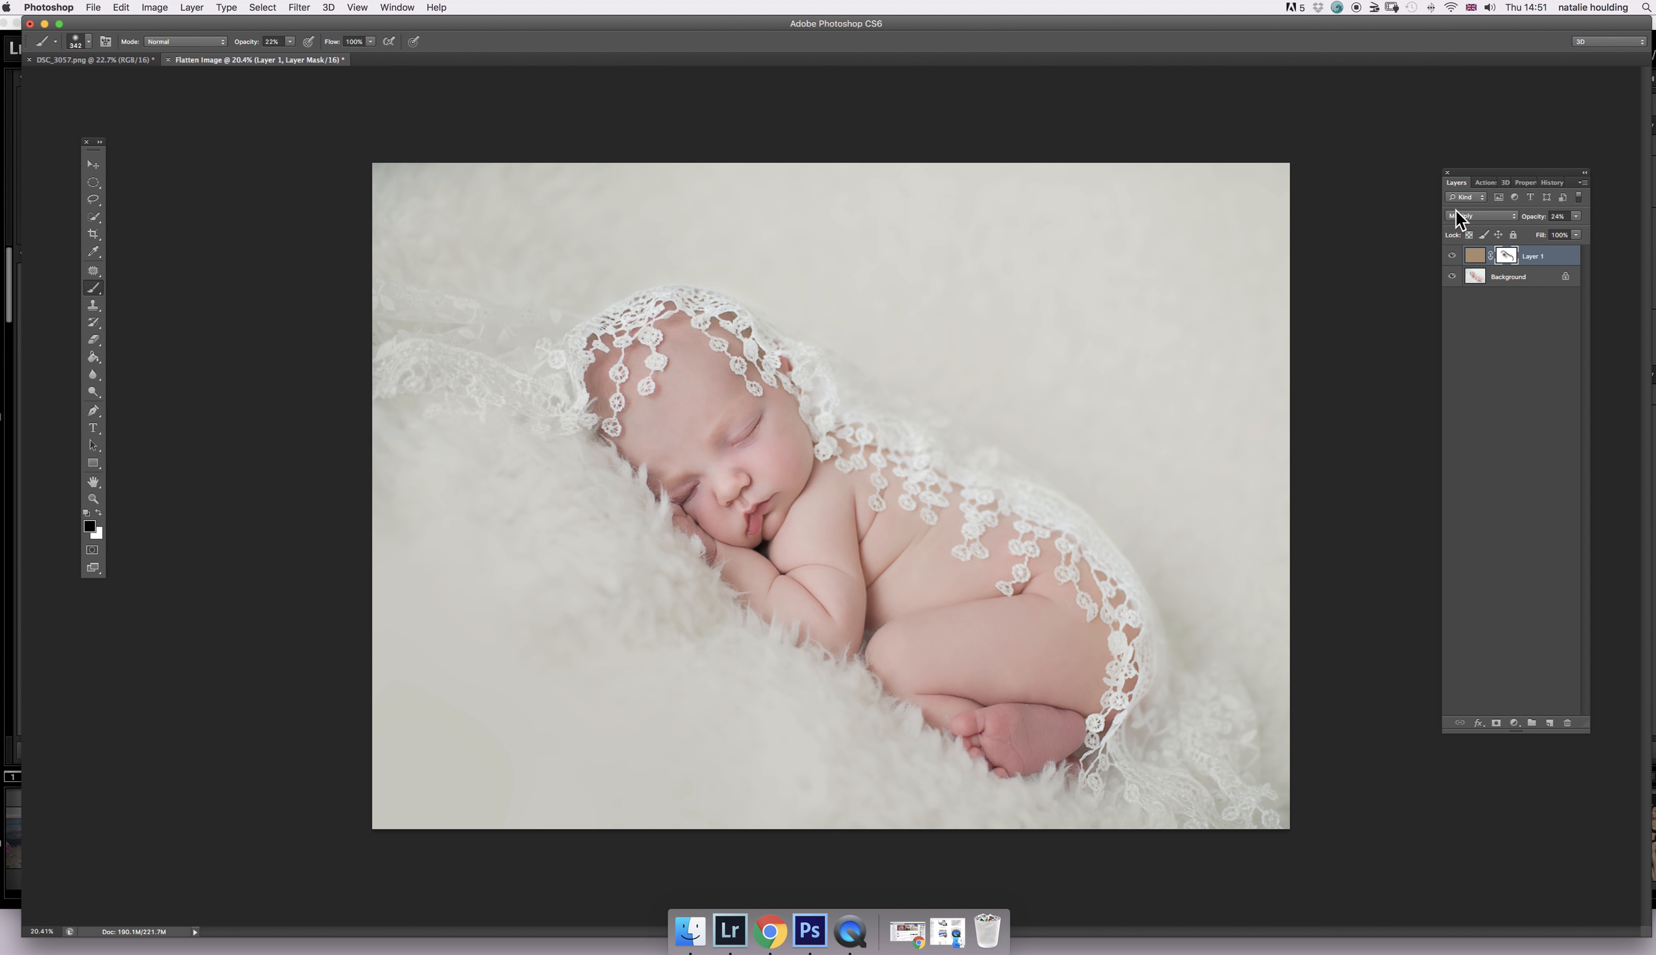
# - Toggle the masked brown layer off and on to check the tint on the fur against the untinted baby
pyautogui.click(1453, 256)
pyautogui.click(1452, 256)
pyautogui.click(1452, 256)
pyautogui.click(1452, 256)
pyautogui.click(1451, 256)
pyautogui.click(1452, 256)
pyautogui.click(1452, 256)
pyautogui.click(1452, 256)
# - Flatten the masked brown layer into the baby photo
pyautogui.click(192, 7)
pyautogui.click(217, 442)
# - Lasso around the tinted baby and surrounding fur with a 30 px feather, and move the selected area into the wreath image
pyautogui.click(93, 199)
pyautogui.moveTo(764, 267)
pyautogui.mouseDown()
pyautogui.moveTo(720, 247)
pyautogui.moveTo(531, 288)
pyautogui.mouseUp()
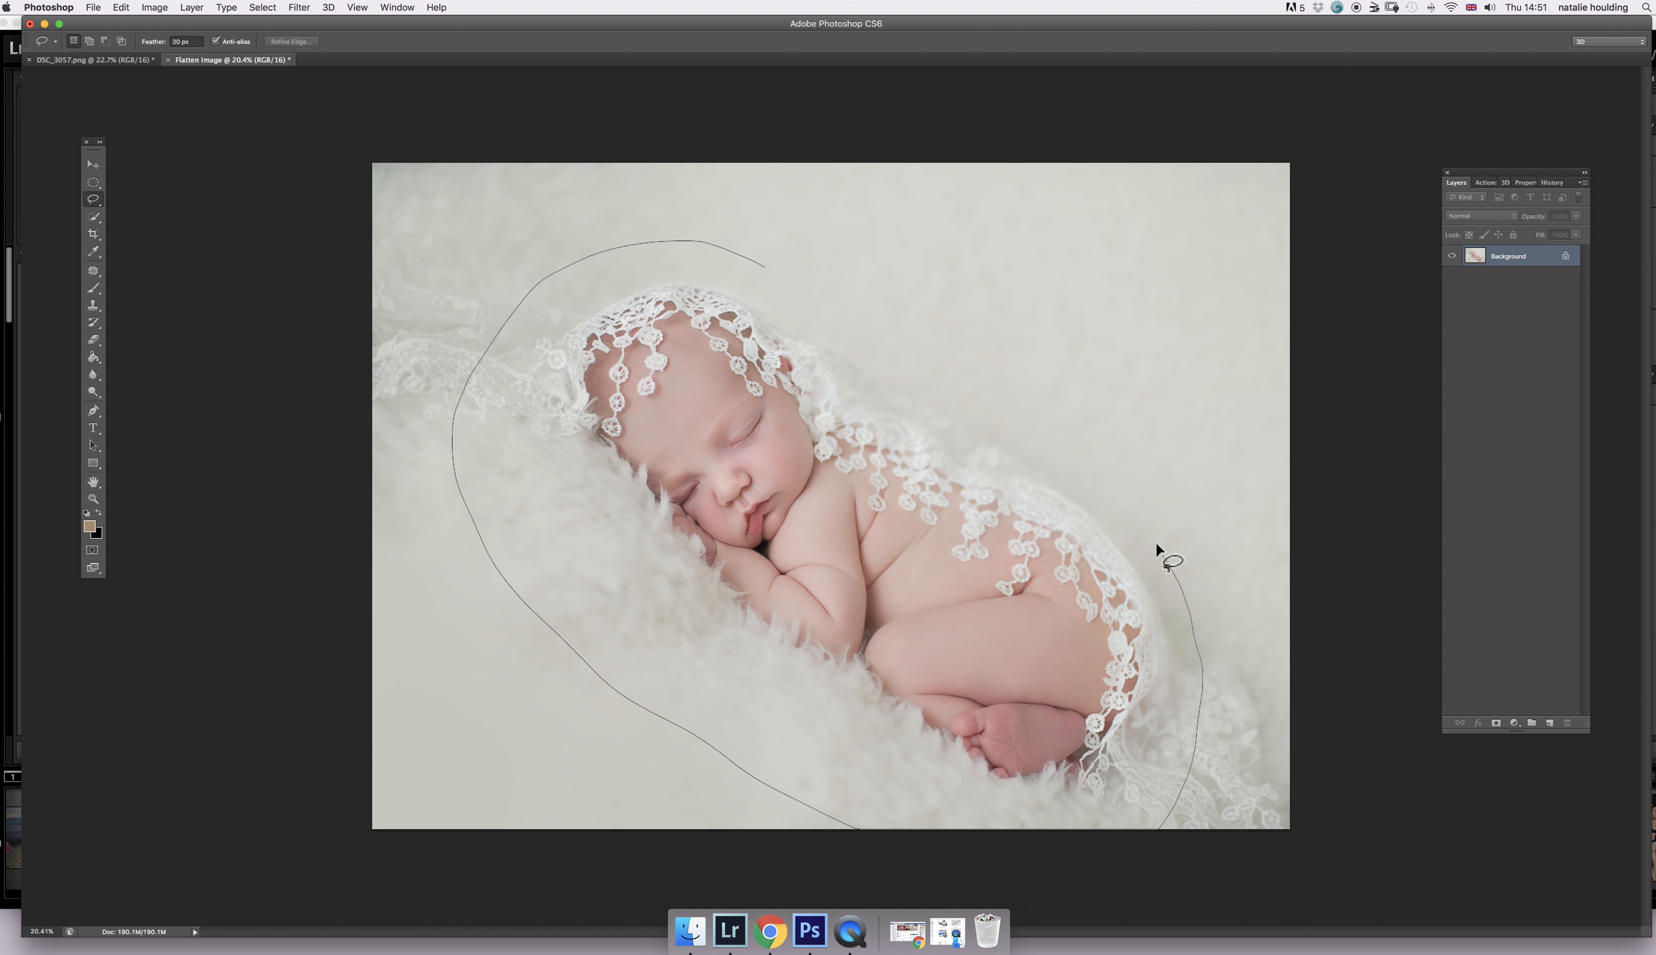
pyautogui.moveTo(684, 249); pyautogui.dragTo(684, 249)
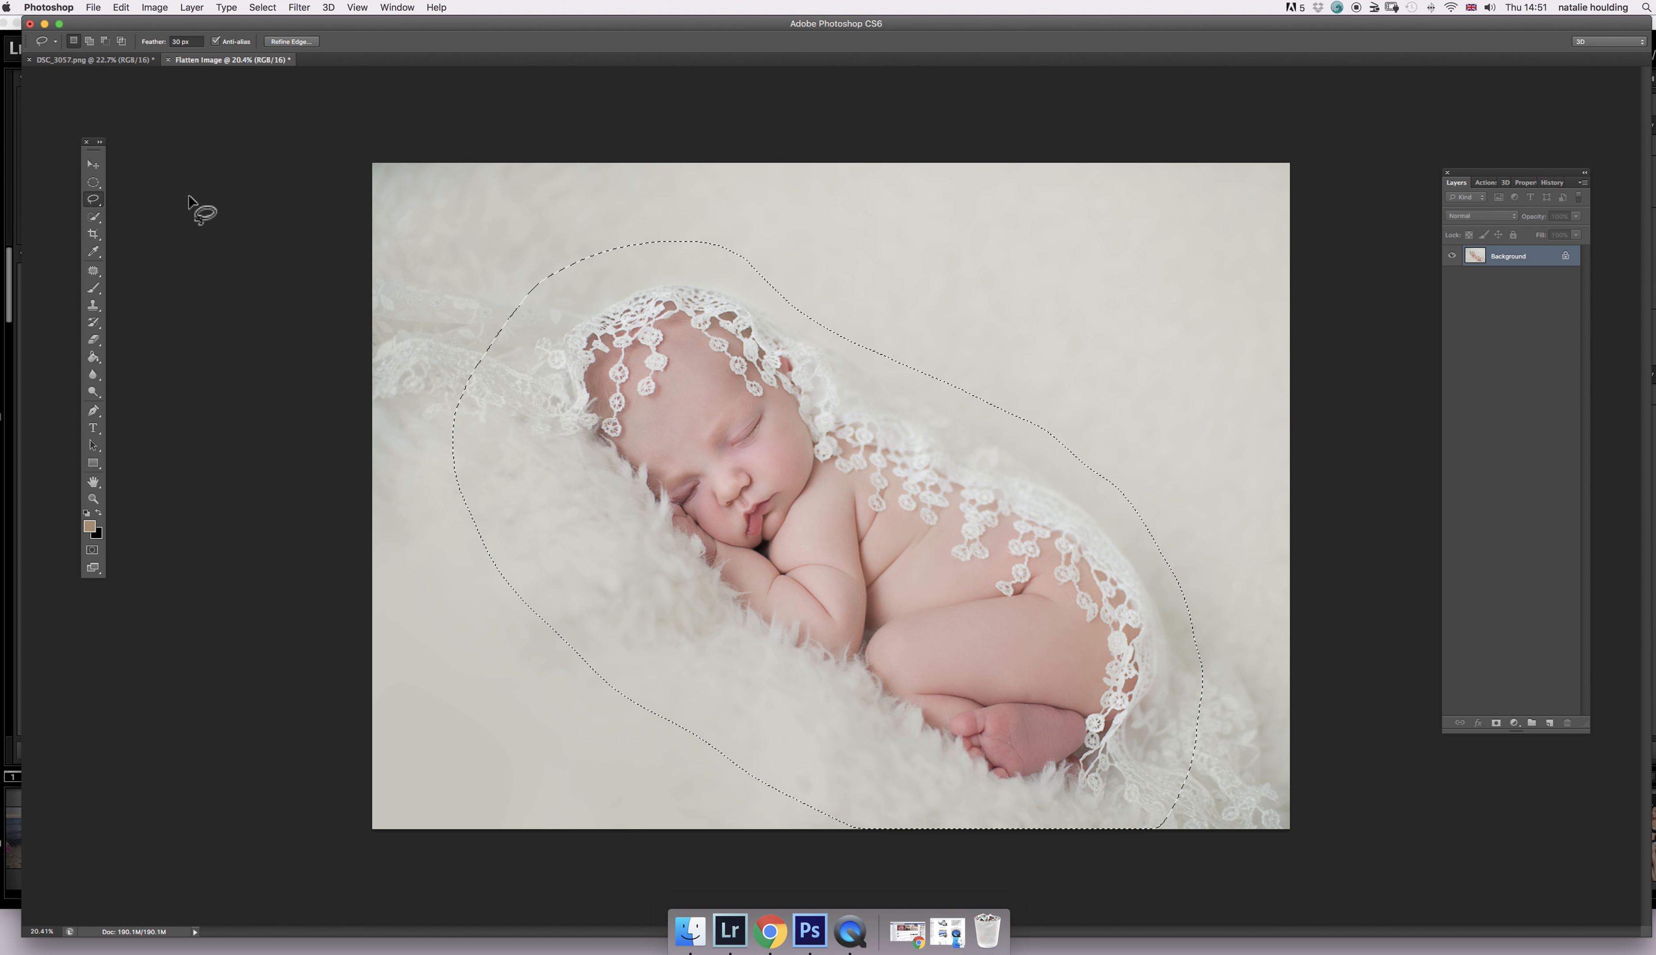
pyautogui.click(93, 164)
pyautogui.moveTo(604, 322)
pyautogui.mouseDown()
pyautogui.moveTo(210, 98)
pyautogui.moveTo(79, 63)
pyautogui.moveTo(693, 289)
pyautogui.mouseUp()
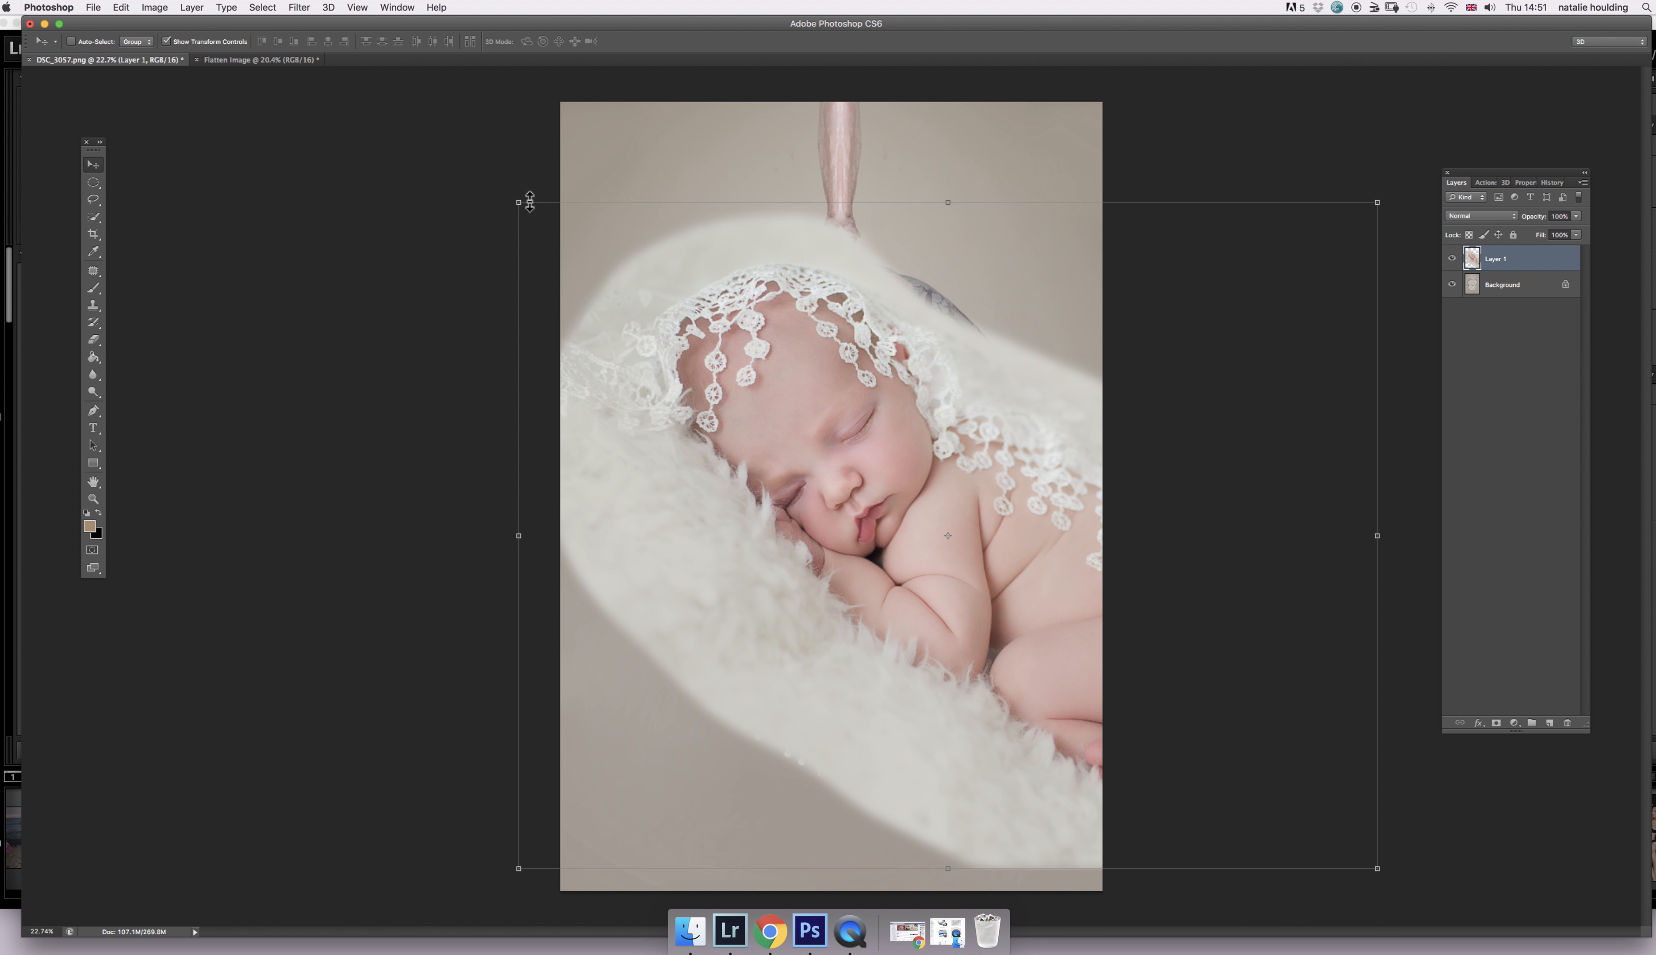
pyautogui.moveTo(518, 202); pyautogui.dragTo(901, 500)
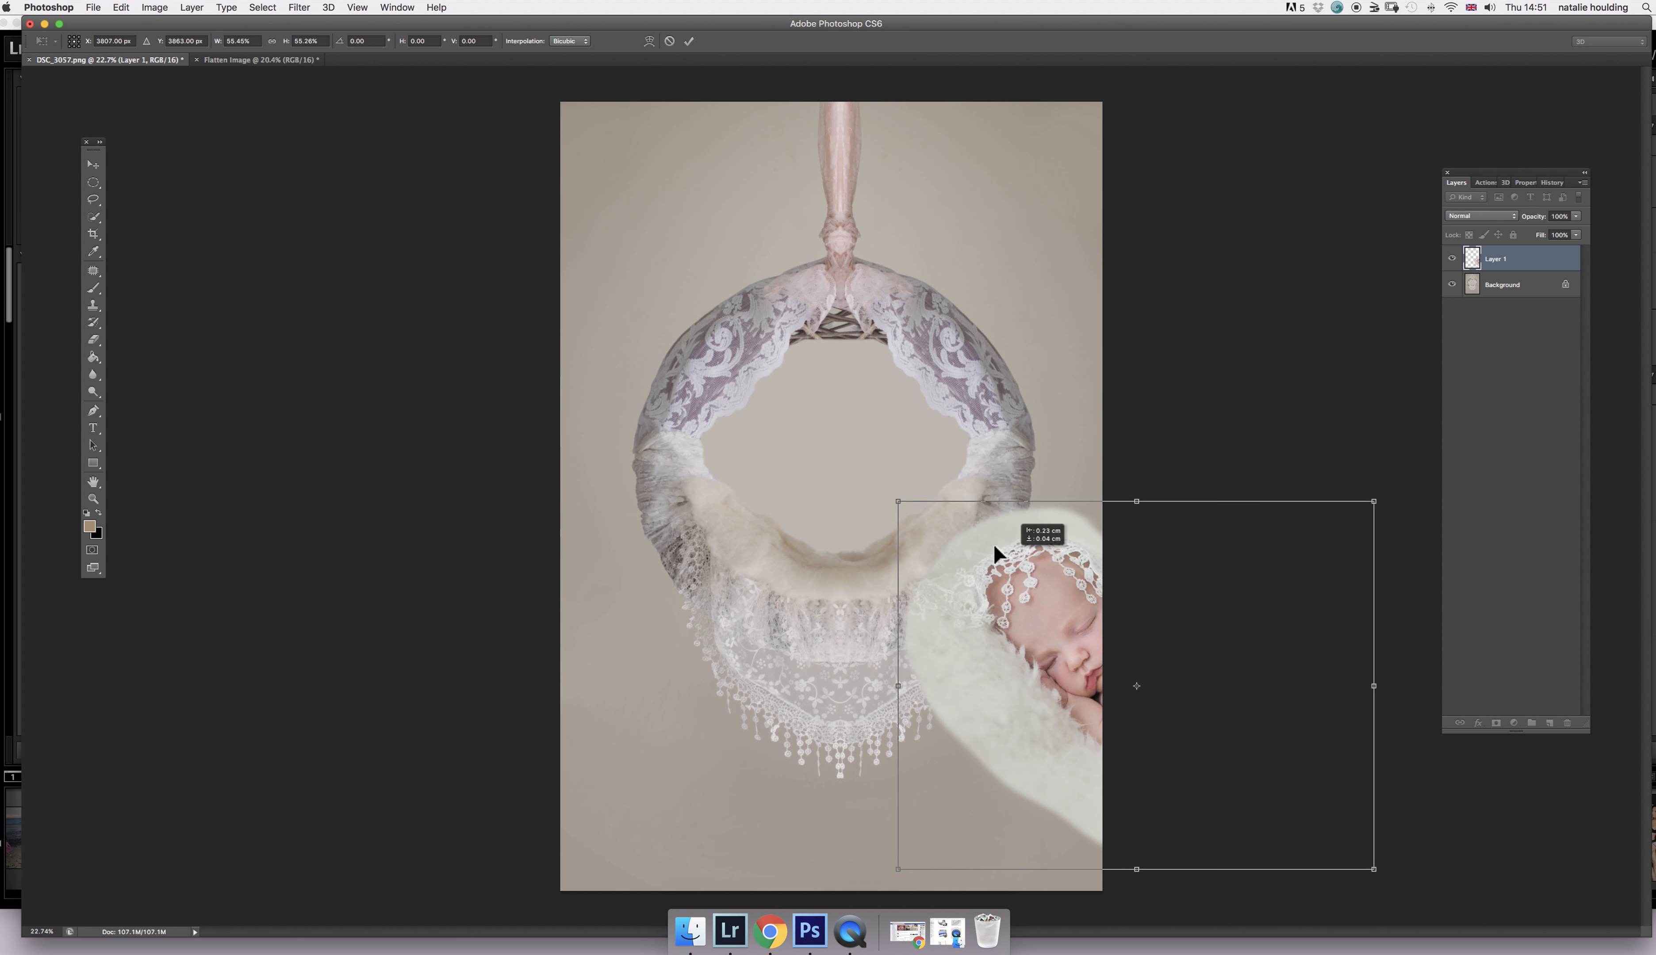
pyautogui.moveTo(1004, 550); pyautogui.dragTo(642, 319)
pyautogui.moveTo(521, 276); pyautogui.dragTo(690, 407)
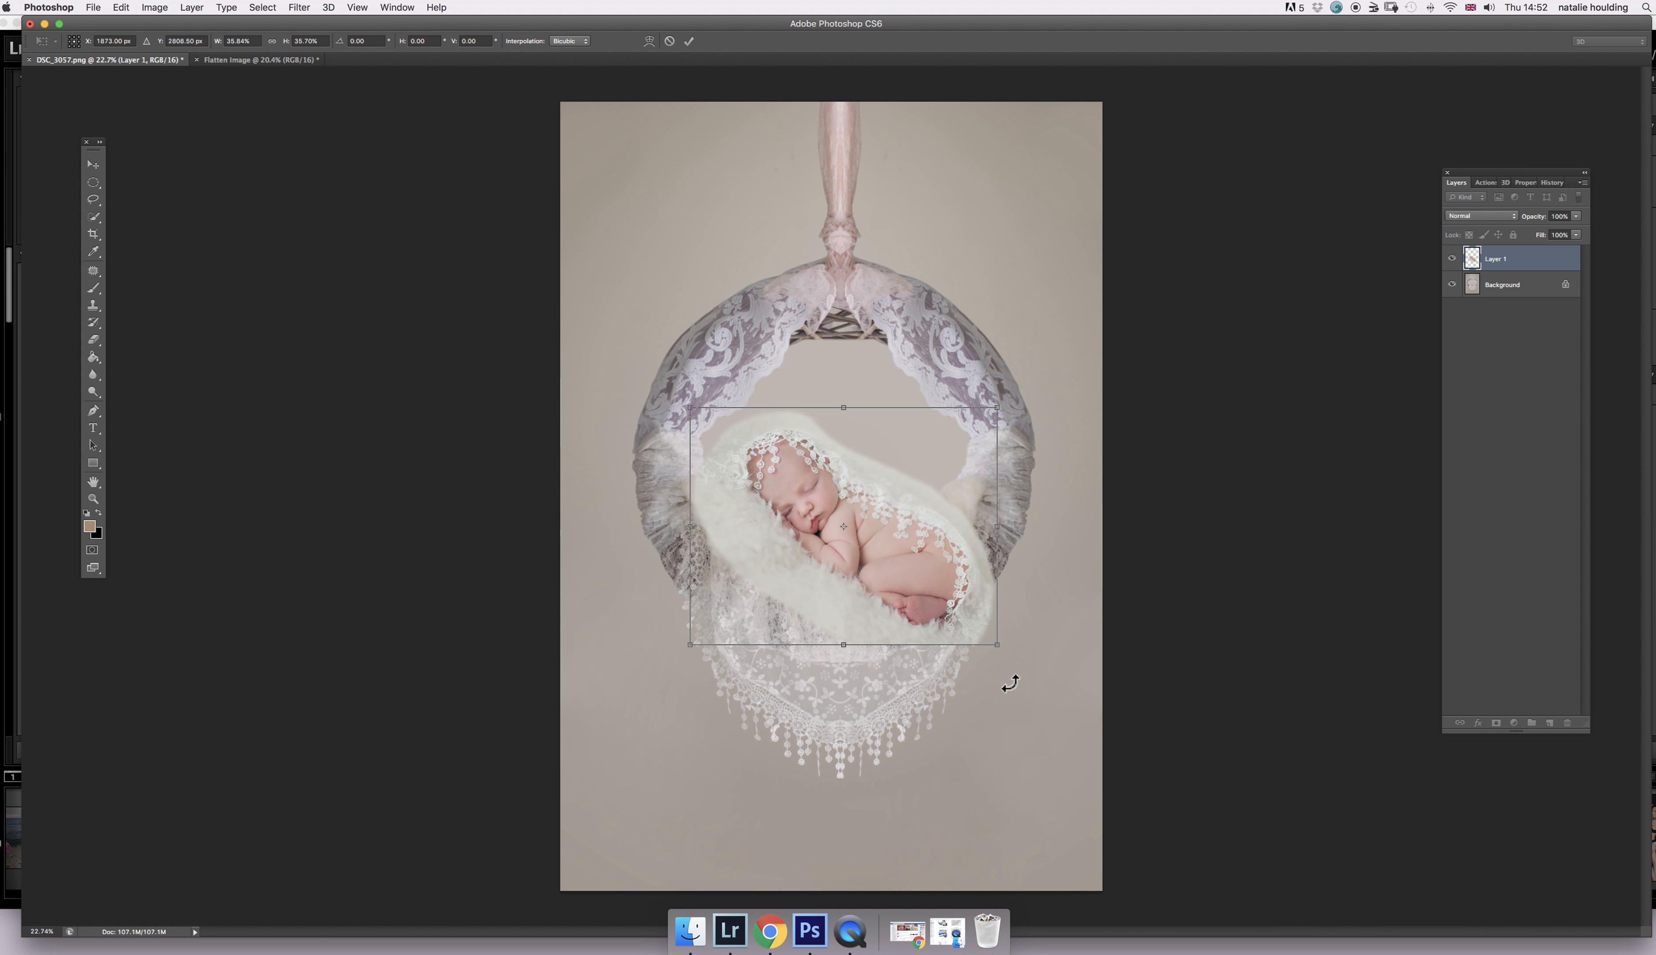
pyautogui.moveTo(1006, 658); pyautogui.dragTo(1020, 572)
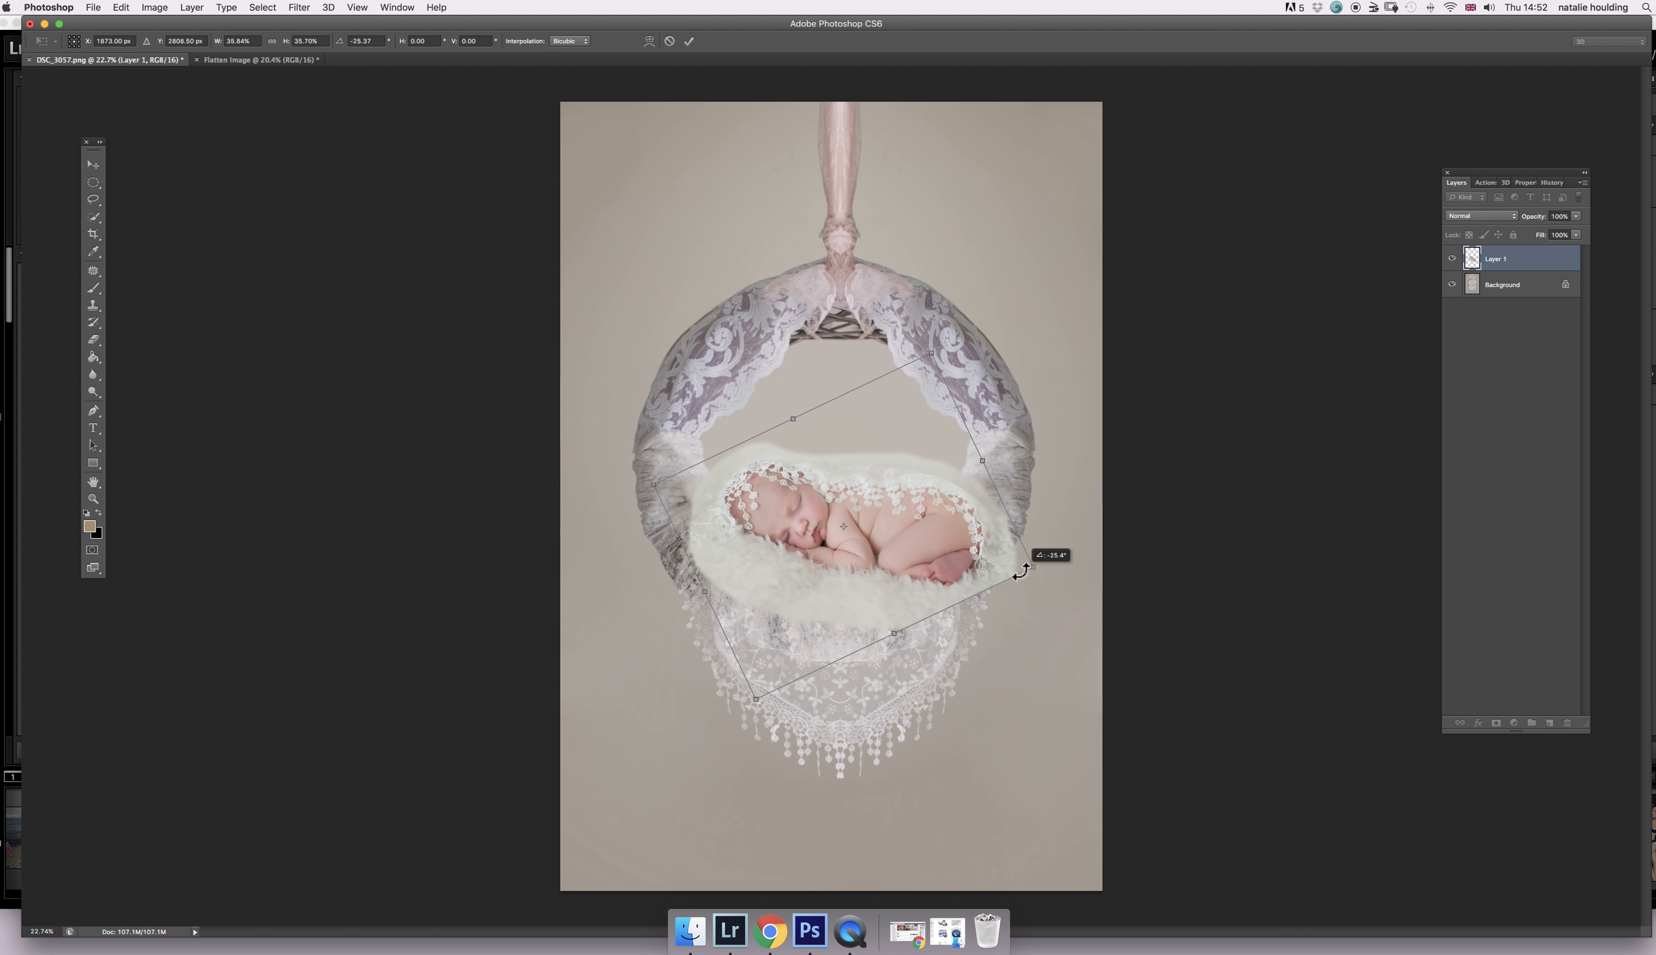
pyautogui.moveTo(935, 544)
pyautogui.mouseDown()
pyautogui.moveTo(887, 505)
pyautogui.moveTo(916, 524)
pyautogui.mouseUp()
pyautogui.moveTo(631, 465); pyautogui.dragTo(629, 468)
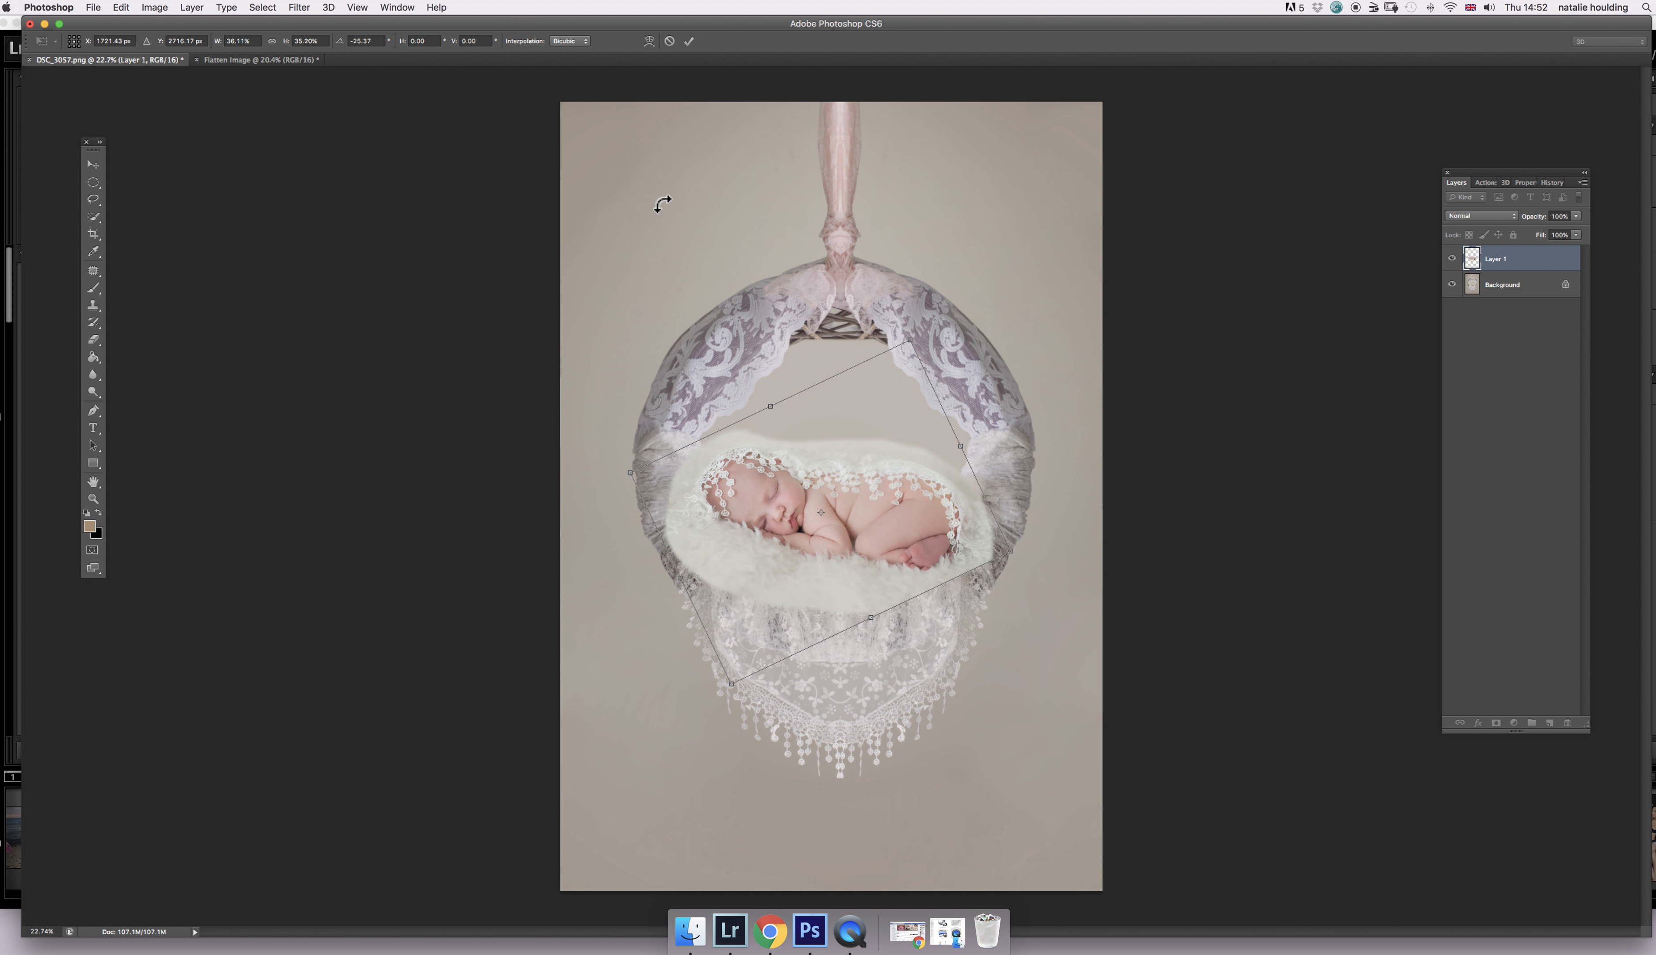
pyautogui.click(668, 41)
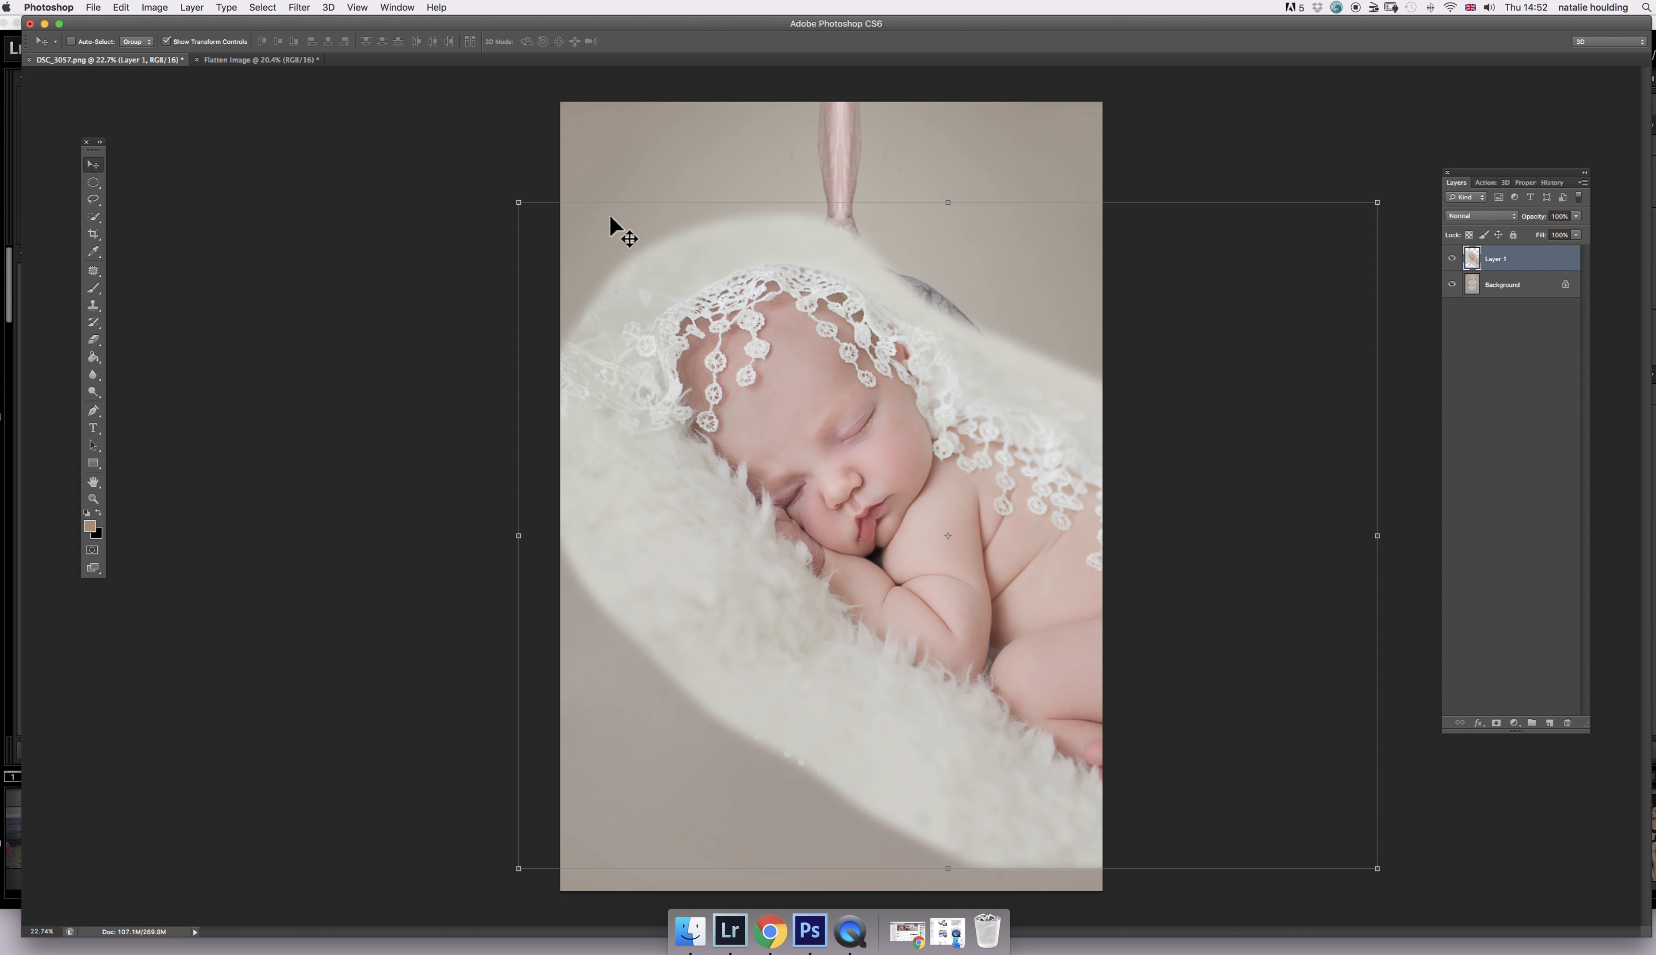
# - Scale the baby layer down proportionally, rotate it about 26° counter-clockwise, and place it inside the lower half of the wreath's opening
pyautogui.moveTo(517, 199); pyautogui.dragTo(680, 400)
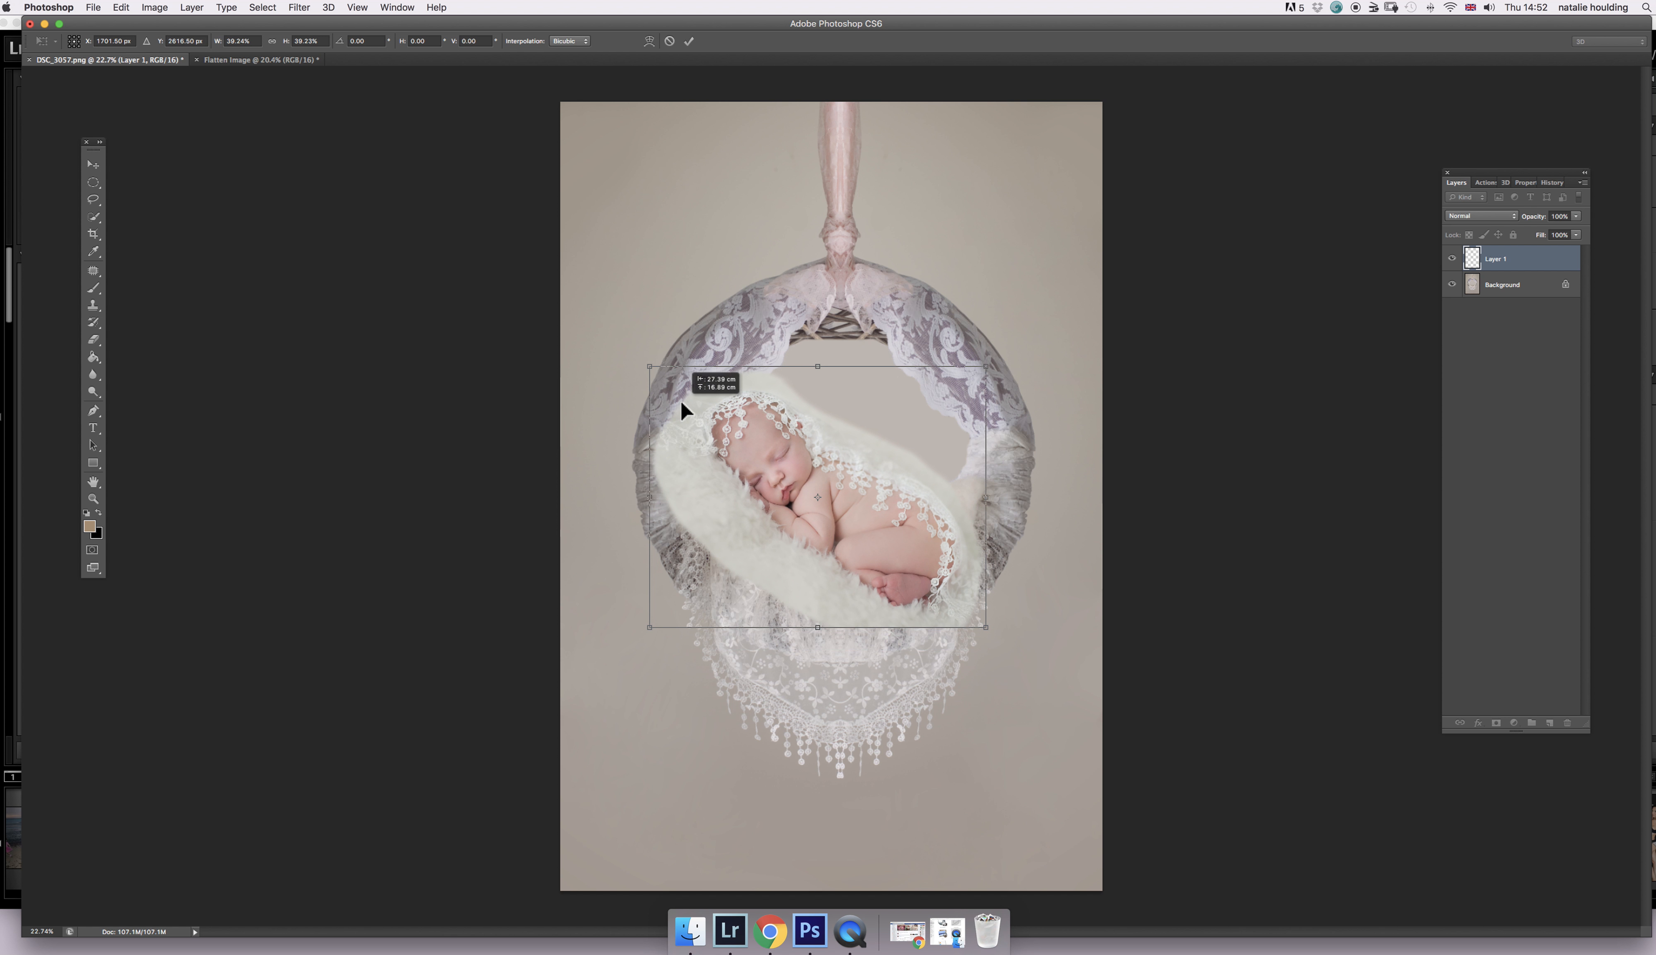
pyautogui.moveTo(1008, 641); pyautogui.dragTo(1003, 533)
pyautogui.moveTo(606, 453); pyautogui.dragTo(626, 457)
pyautogui.moveTo(924, 458); pyautogui.dragTo(929, 467)
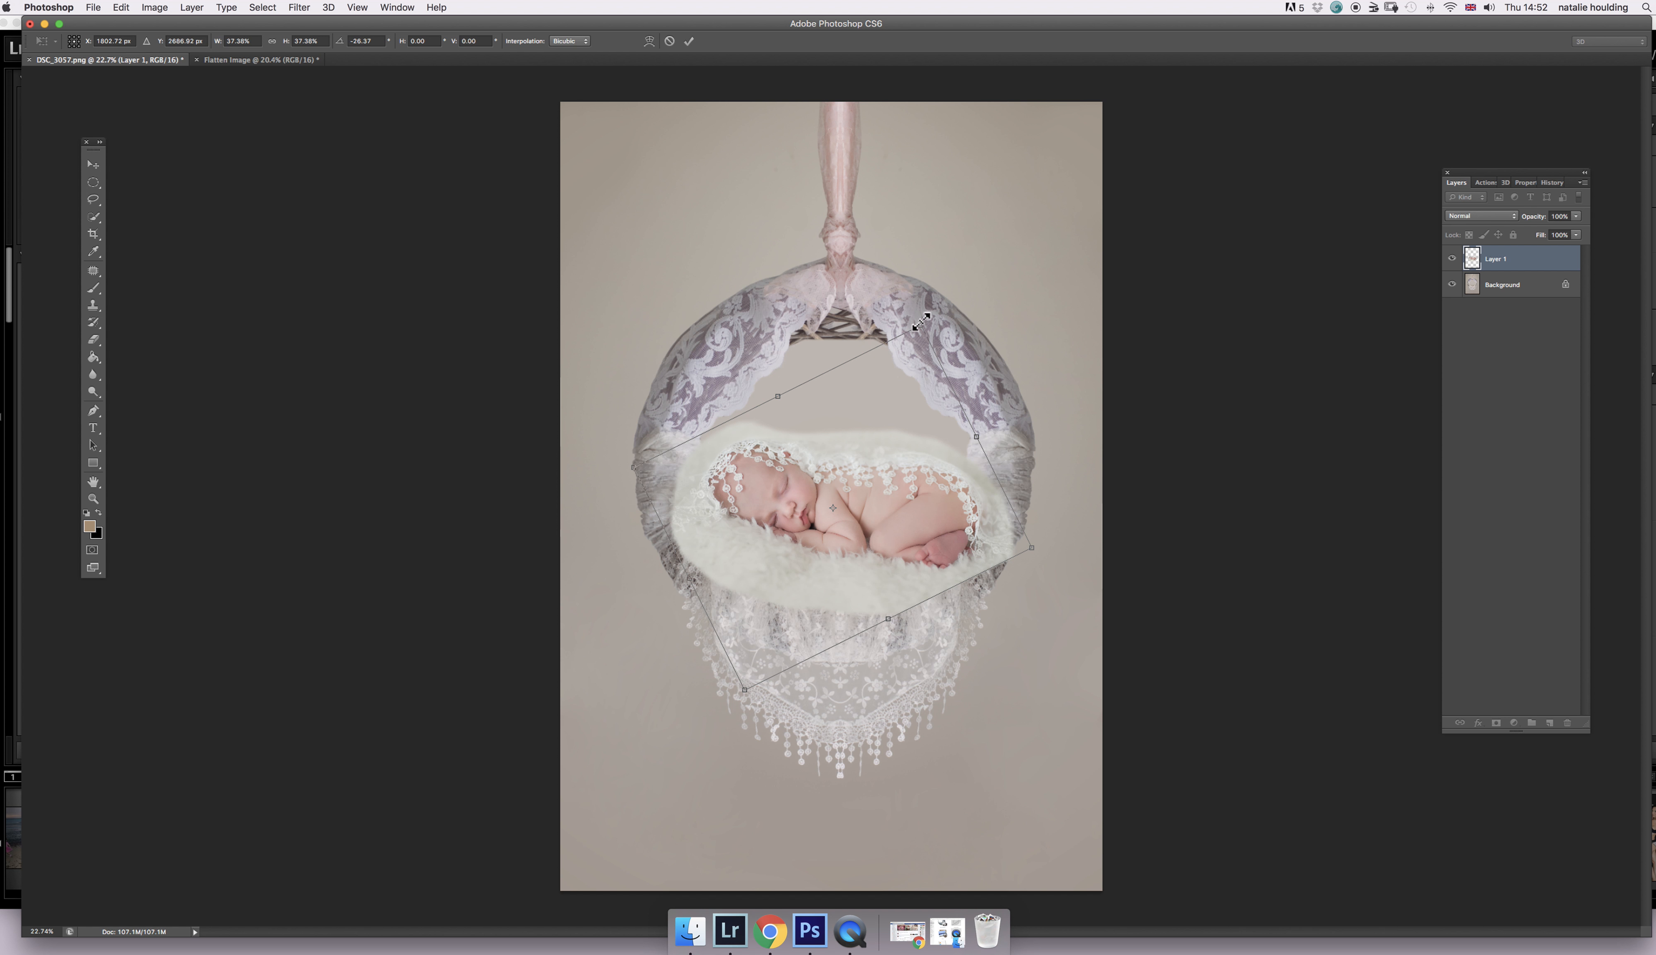
pyautogui.moveTo(922, 326); pyautogui.dragTo(904, 360)
pyautogui.moveTo(901, 468)
pyautogui.mouseDown()
pyautogui.moveTo(885, 355)
pyautogui.moveTo(903, 449)
pyautogui.mouseUp()
pyautogui.moveTo(900, 437); pyautogui.dragTo(899, 441)
pyautogui.press('Return')
# - Lower the baby layer's opacity to 62%, rotate it about 6.3° counter-clockwise, and align it with the wreath's base
pyautogui.click(1576, 216)
pyautogui.moveTo(1575, 229); pyautogui.dragTo(1545, 229)
pyautogui.moveTo(909, 494); pyautogui.dragTo(903, 510)
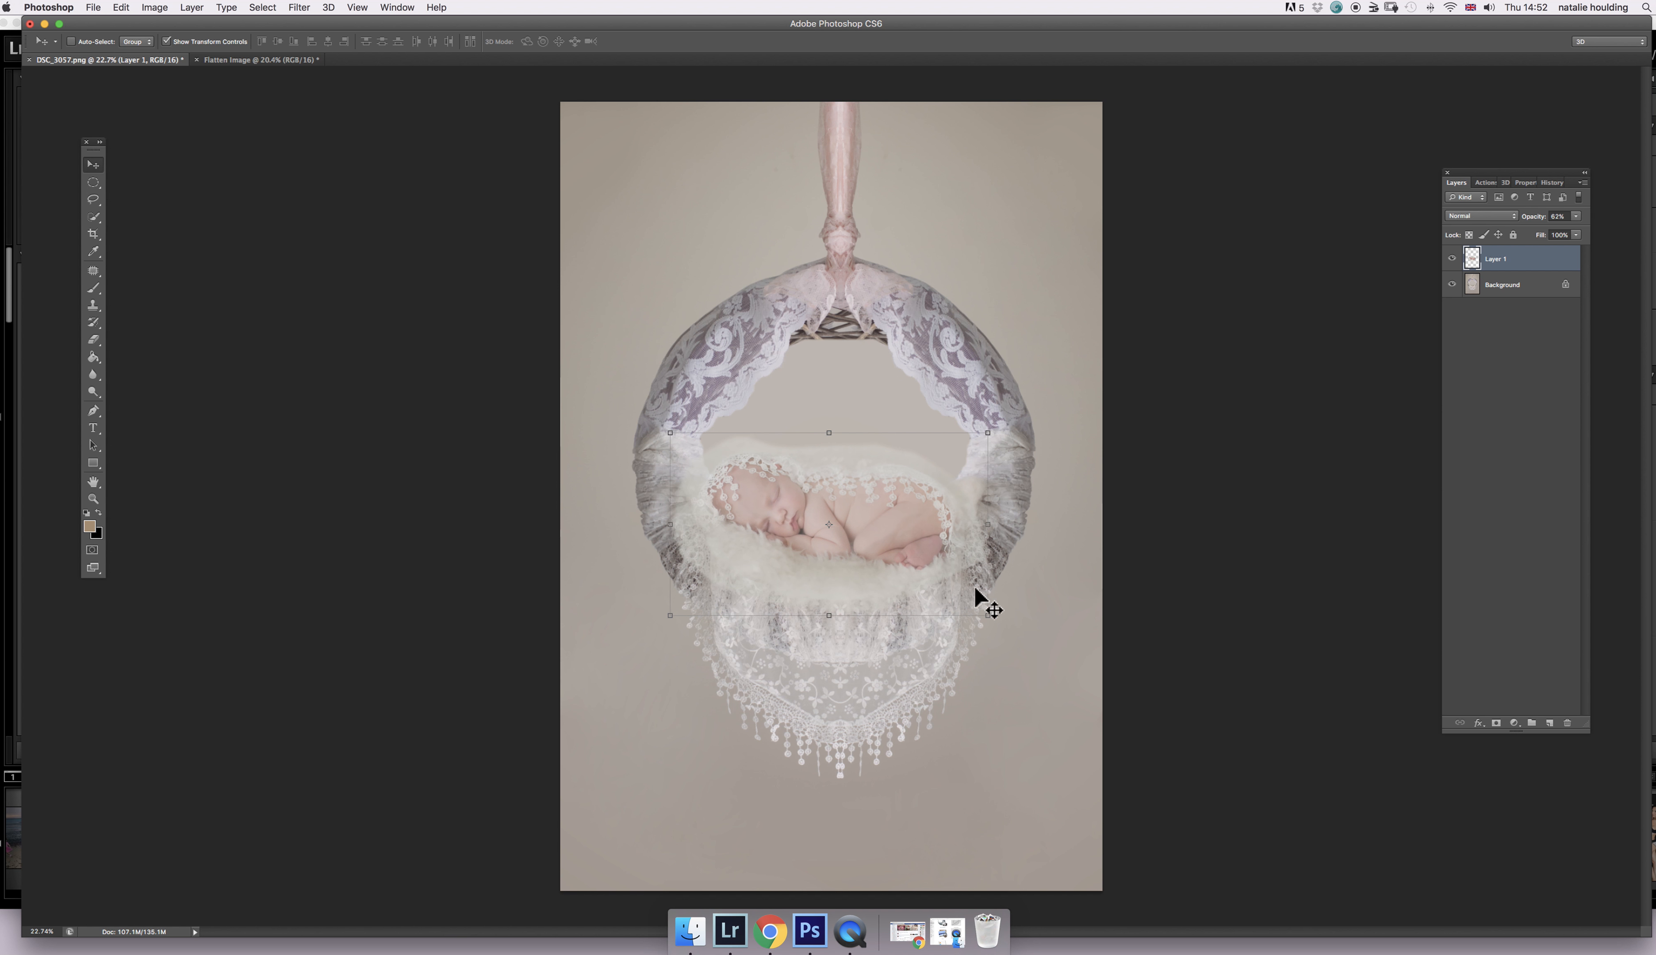
pyautogui.moveTo(994, 624); pyautogui.dragTo(994, 591)
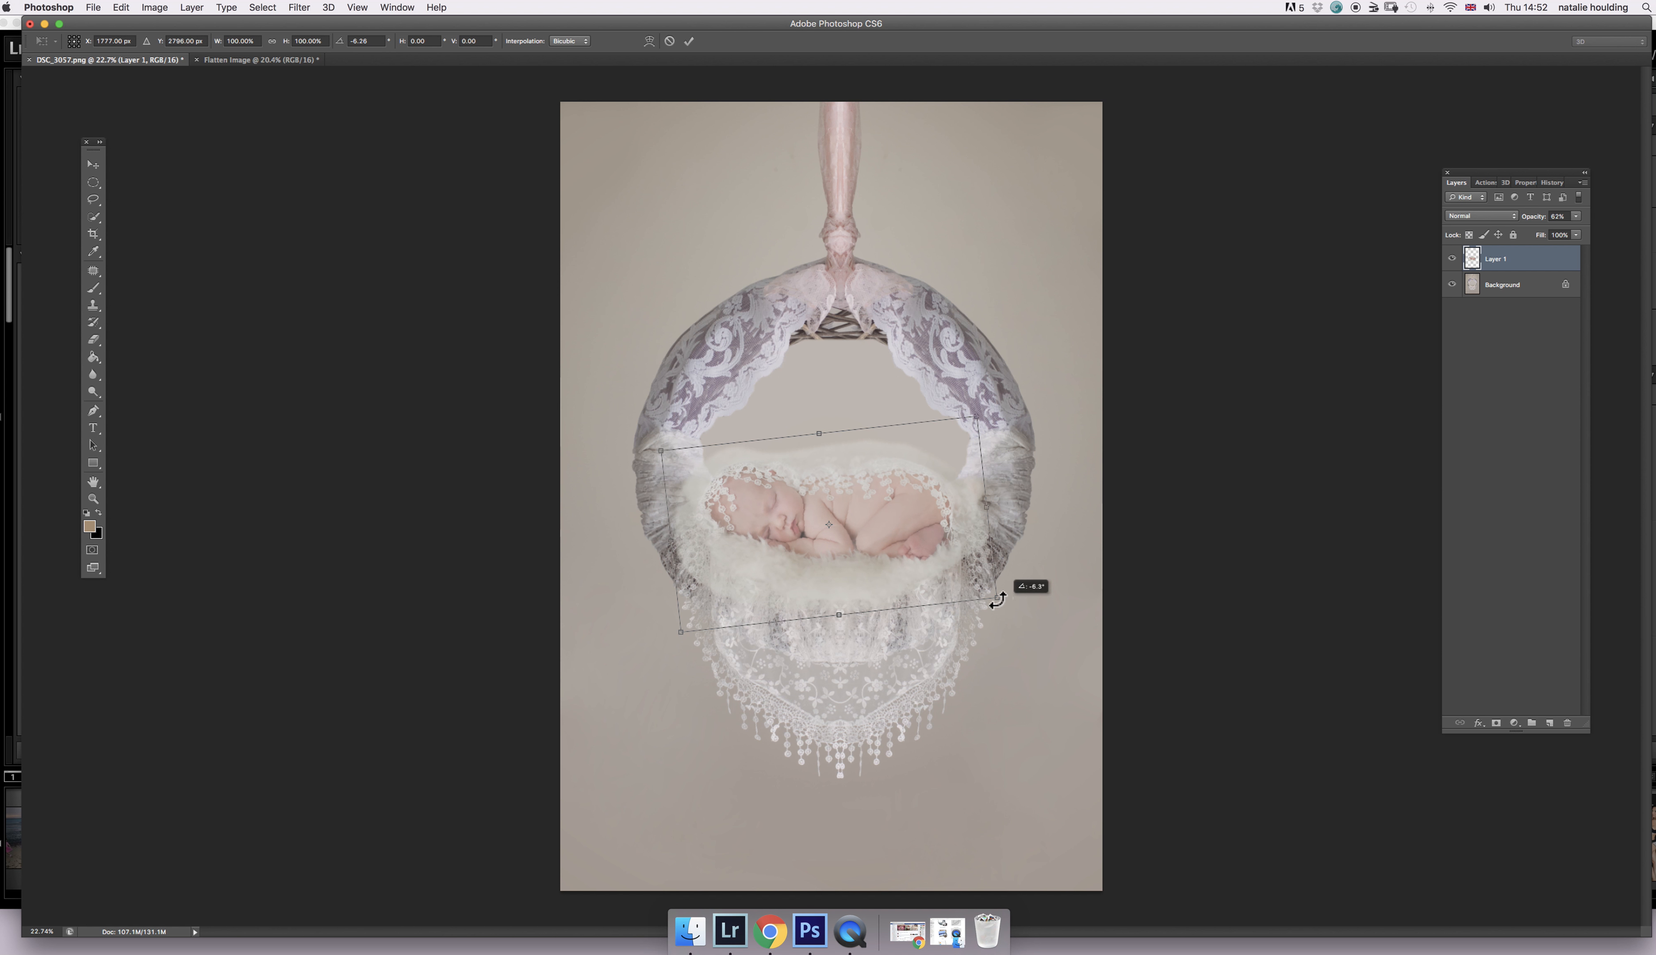
pyautogui.moveTo(922, 522)
pyautogui.mouseDown()
pyautogui.moveTo(894, 508)
pyautogui.moveTo(921, 531)
pyautogui.mouseUp()
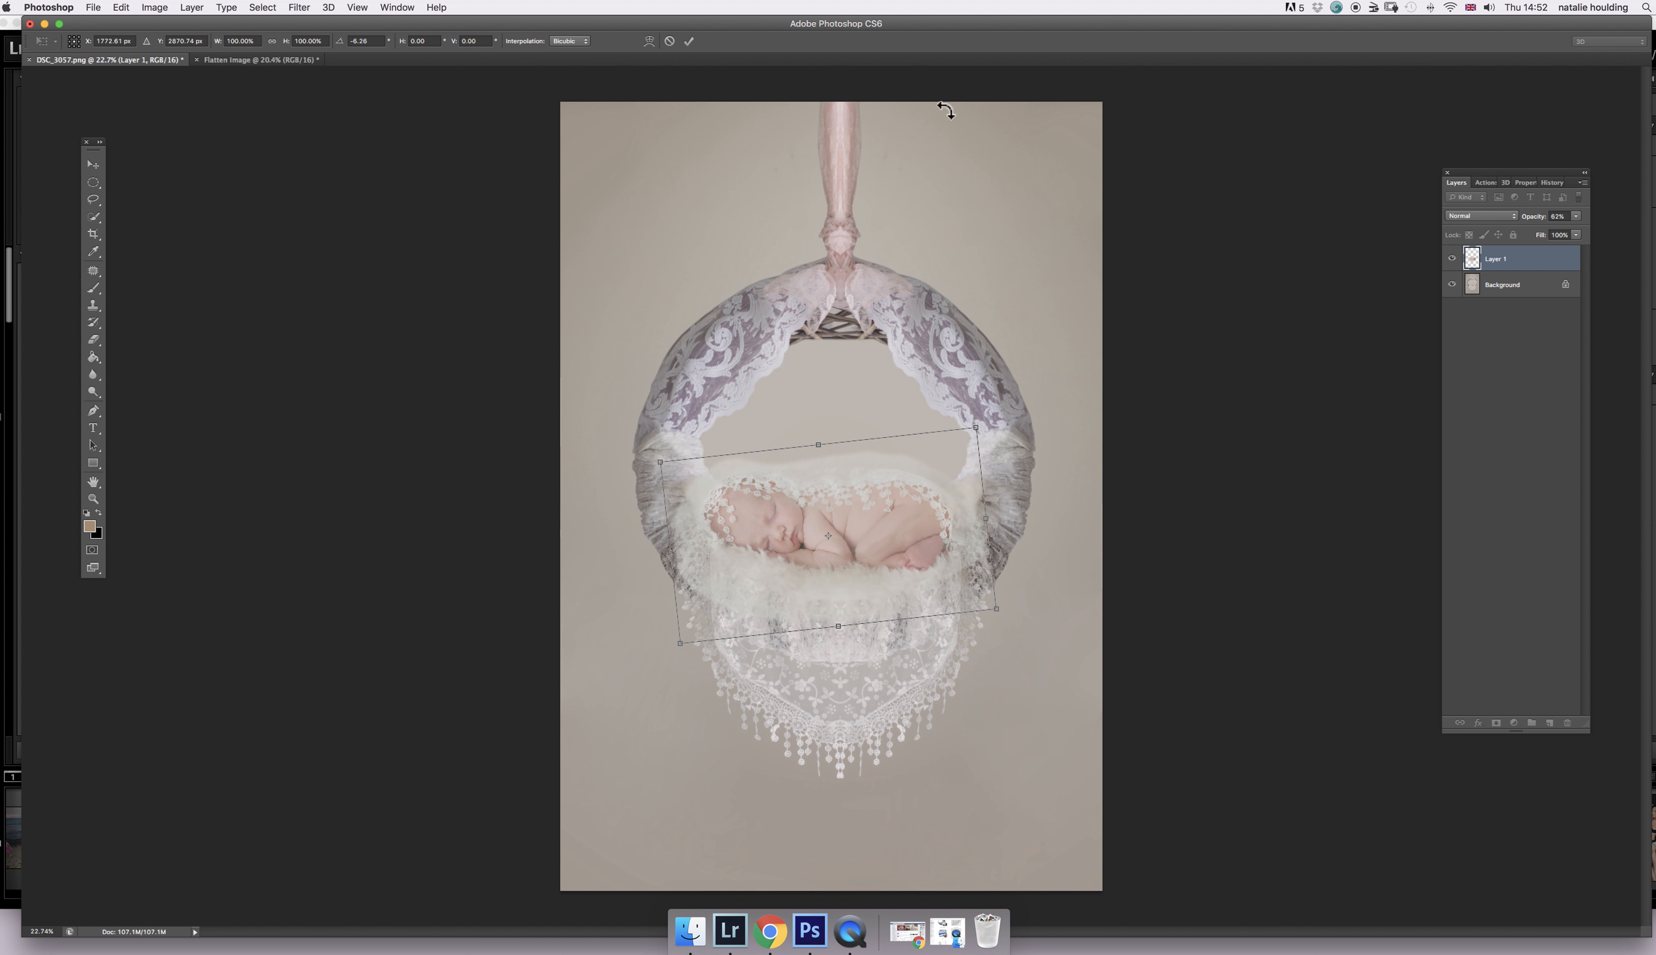
pyautogui.click(690, 40)
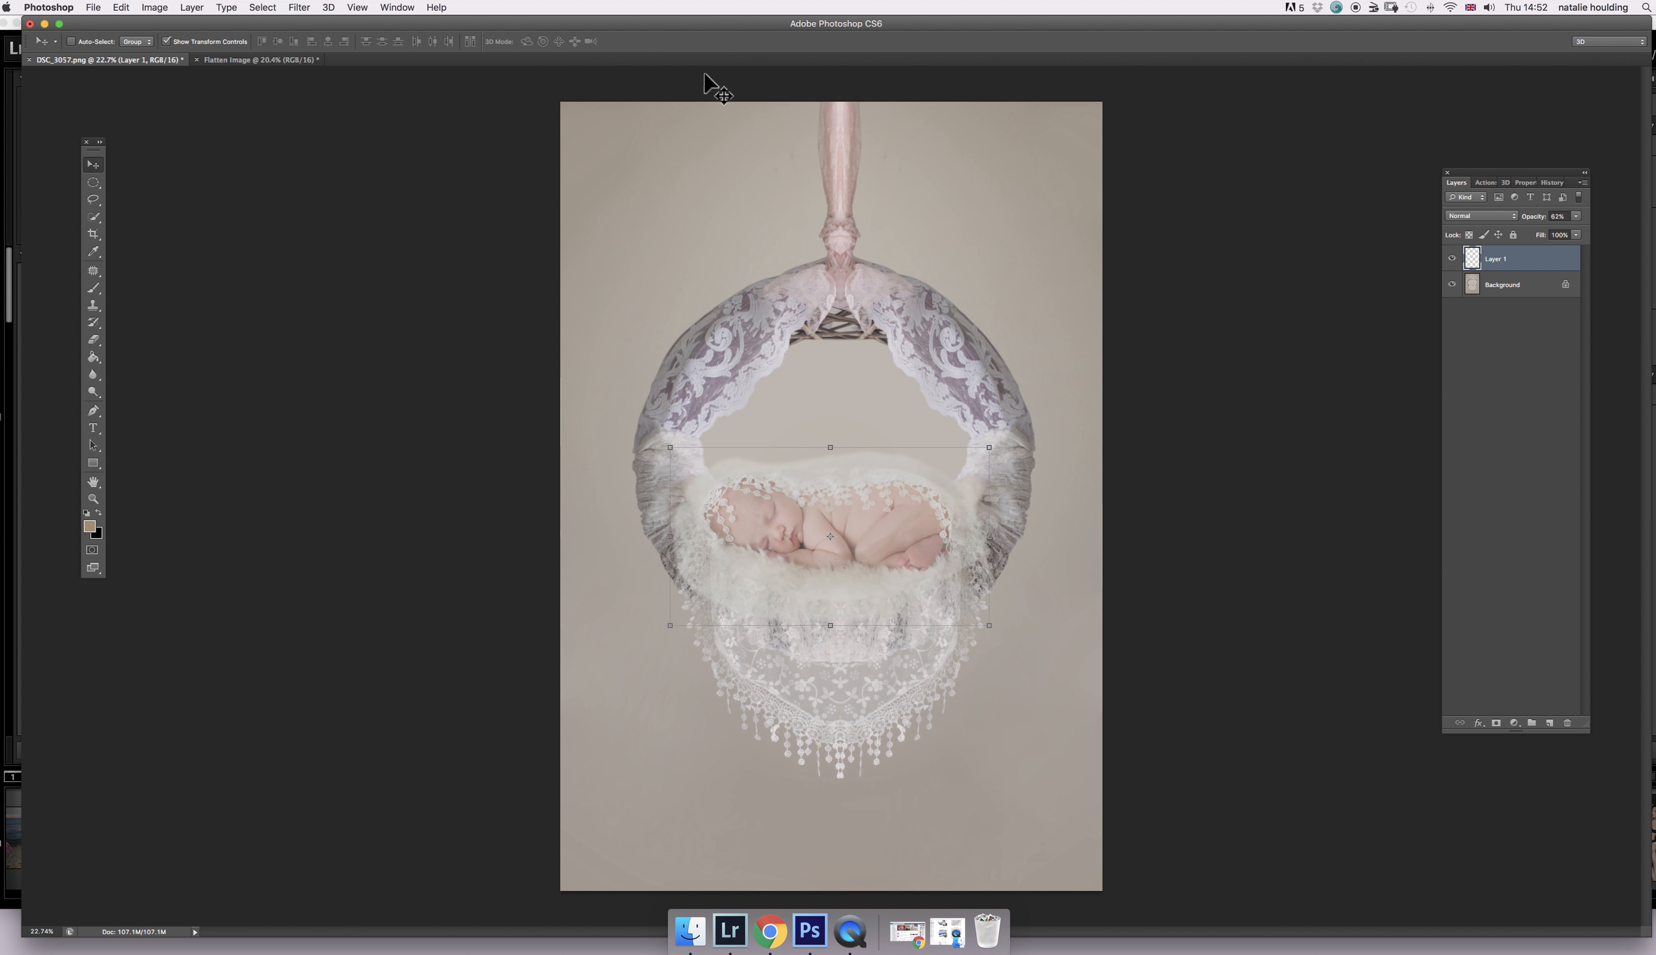
# - Restore the baby layer's opacity to 100% and draw a rectangular marquee over the baby and fur
pyautogui.click(1576, 216)
pyautogui.moveTo(1559, 230); pyautogui.dragTo(1609, 232)
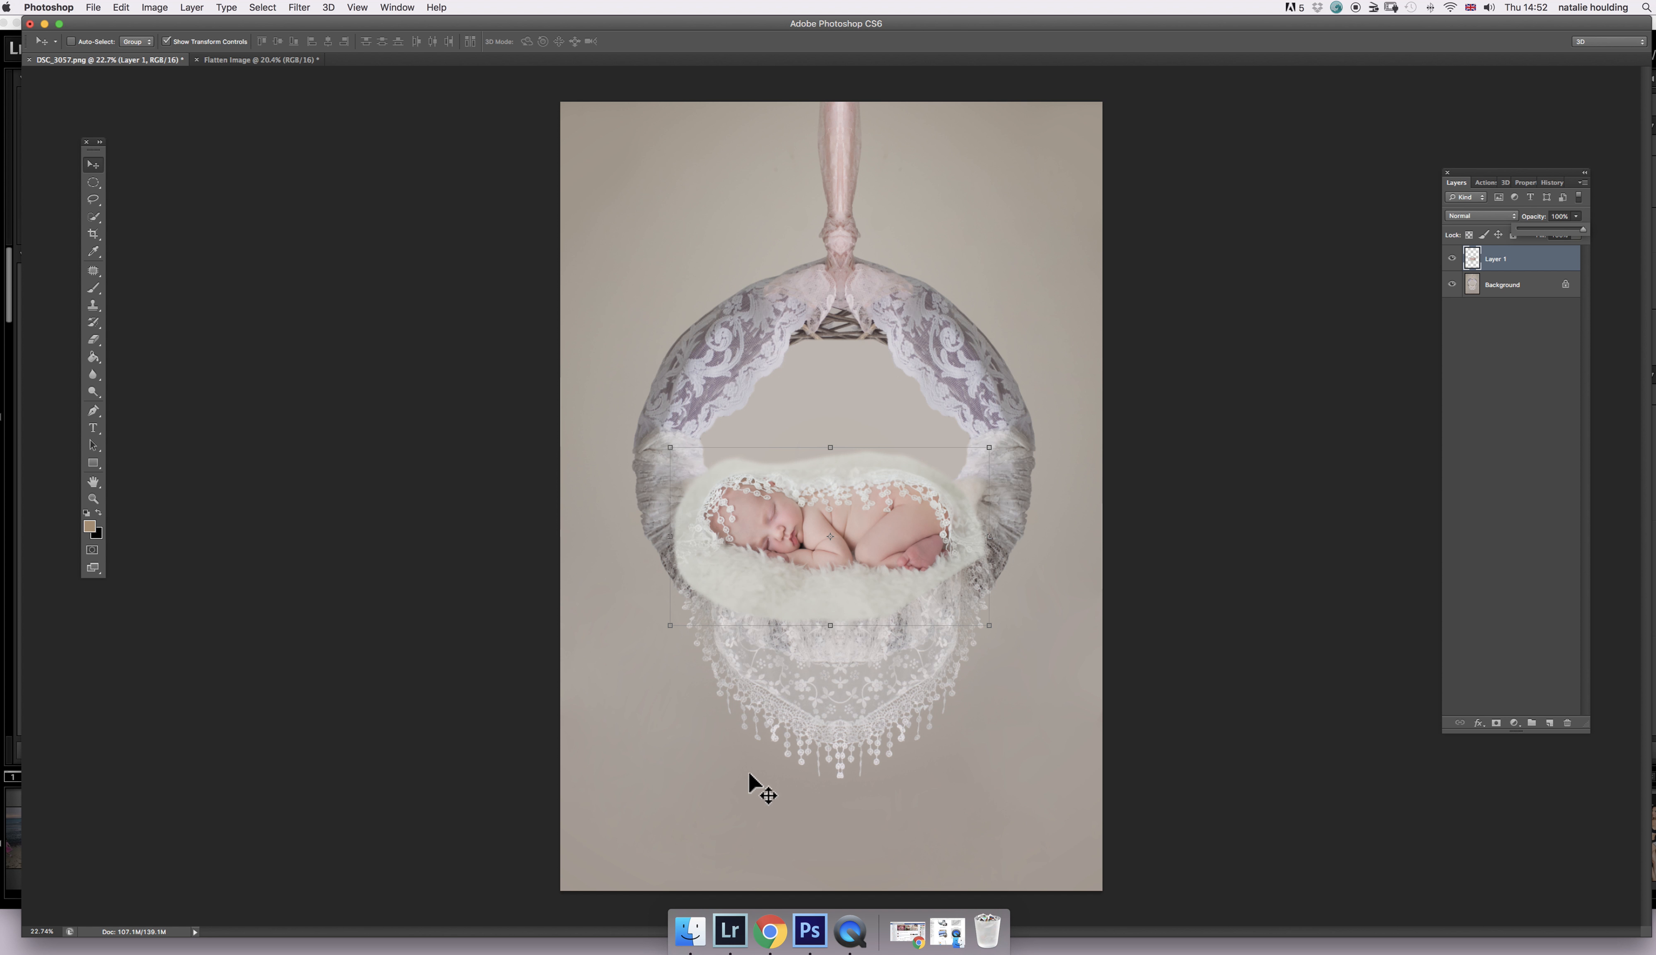
pyautogui.click(713, 195)
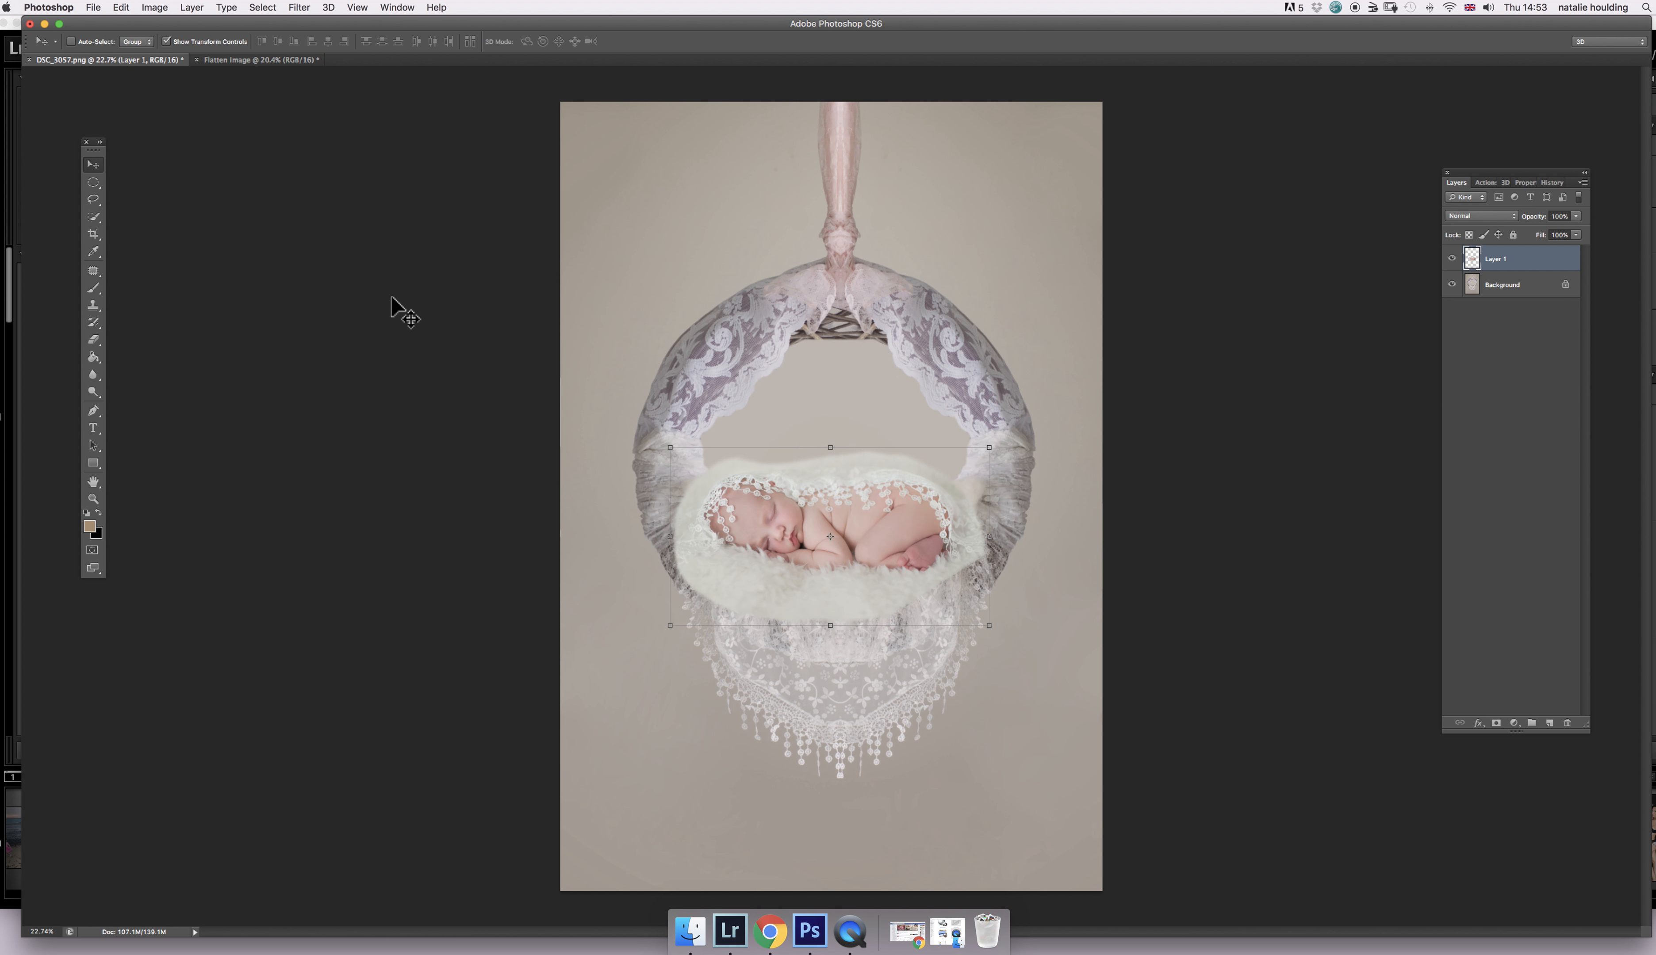
pyautogui.click(93, 184)
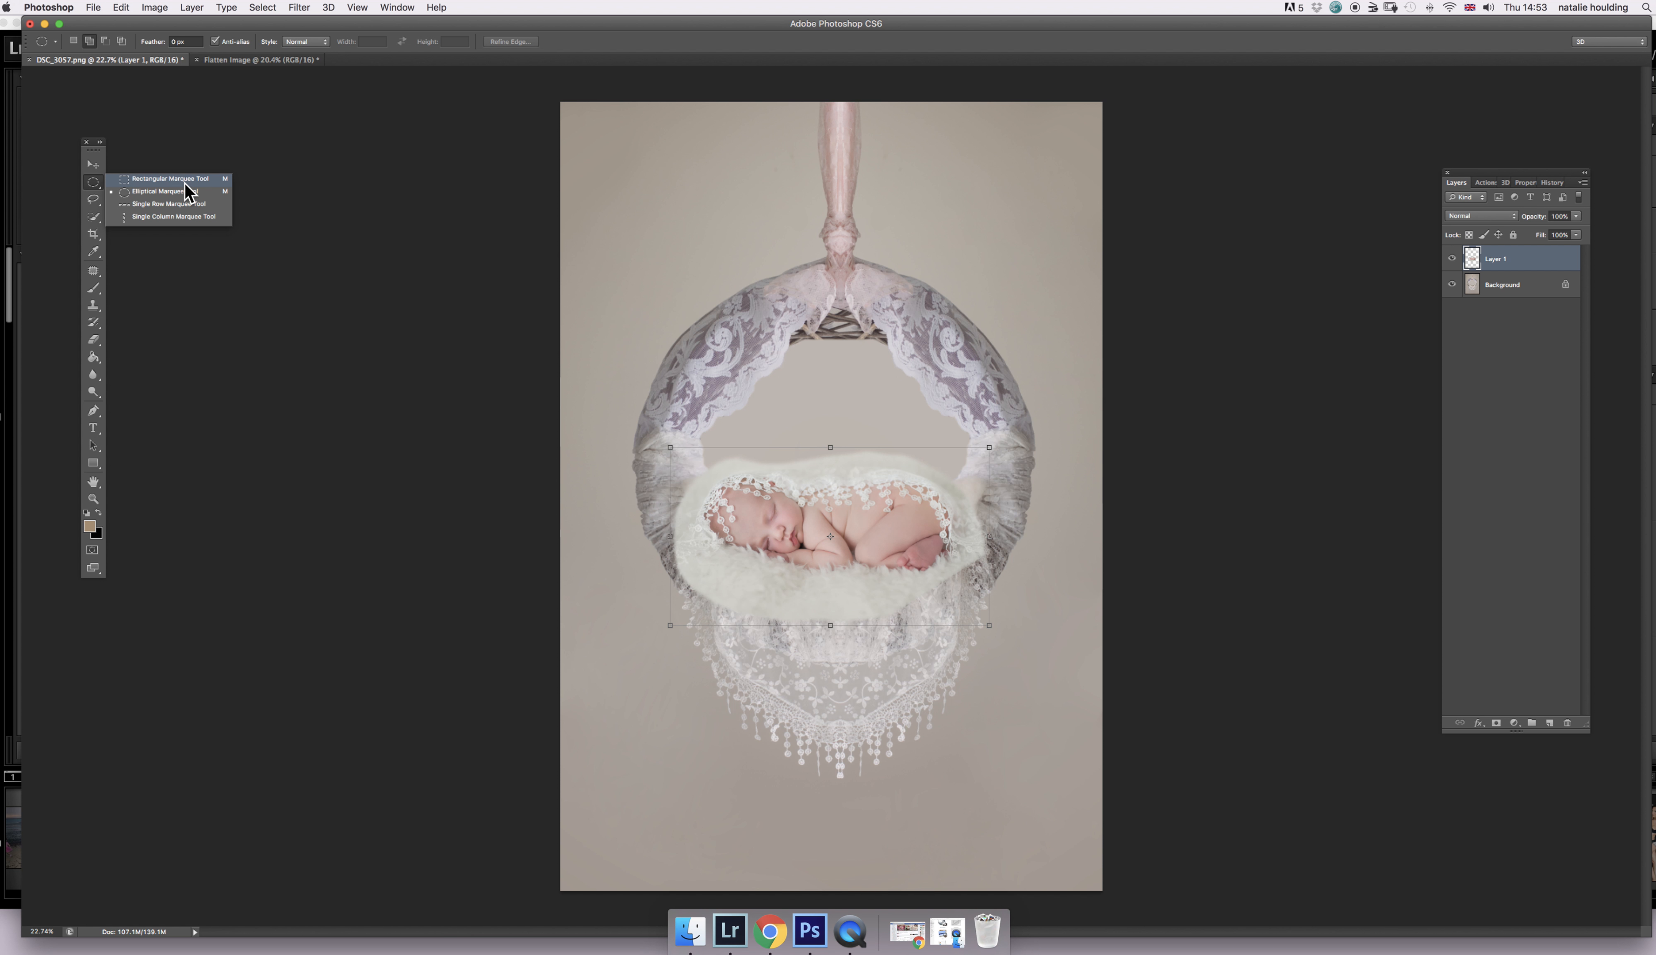
pyautogui.click(184, 180)
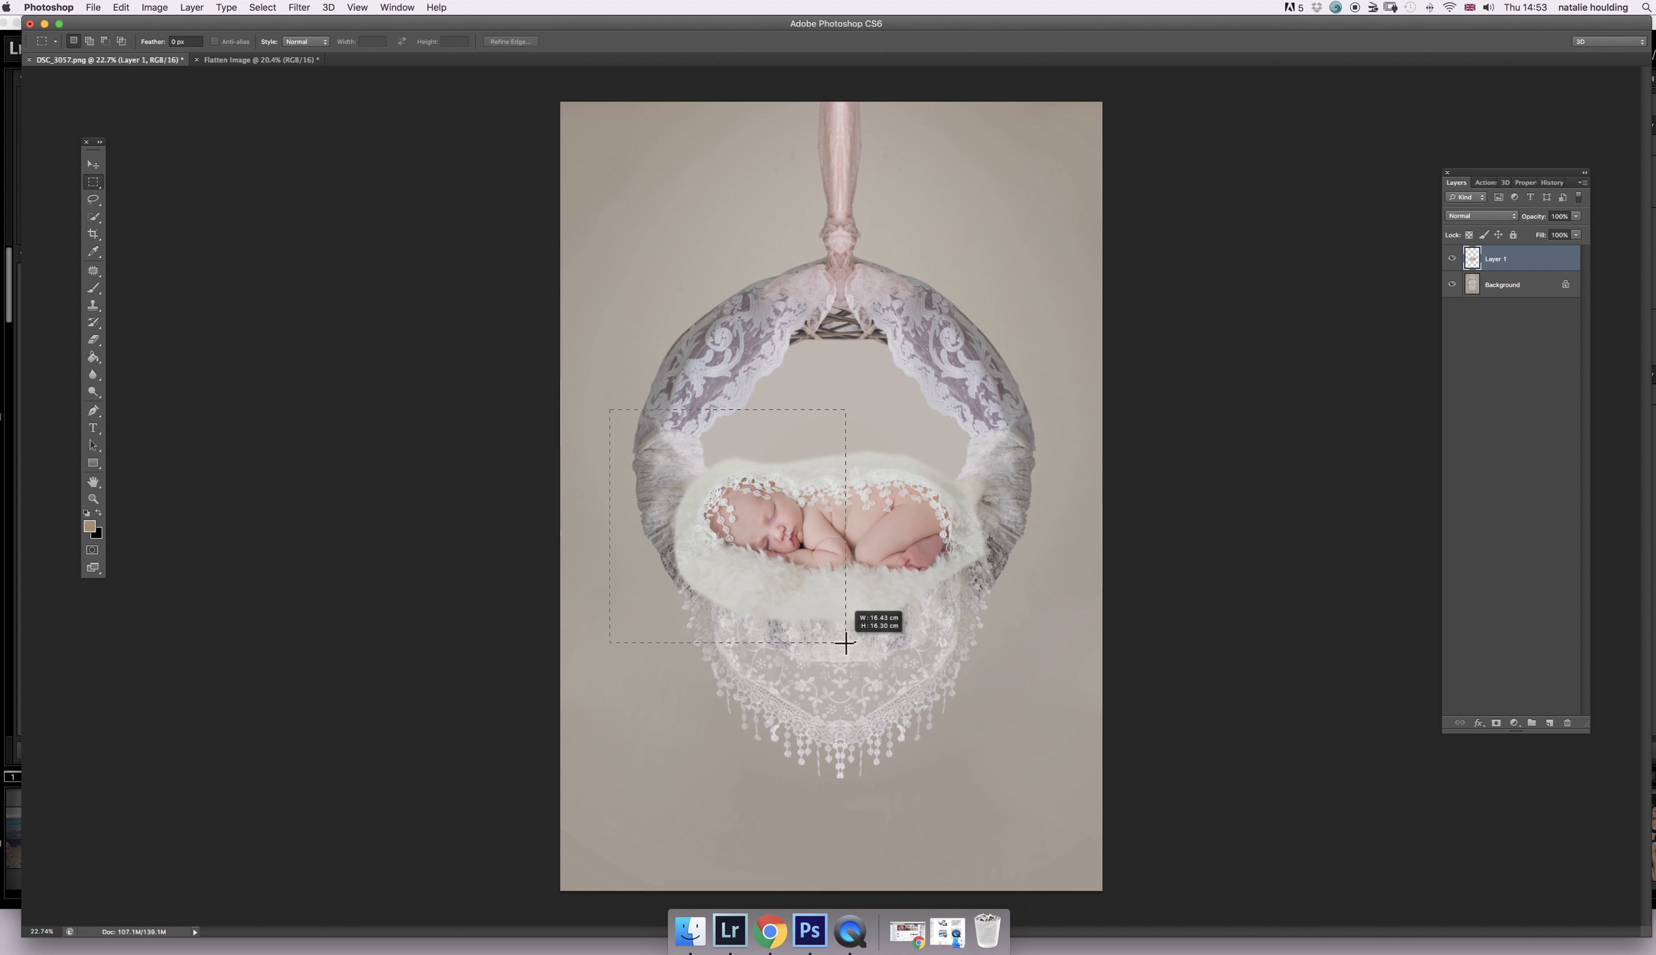
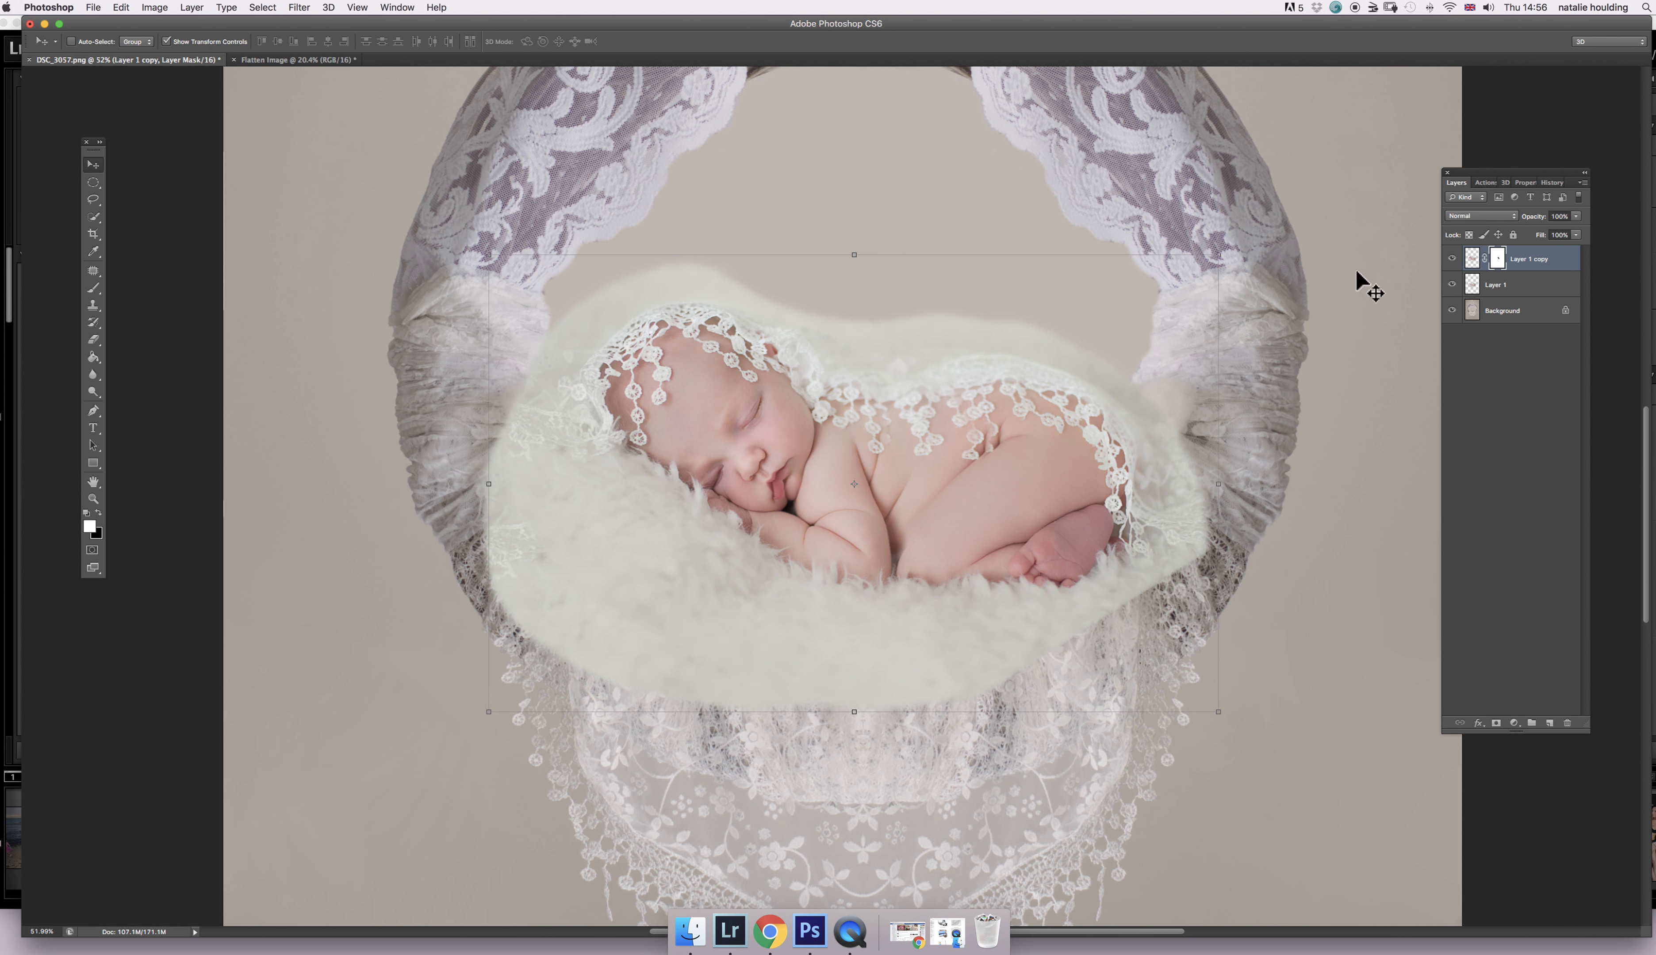
# - Step back and forward through the last repositioning of the masked baby copy
pyautogui.press('super+z')
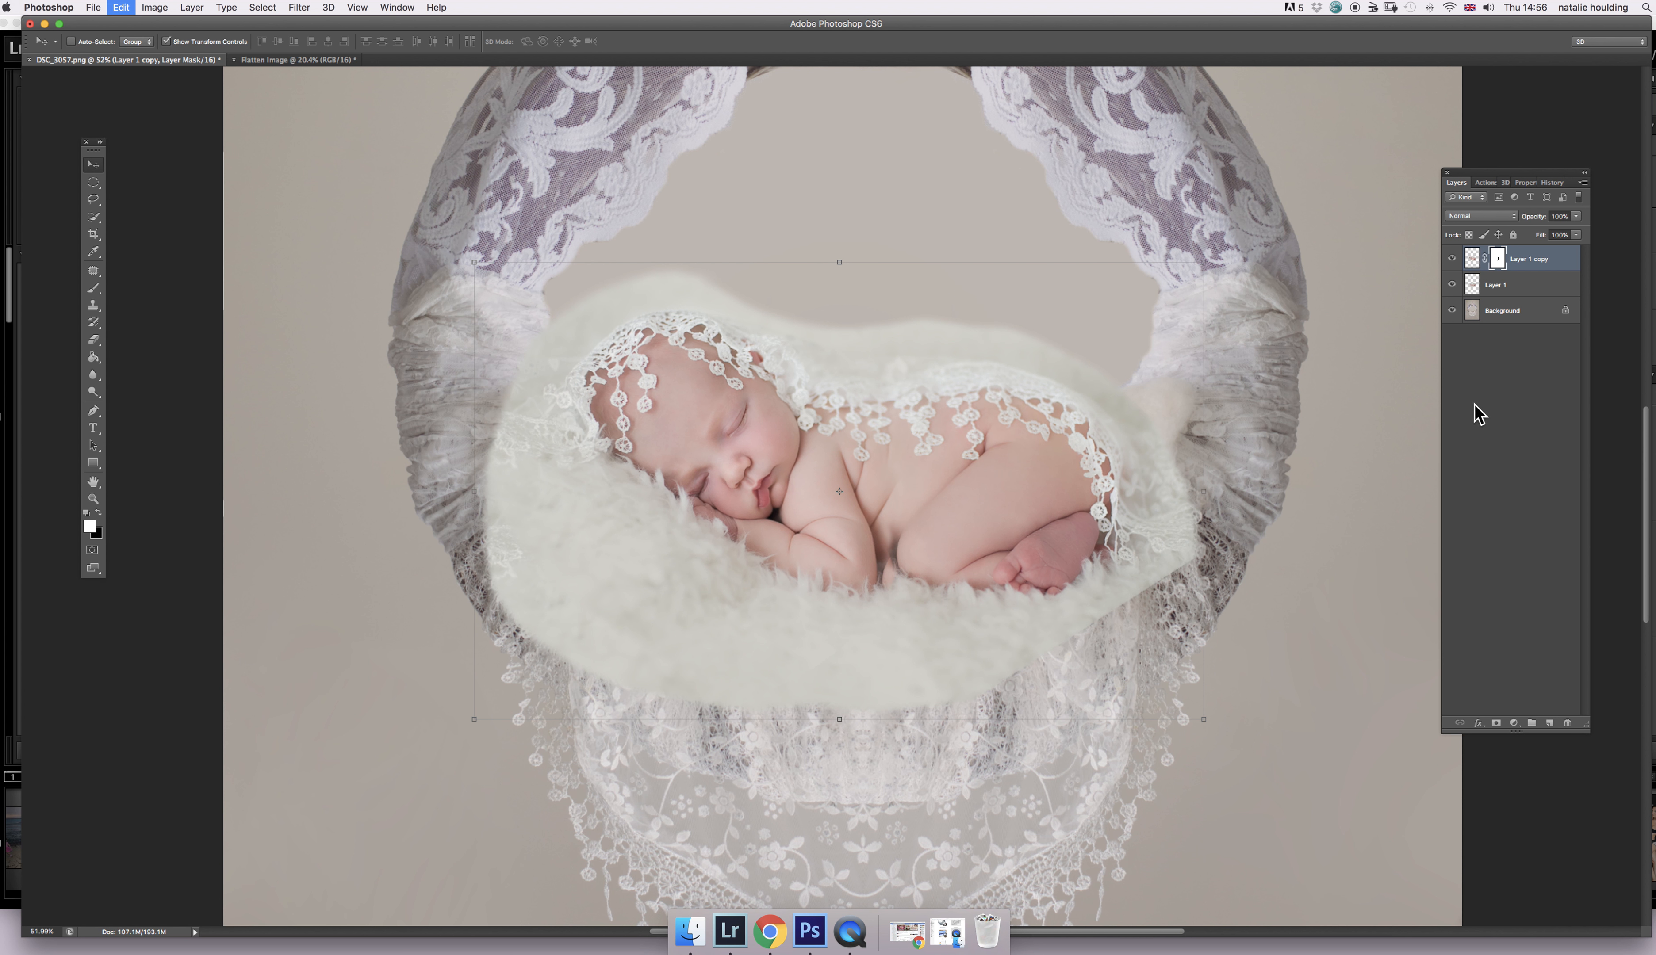
pyautogui.press('alt+super+z')
pyautogui.press('alt+super+z')
pyautogui.press('alt+super+z')
pyautogui.press('super+z')
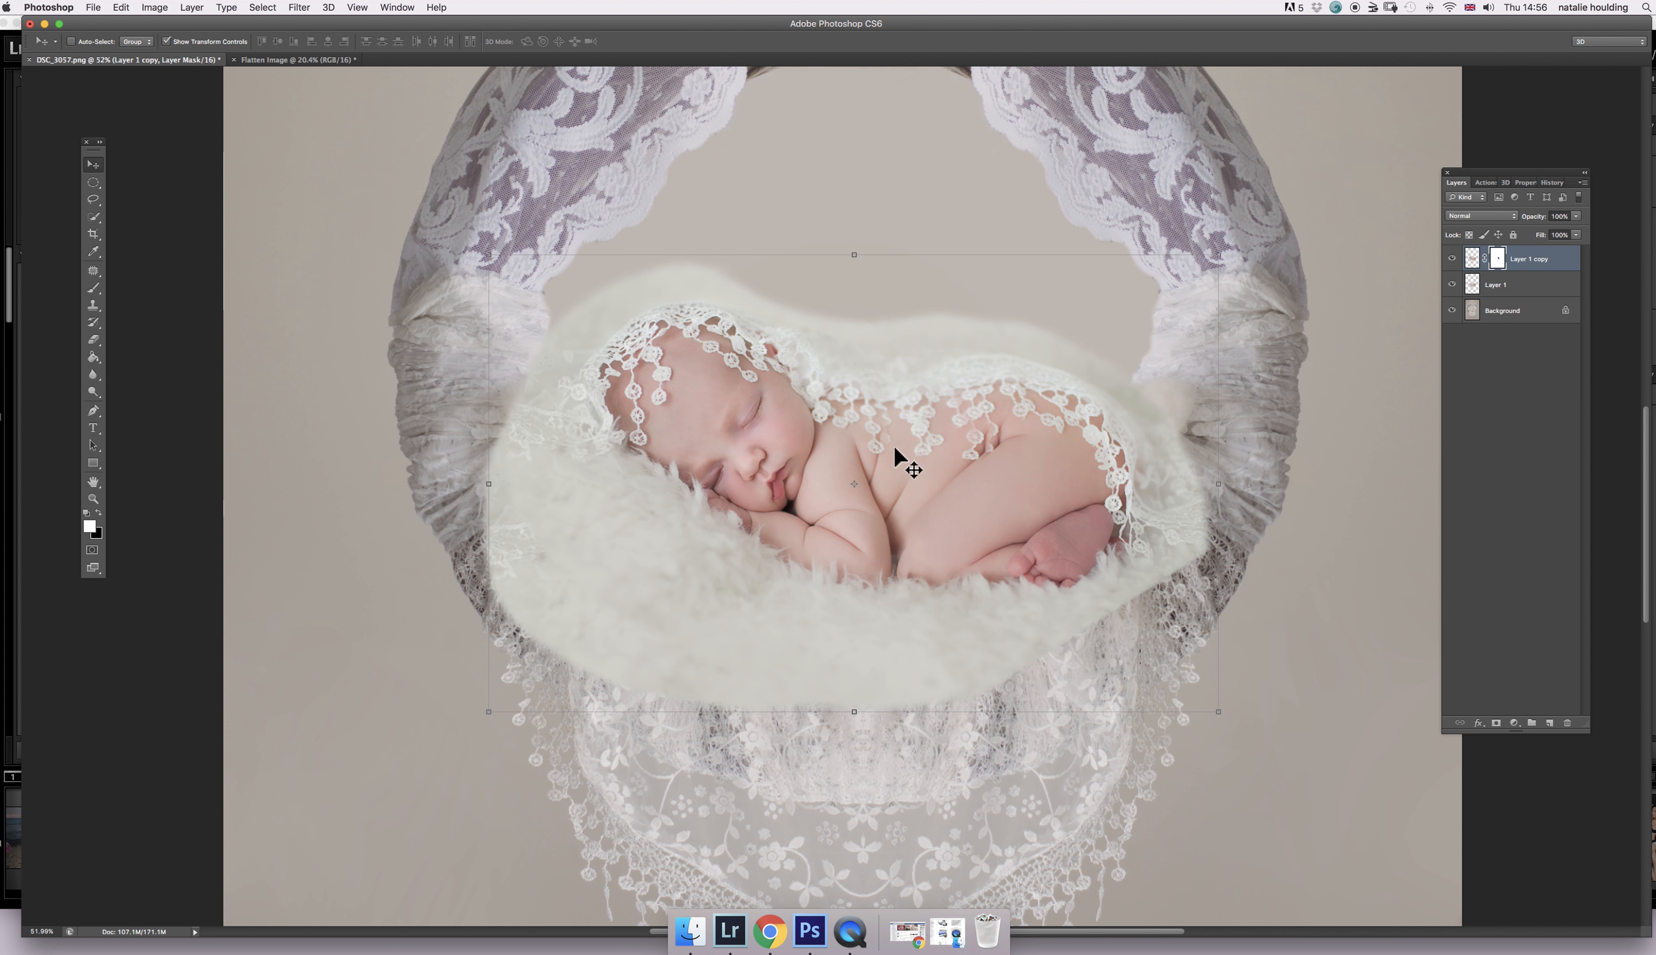
# - Nudge the masked baby copy slightly upward and brush its mask in white and black around the lace on the baby's back
pyautogui.moveTo(820, 484); pyautogui.dragTo(821, 469)
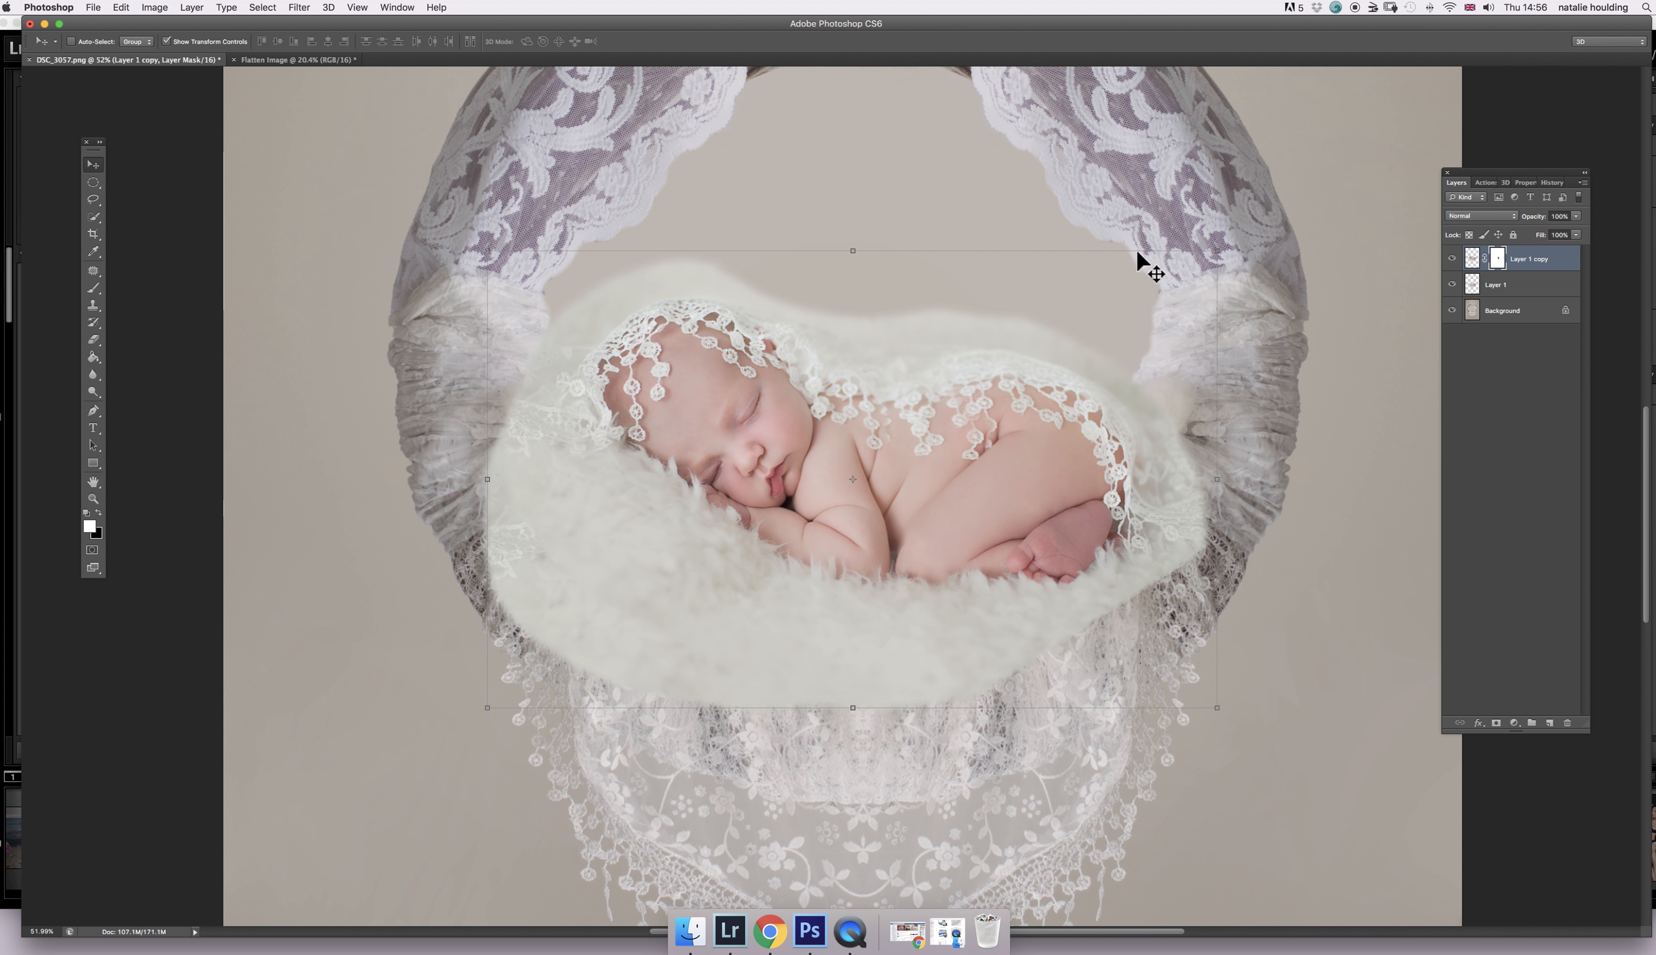
pyautogui.click(97, 290)
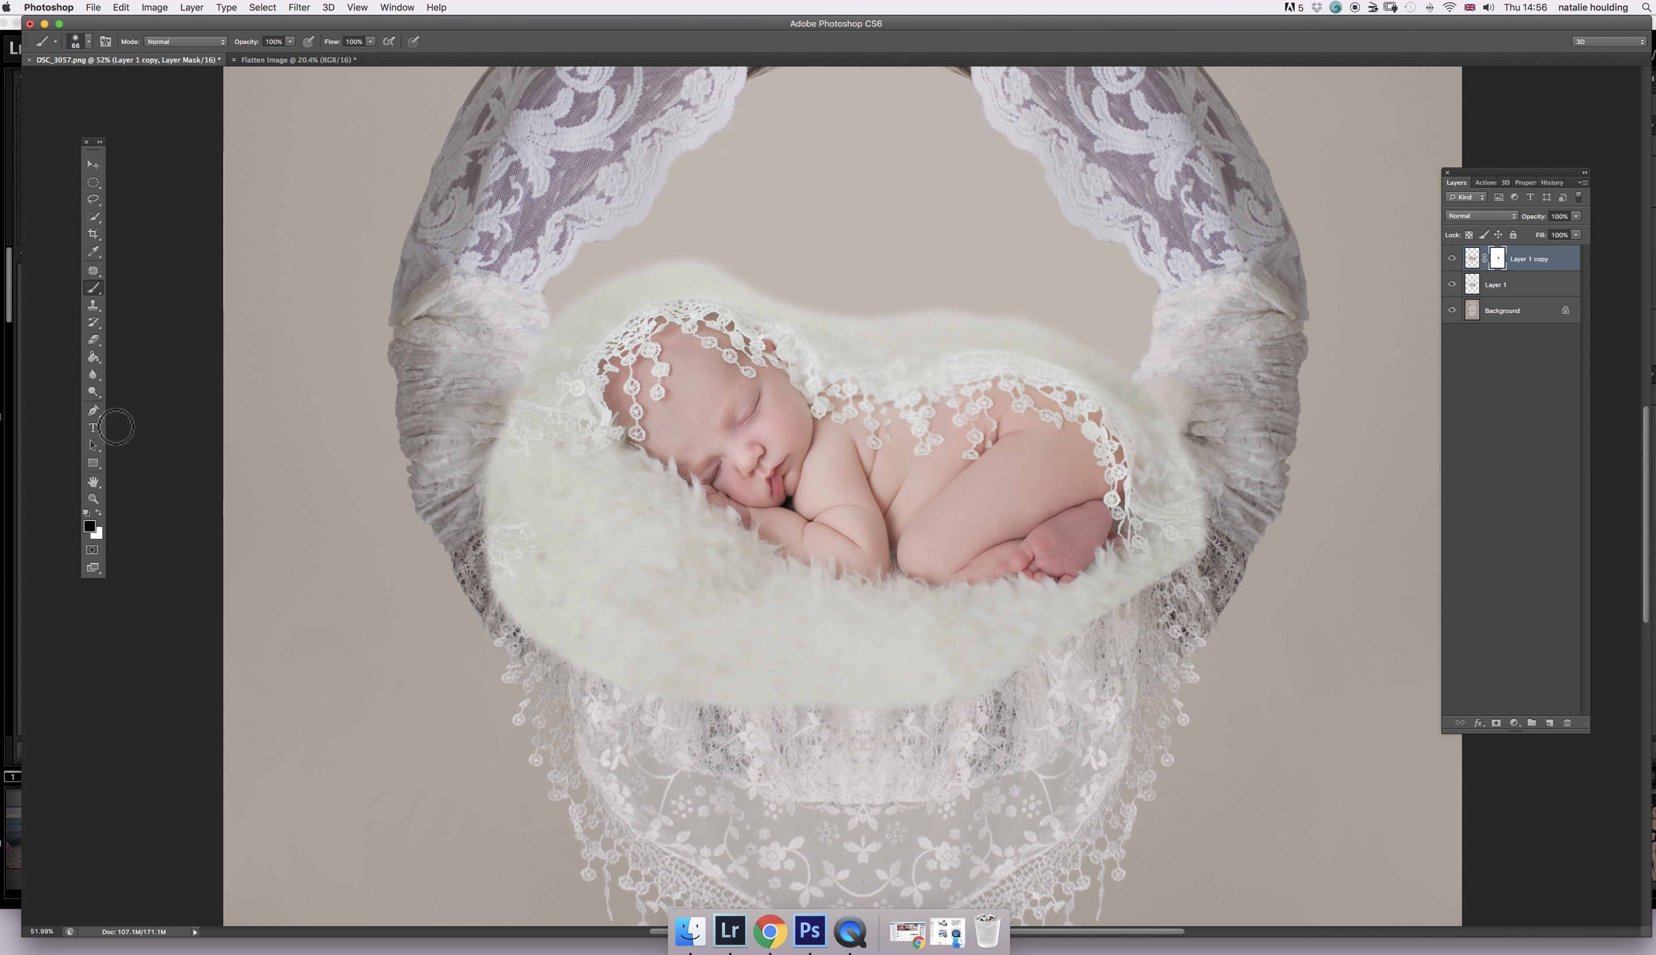
pyautogui.click(99, 513)
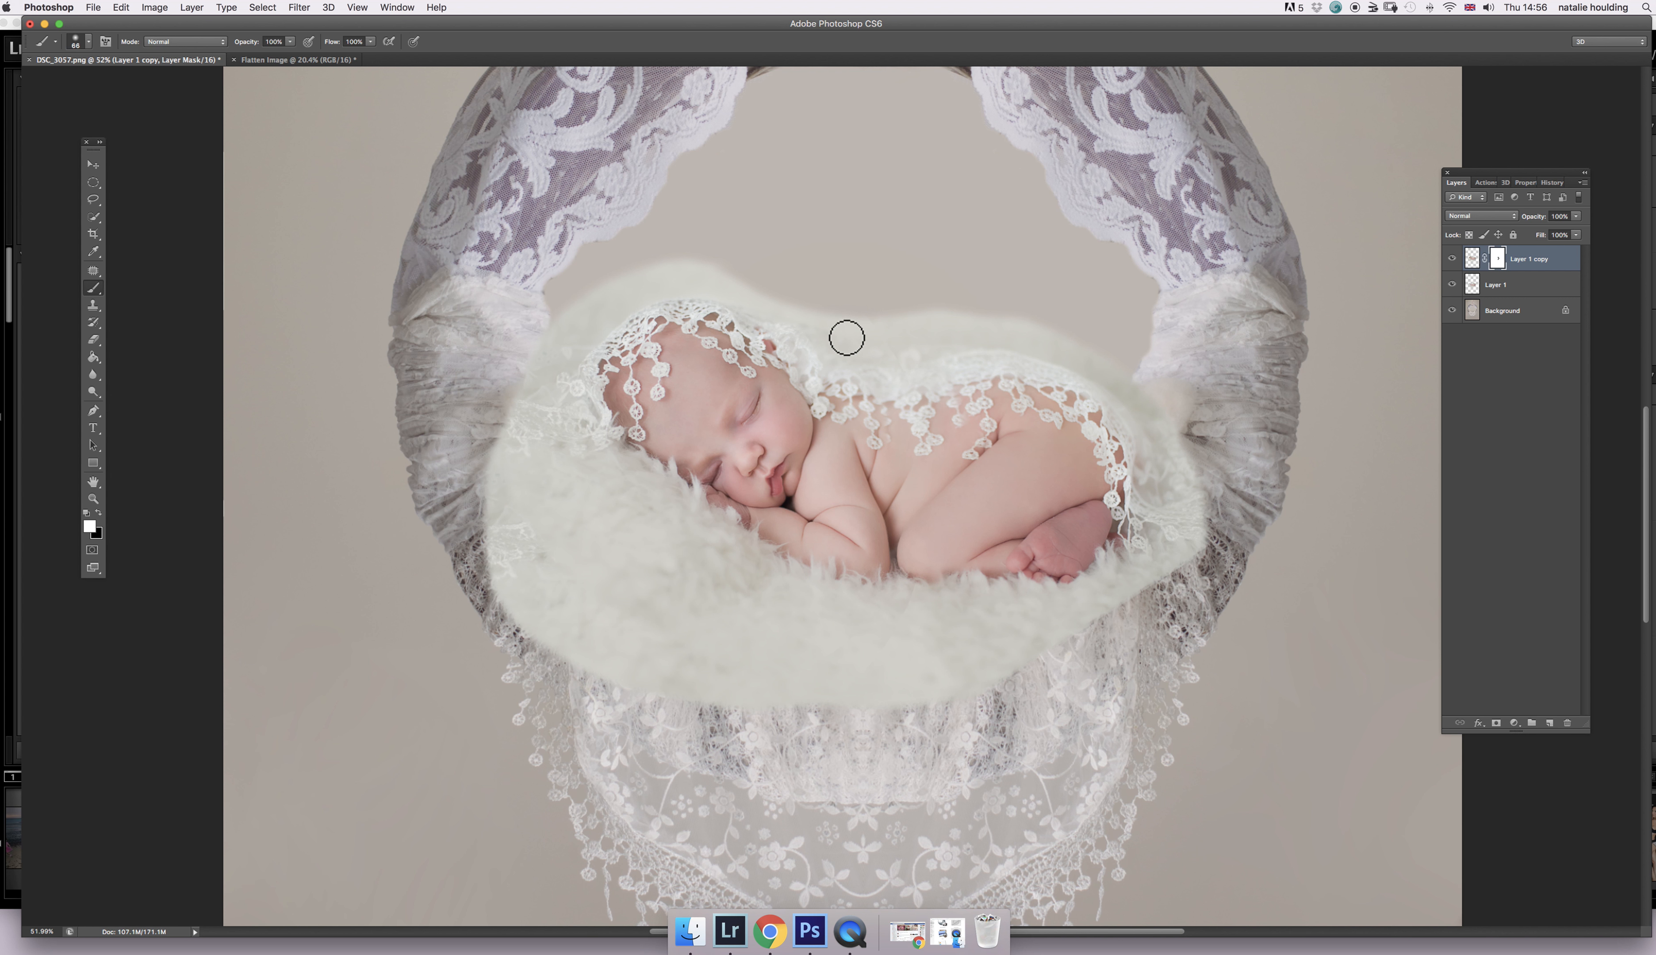
pyautogui.moveTo(785, 334)
pyautogui.mouseDown()
pyautogui.moveTo(826, 379)
pyautogui.moveTo(875, 369)
pyautogui.mouseUp()
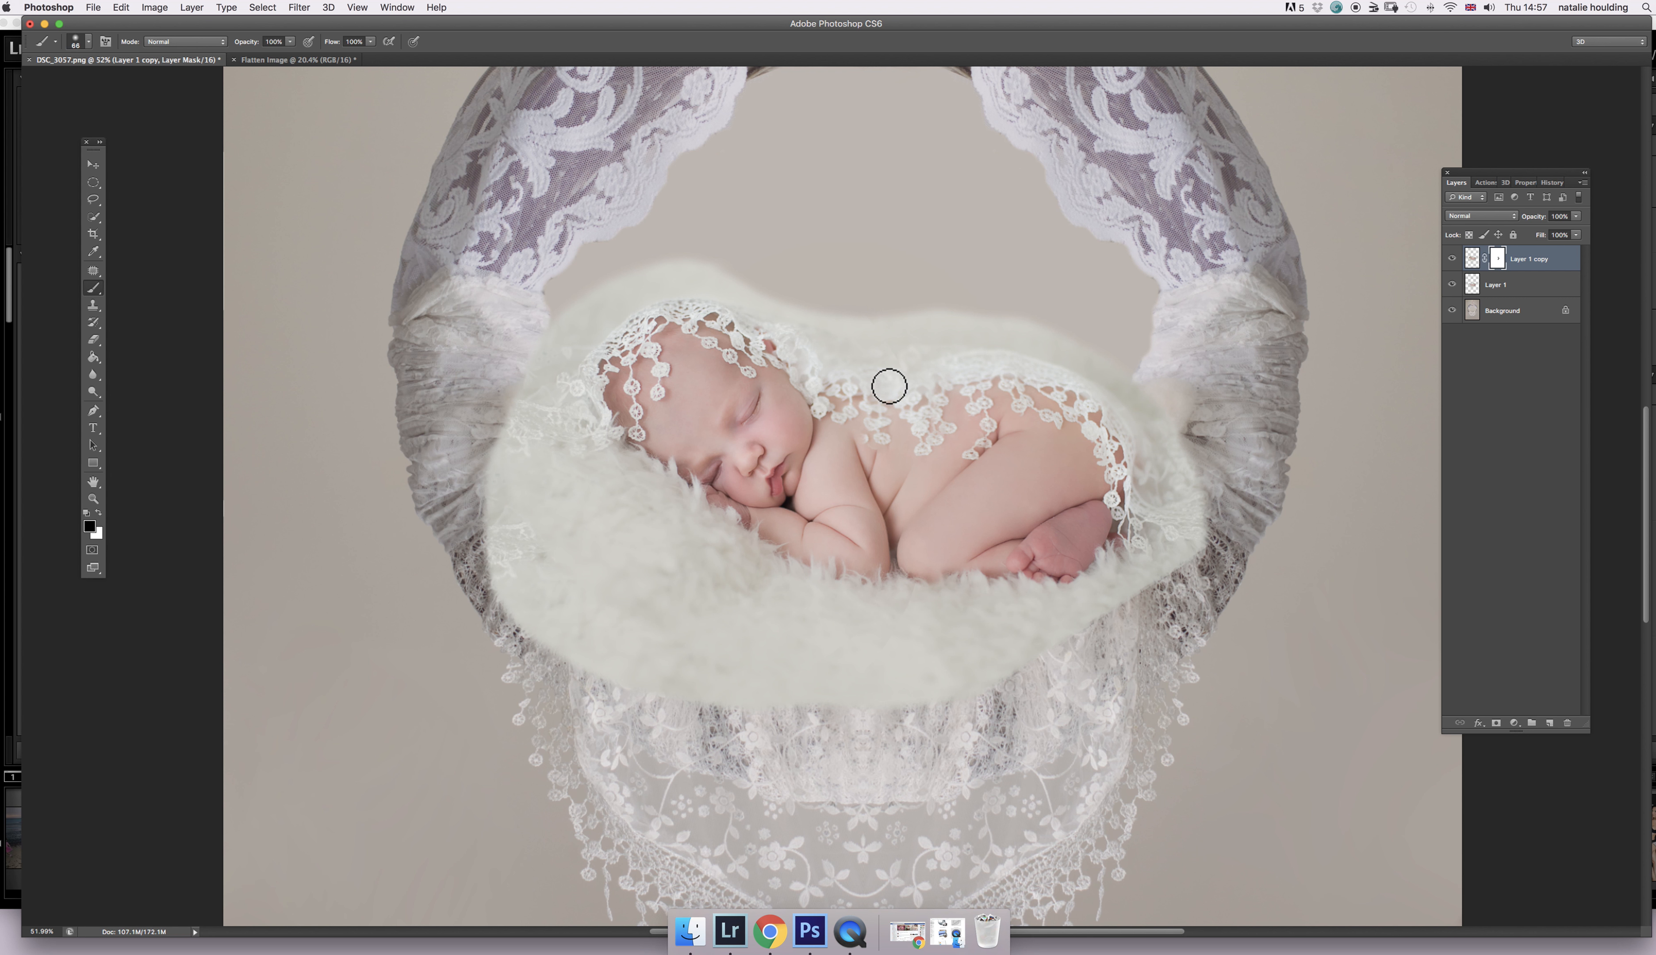
pyautogui.click(98, 513)
pyautogui.moveTo(868, 448); pyautogui.dragTo(889, 445)
pyautogui.click(99, 513)
# - Reduce the brush size and swap the painting colour for finer masking of the lace on the baby's back
pyautogui.rightClick(937, 400)
pyautogui.moveTo(991, 426); pyautogui.dragTo(972, 426)
pyautogui.press('Tab')
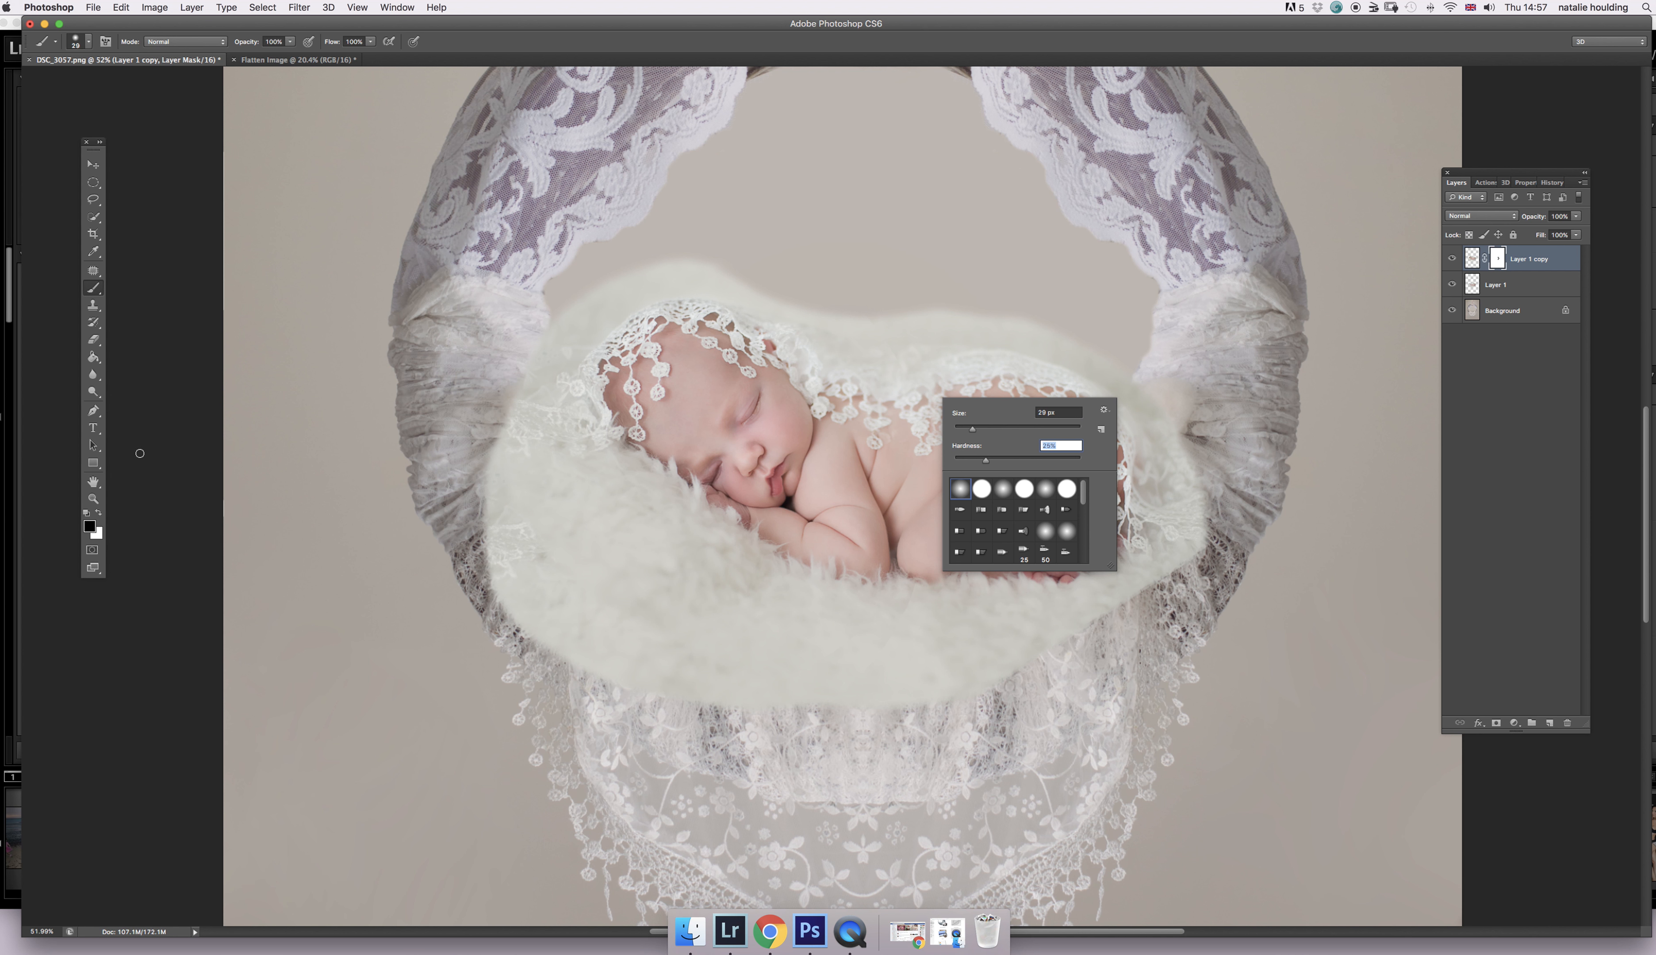
pyautogui.click(98, 512)
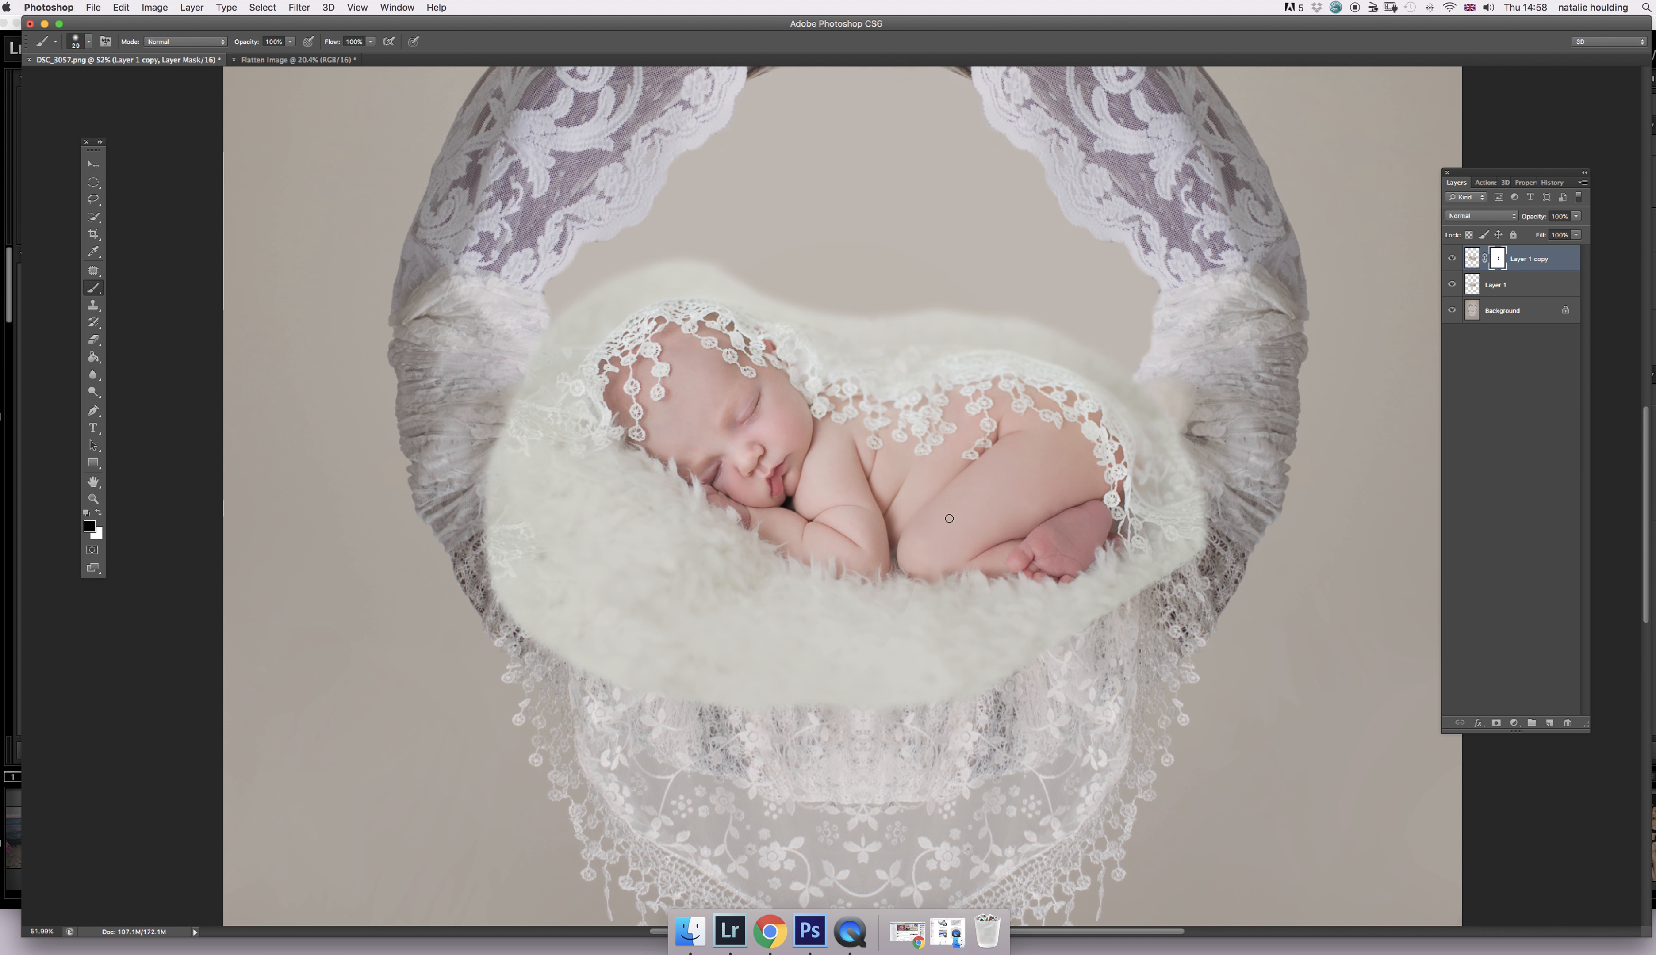
# - Merge the masked baby copy with Layer 1, and toggle the merged layer's visibility to check it against the wreath
pyautogui.press('v')
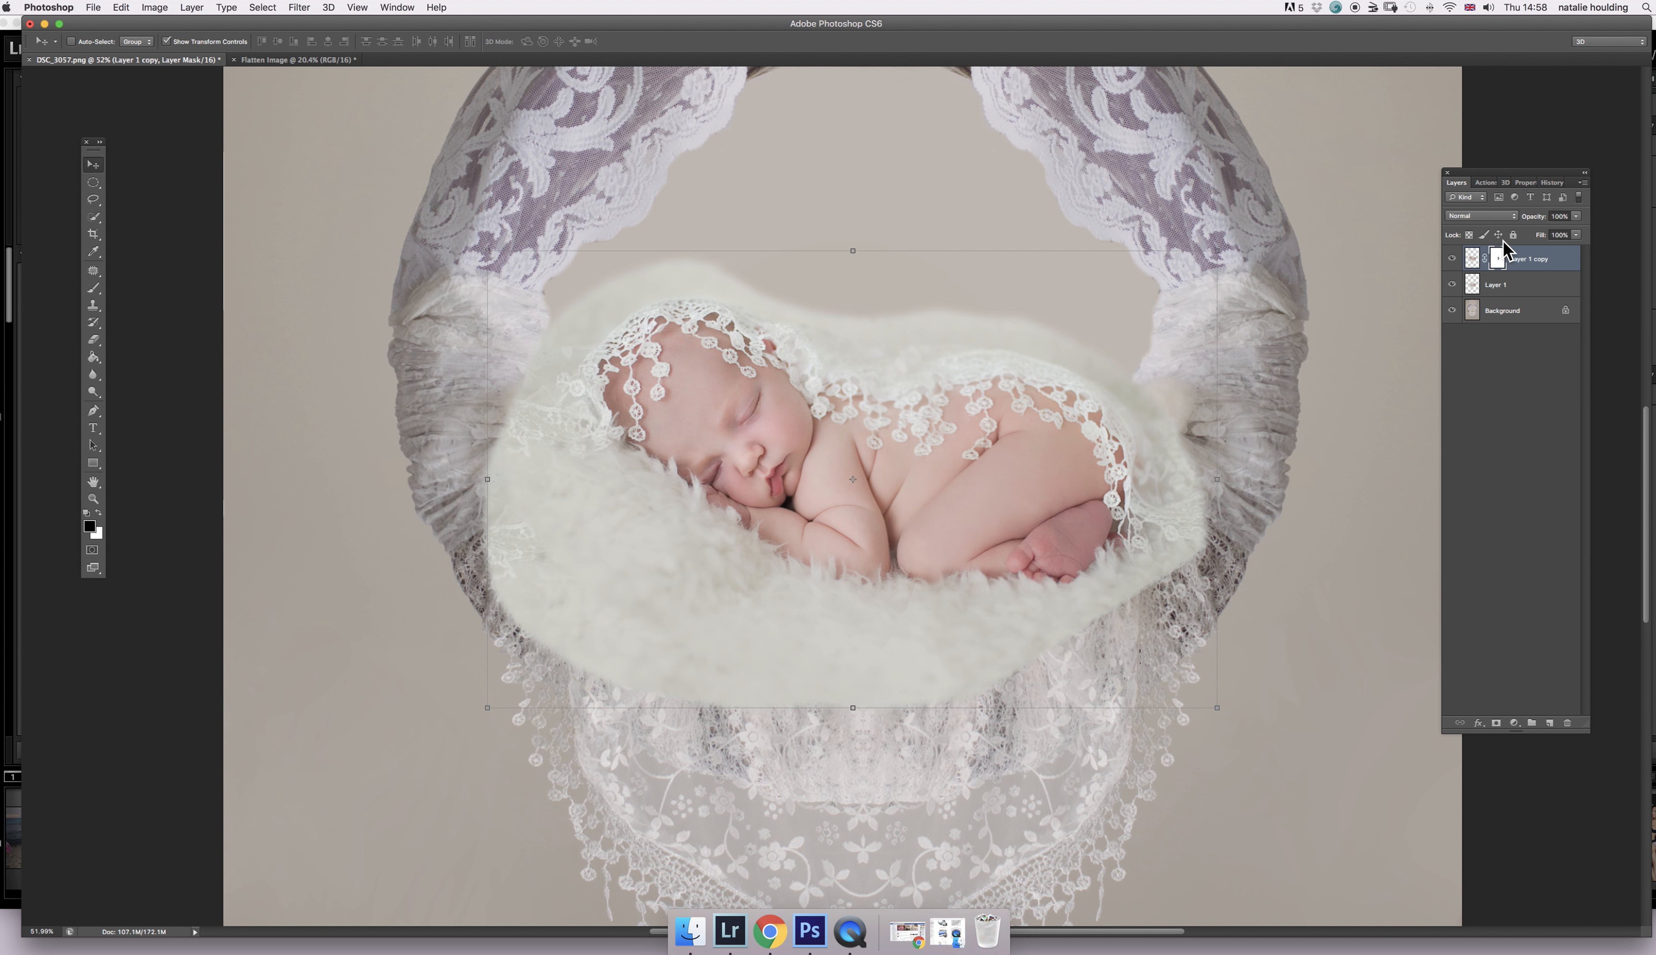
pyautogui.click(1537, 286)
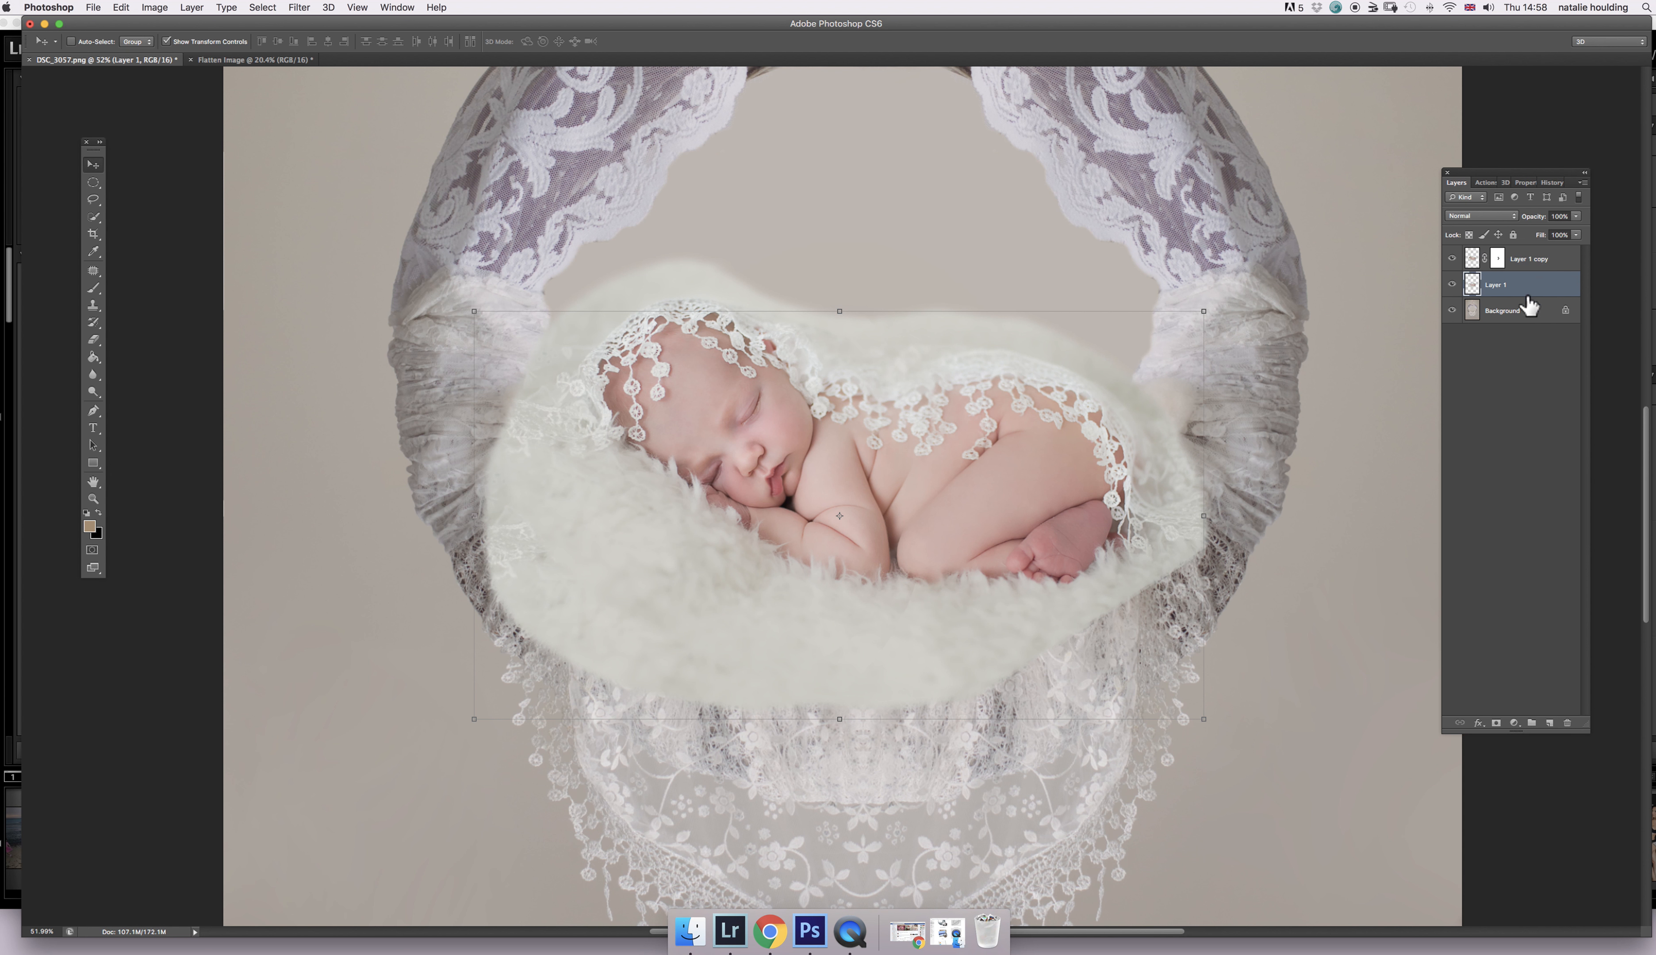
pyautogui.click(1542, 263)
pyautogui.click(1542, 284)
pyautogui.keyDown('shift'); pyautogui.click(1542, 263); pyautogui.keyUp('shift')
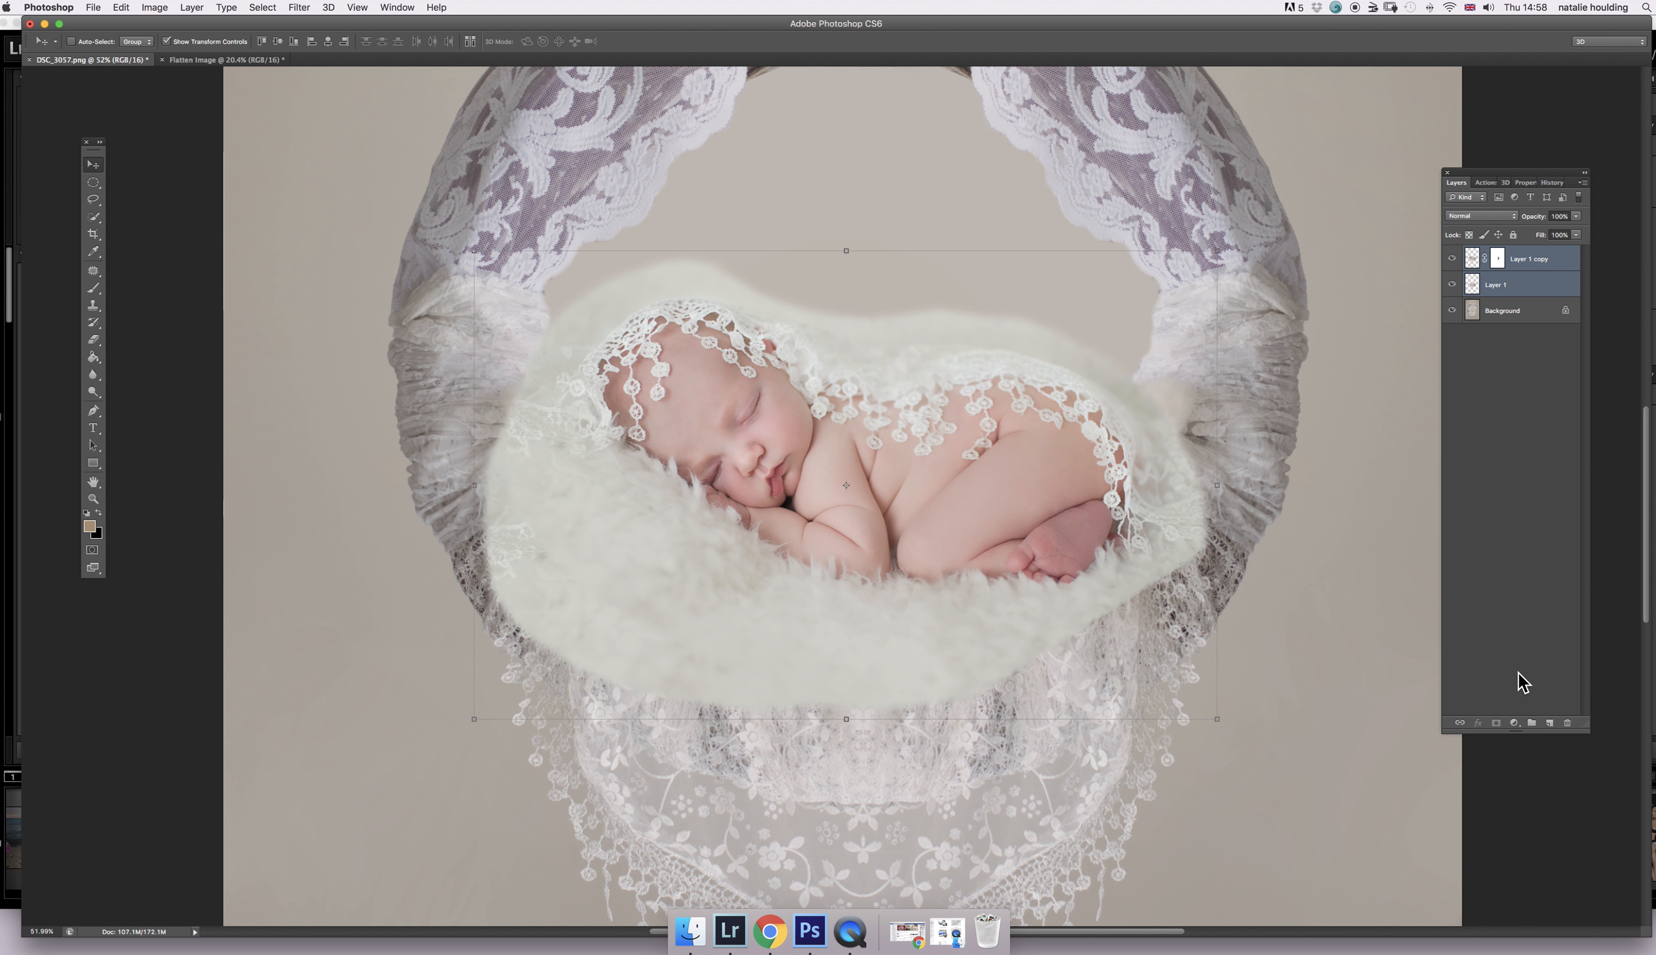
pyautogui.rightClick(1531, 296)
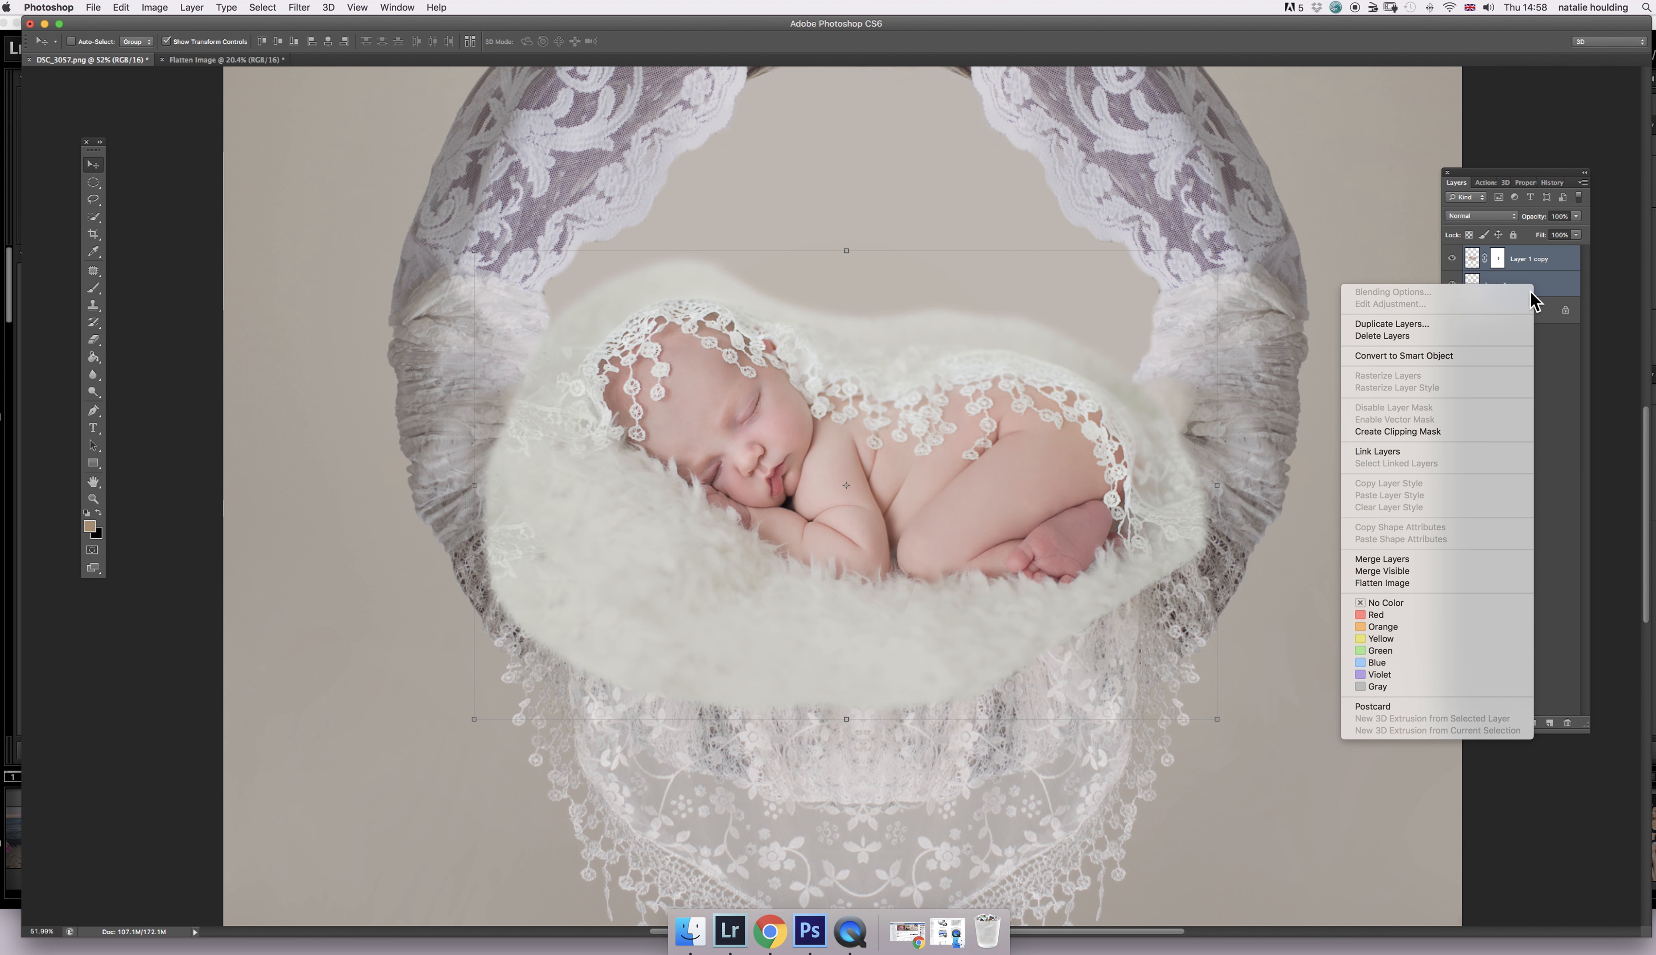
pyautogui.click(1411, 560)
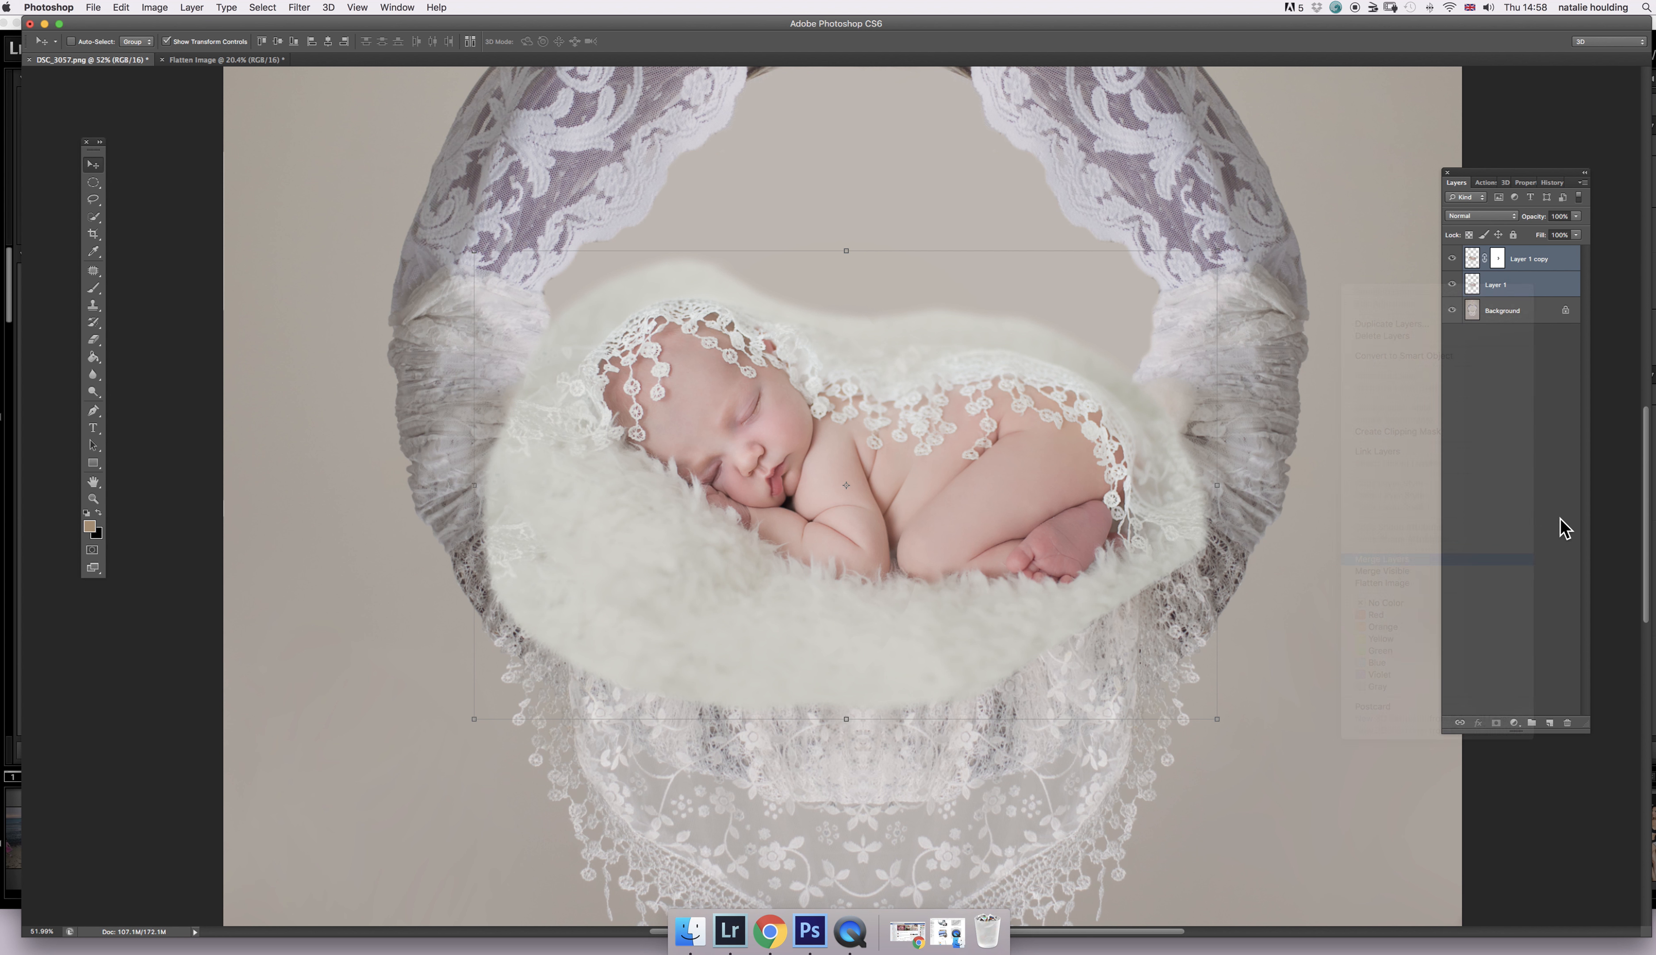
pyautogui.click(1452, 261)
pyautogui.click(1452, 261)
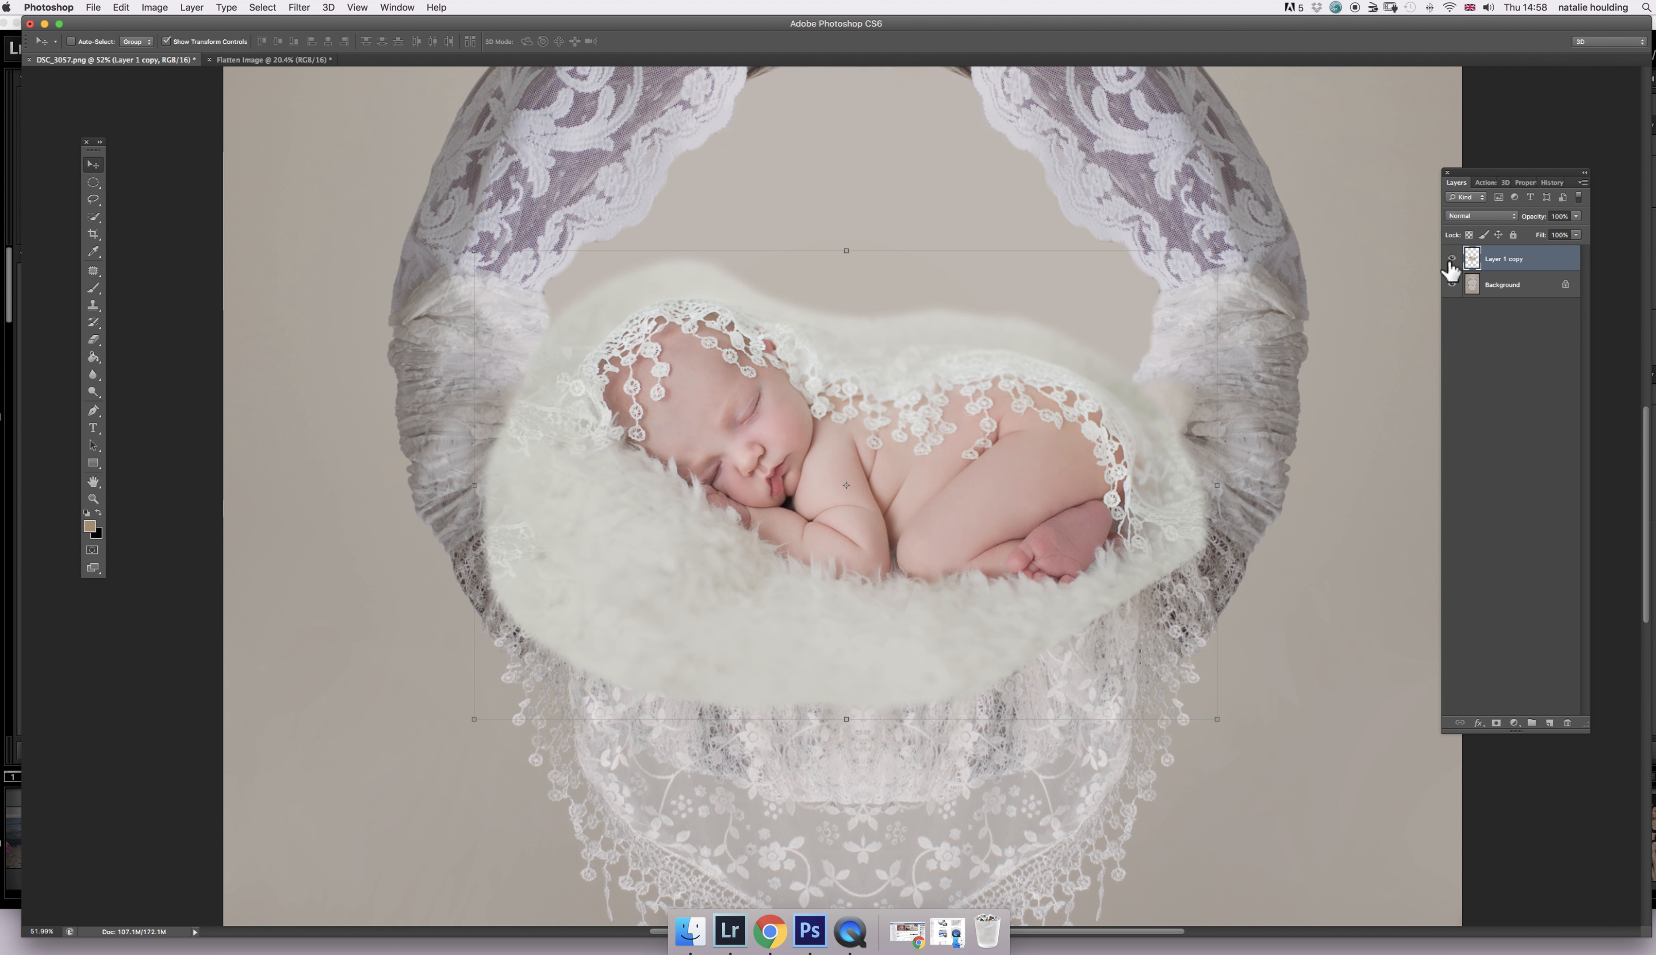
# - Rotate the merged baby layer slightly counter-clockwise, seat it lower in the wreath, and set its opacity to 100%
pyautogui.moveTo(1022, 454); pyautogui.dragTo(1047, 492)
pyautogui.moveTo(1198, 735); pyautogui.dragTo(1220, 666)
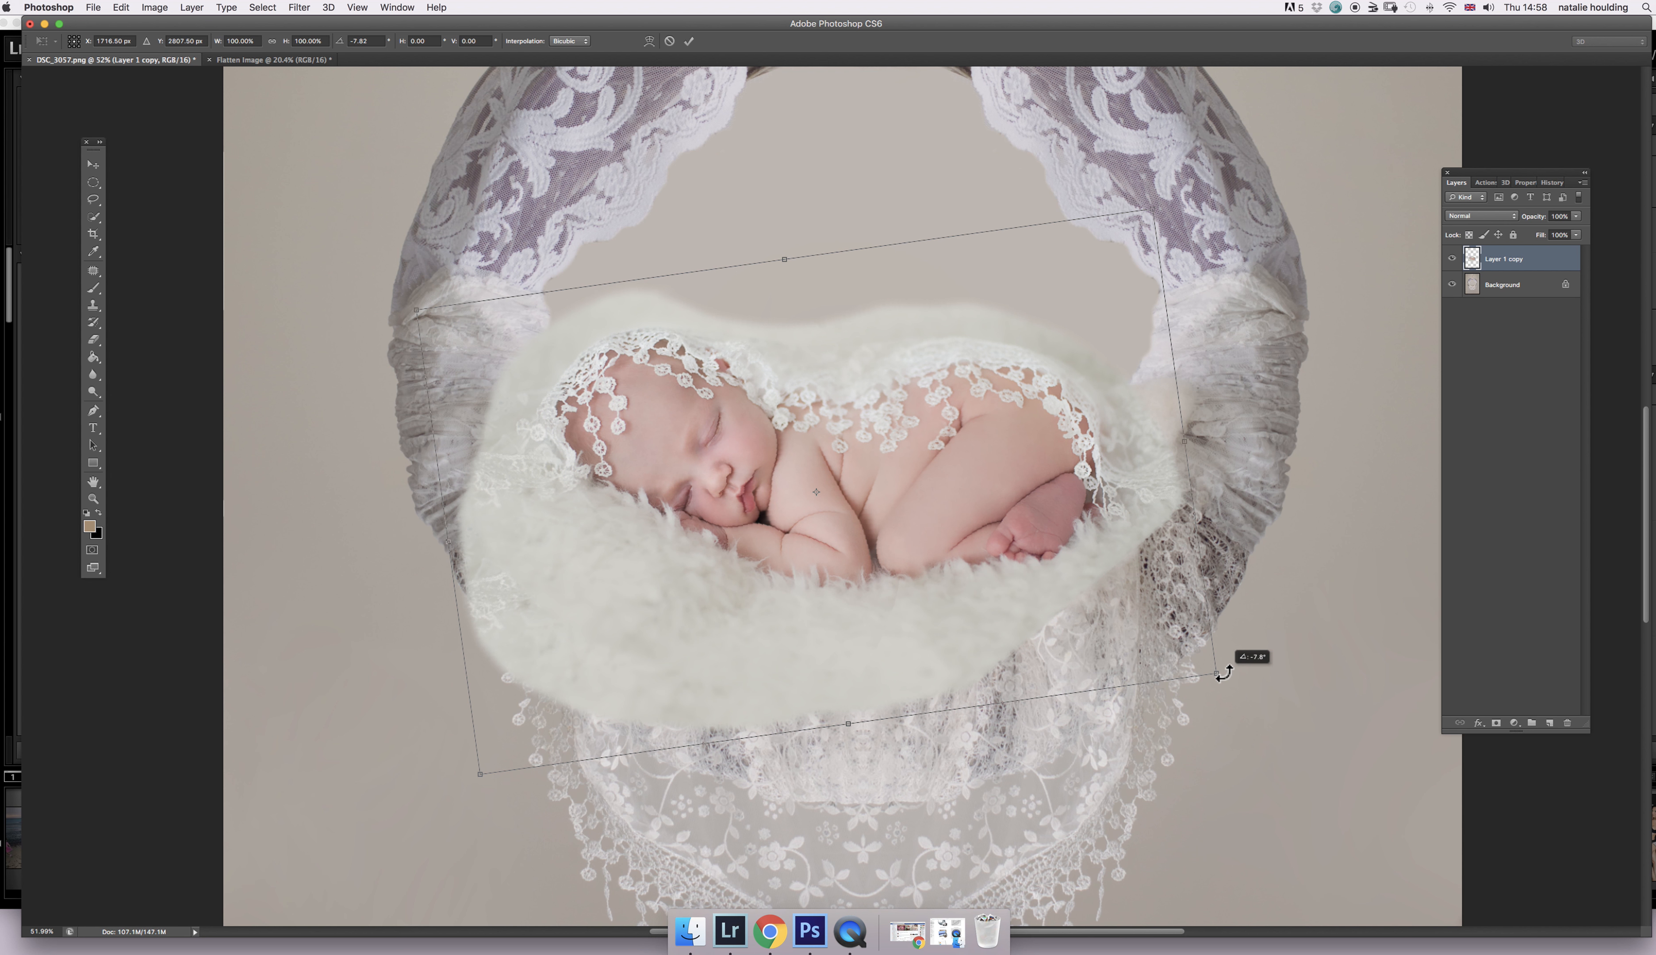
pyautogui.moveTo(1080, 573); pyautogui.dragTo(1091, 582)
pyautogui.moveTo(1244, 694); pyautogui.dragTo(1243, 702)
pyautogui.moveTo(1091, 587); pyautogui.dragTo(1106, 610)
pyautogui.click(689, 41)
pyautogui.click(1578, 232)
pyautogui.moveTo(1551, 227)
pyautogui.mouseDown()
pyautogui.moveTo(1528, 228)
pyautogui.moveTo(1604, 229)
pyautogui.moveTo(1581, 230)
pyautogui.mouseUp()
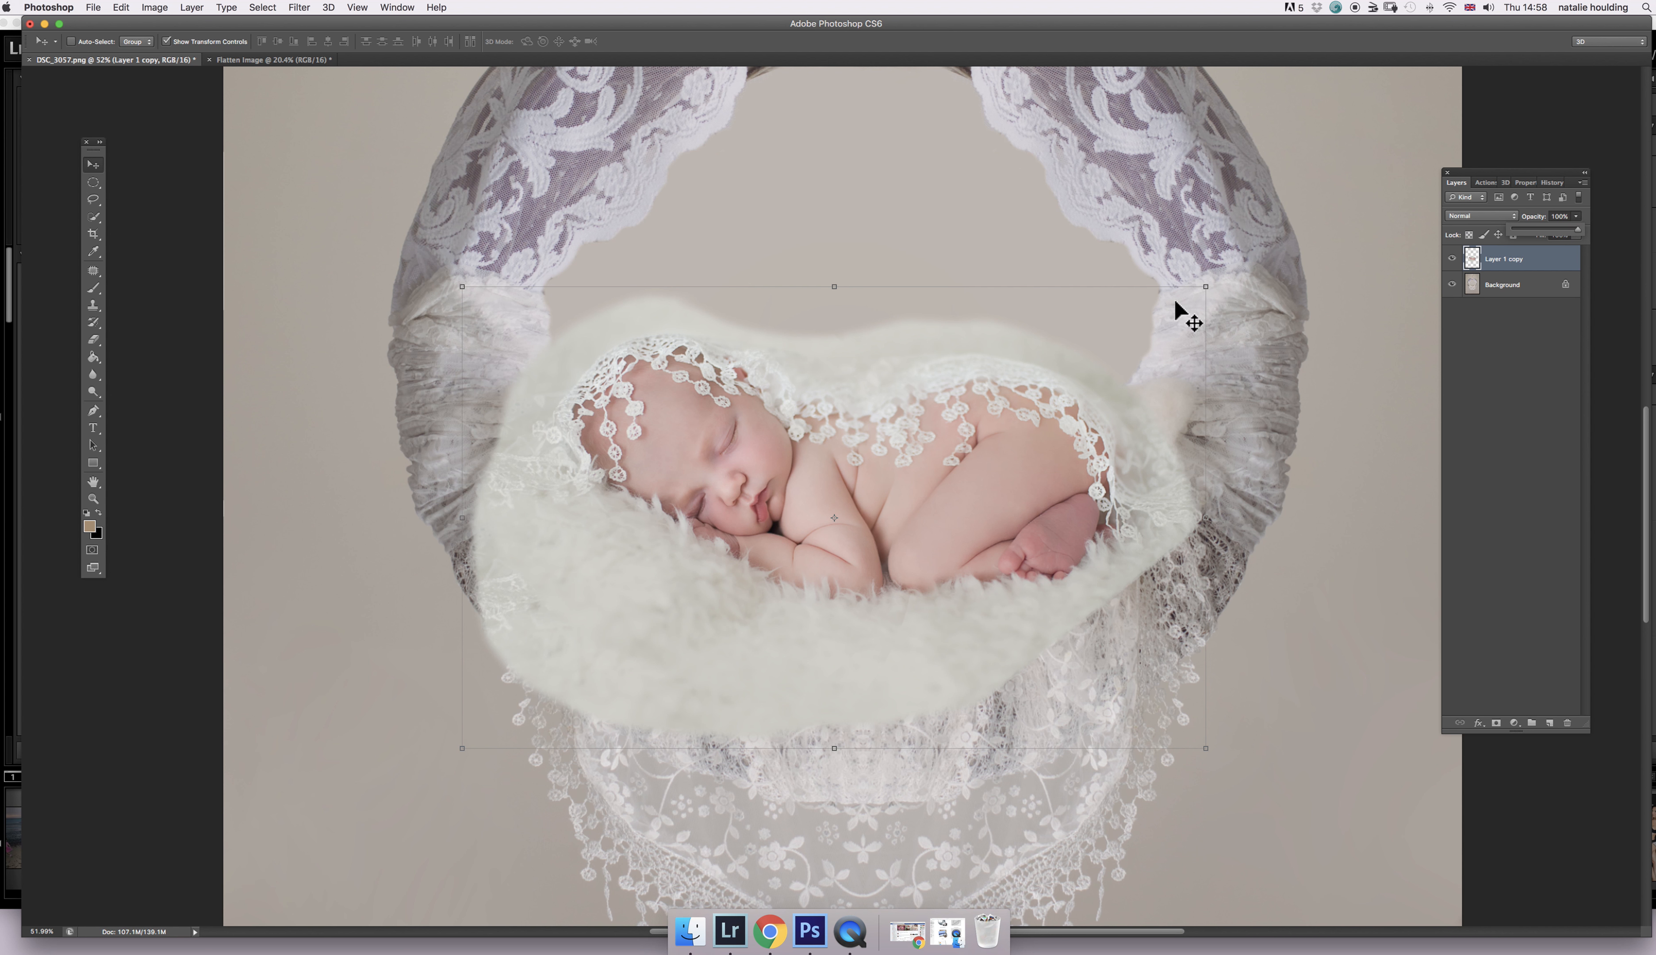
# - Add a layer mask to Layer 1 copy and paint out the surplus fur below and beside the baby with a soft black brush
pyautogui.click(1496, 723)
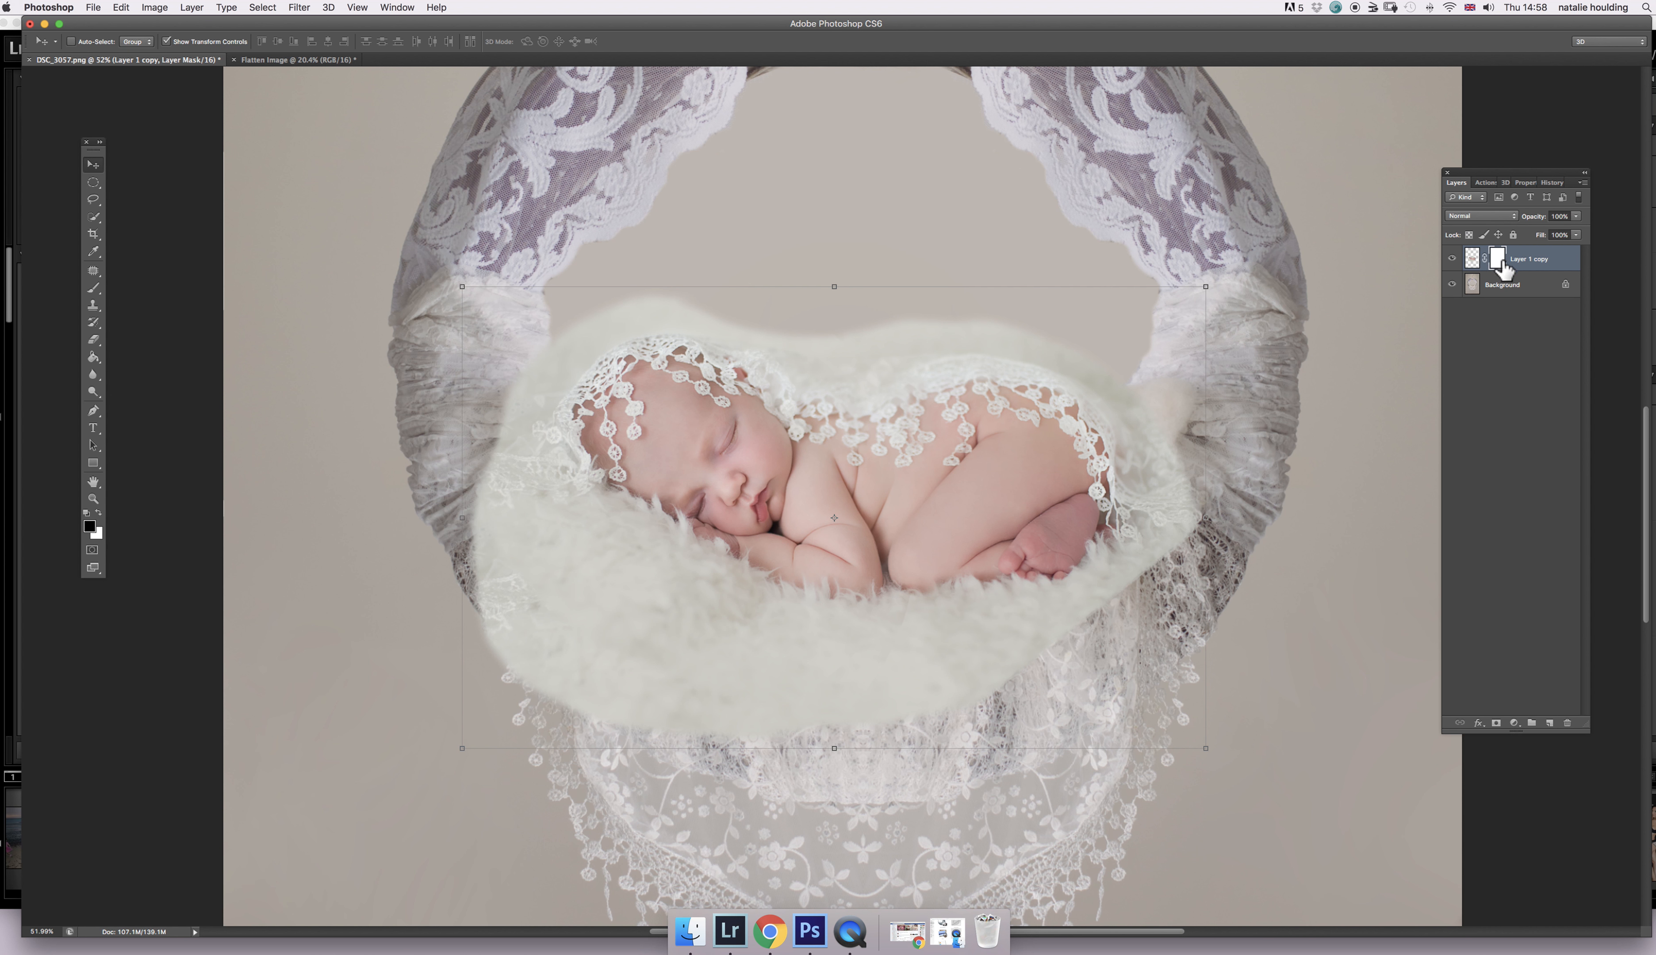
pyautogui.click(93, 289)
pyautogui.rightClick(908, 182)
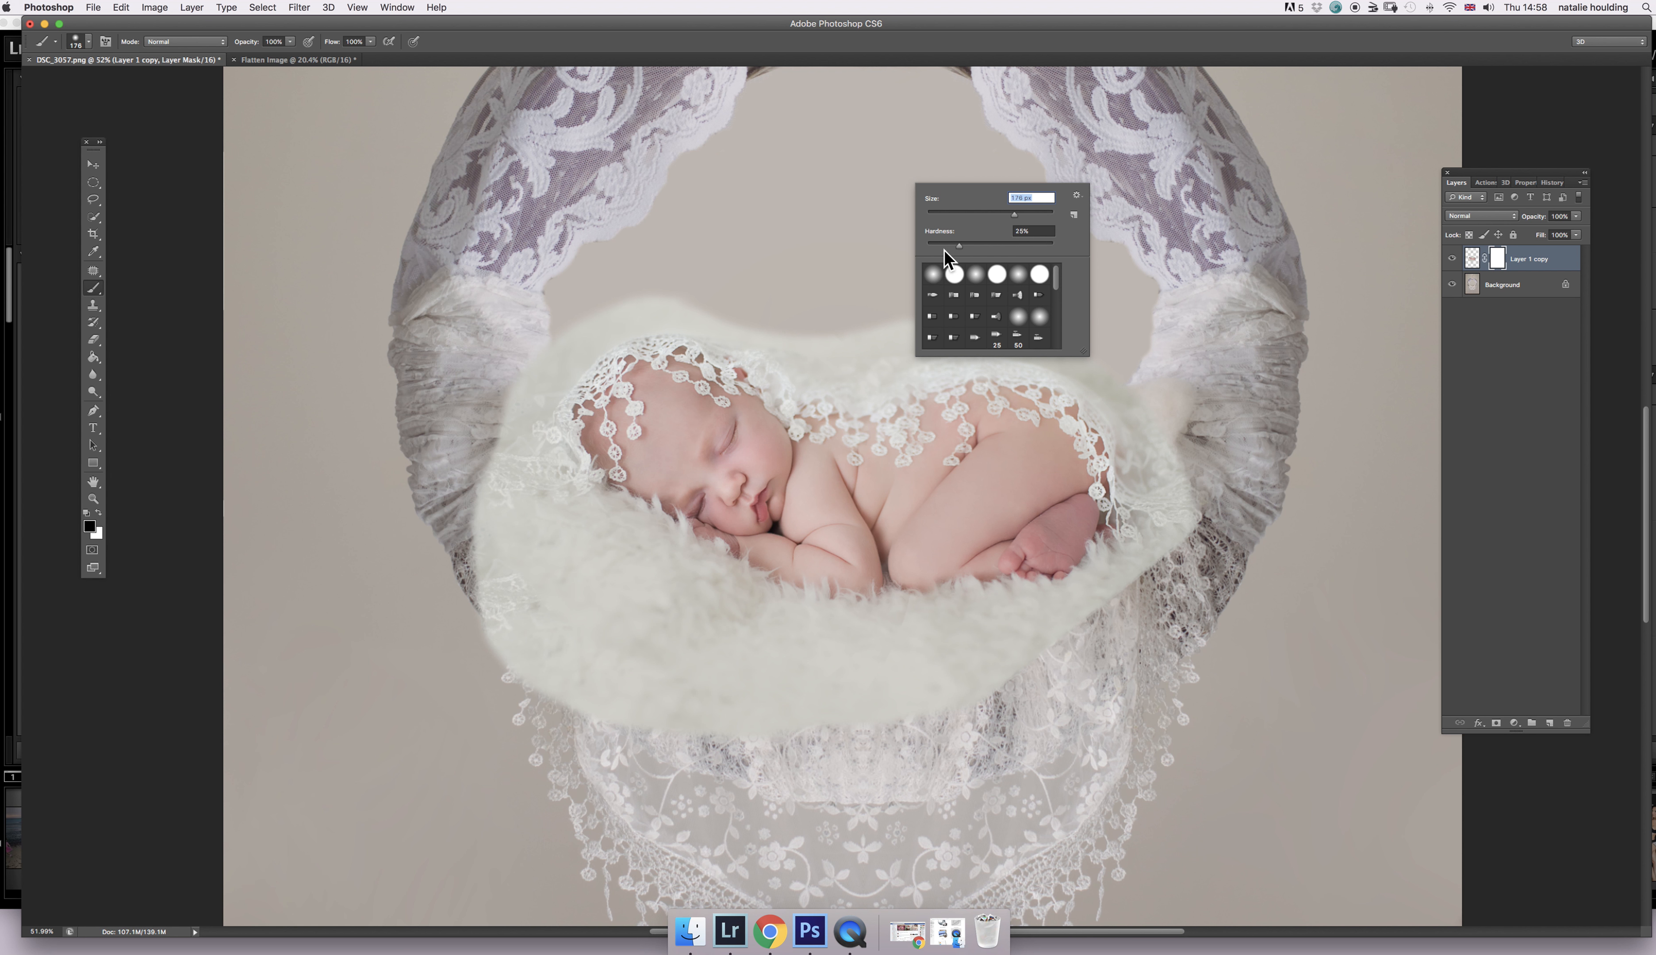
pyautogui.moveTo(958, 245); pyautogui.dragTo(909, 248)
pyautogui.moveTo(492, 452)
pyautogui.mouseDown()
pyautogui.moveTo(494, 669)
pyautogui.moveTo(565, 714)
pyautogui.moveTo(640, 665)
pyautogui.moveTo(671, 693)
pyautogui.mouseUp()
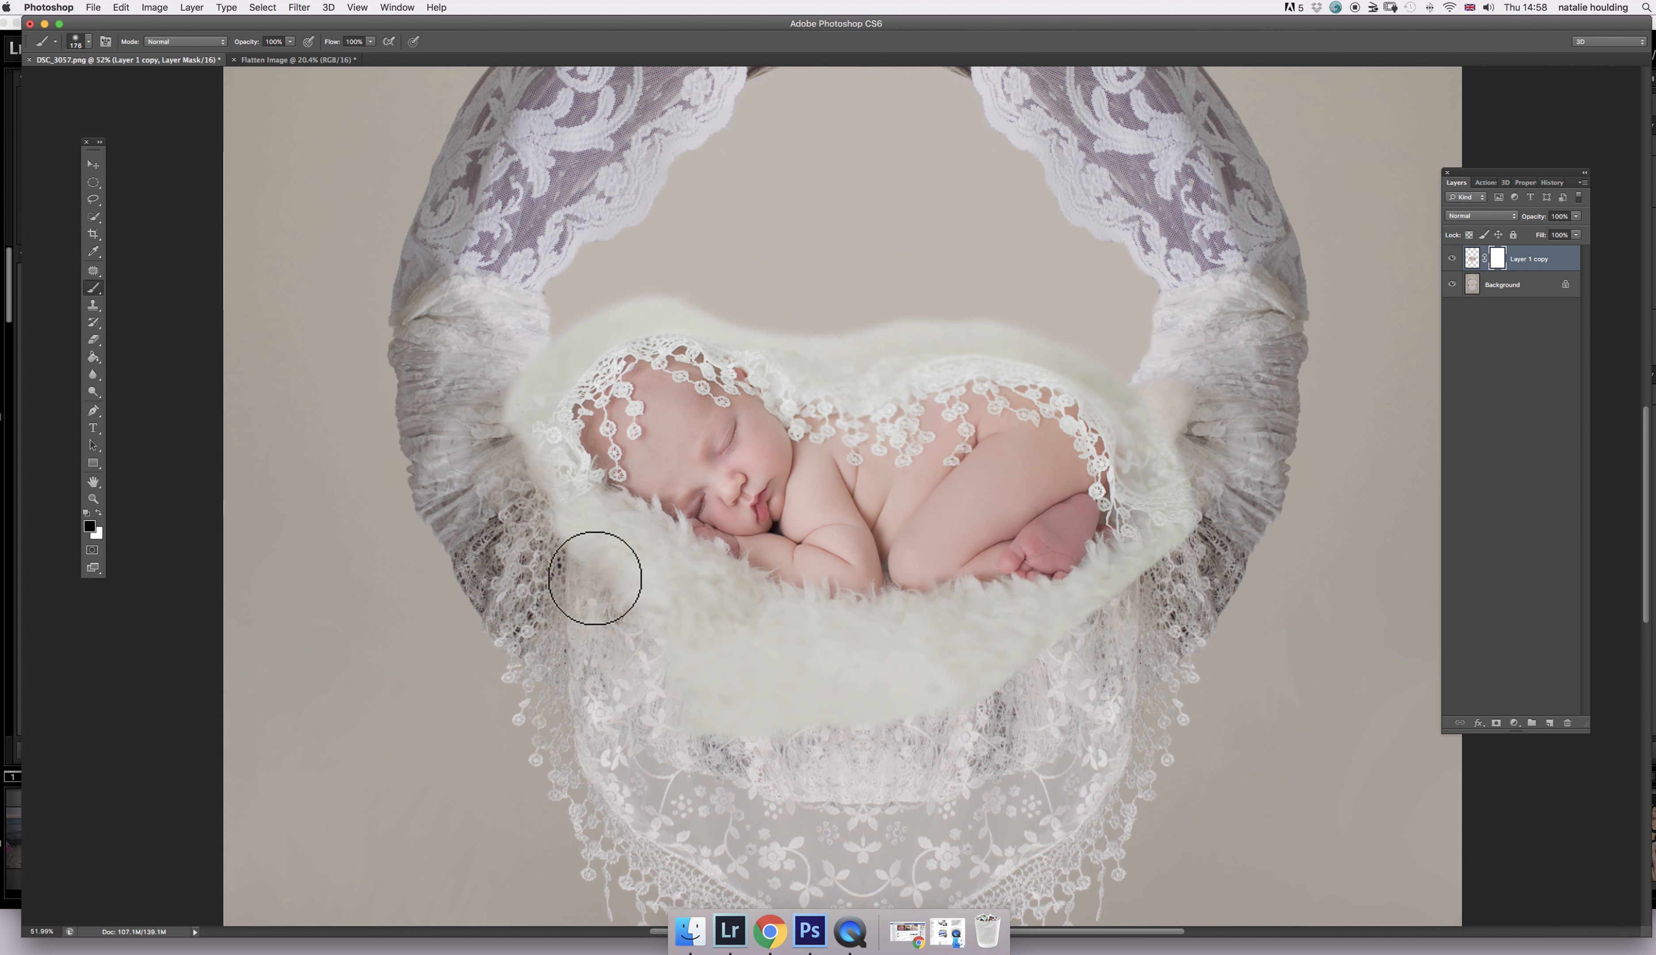
pyautogui.moveTo(477, 532)
pyautogui.mouseDown()
pyautogui.moveTo(652, 634)
pyautogui.moveTo(669, 739)
pyautogui.moveTo(797, 777)
pyautogui.moveTo(850, 693)
pyautogui.moveTo(888, 711)
pyautogui.moveTo(890, 678)
pyautogui.moveTo(1016, 691)
pyautogui.moveTo(1037, 636)
pyautogui.moveTo(1071, 643)
pyautogui.moveTo(1177, 523)
pyautogui.moveTo(1182, 445)
pyautogui.mouseUp()
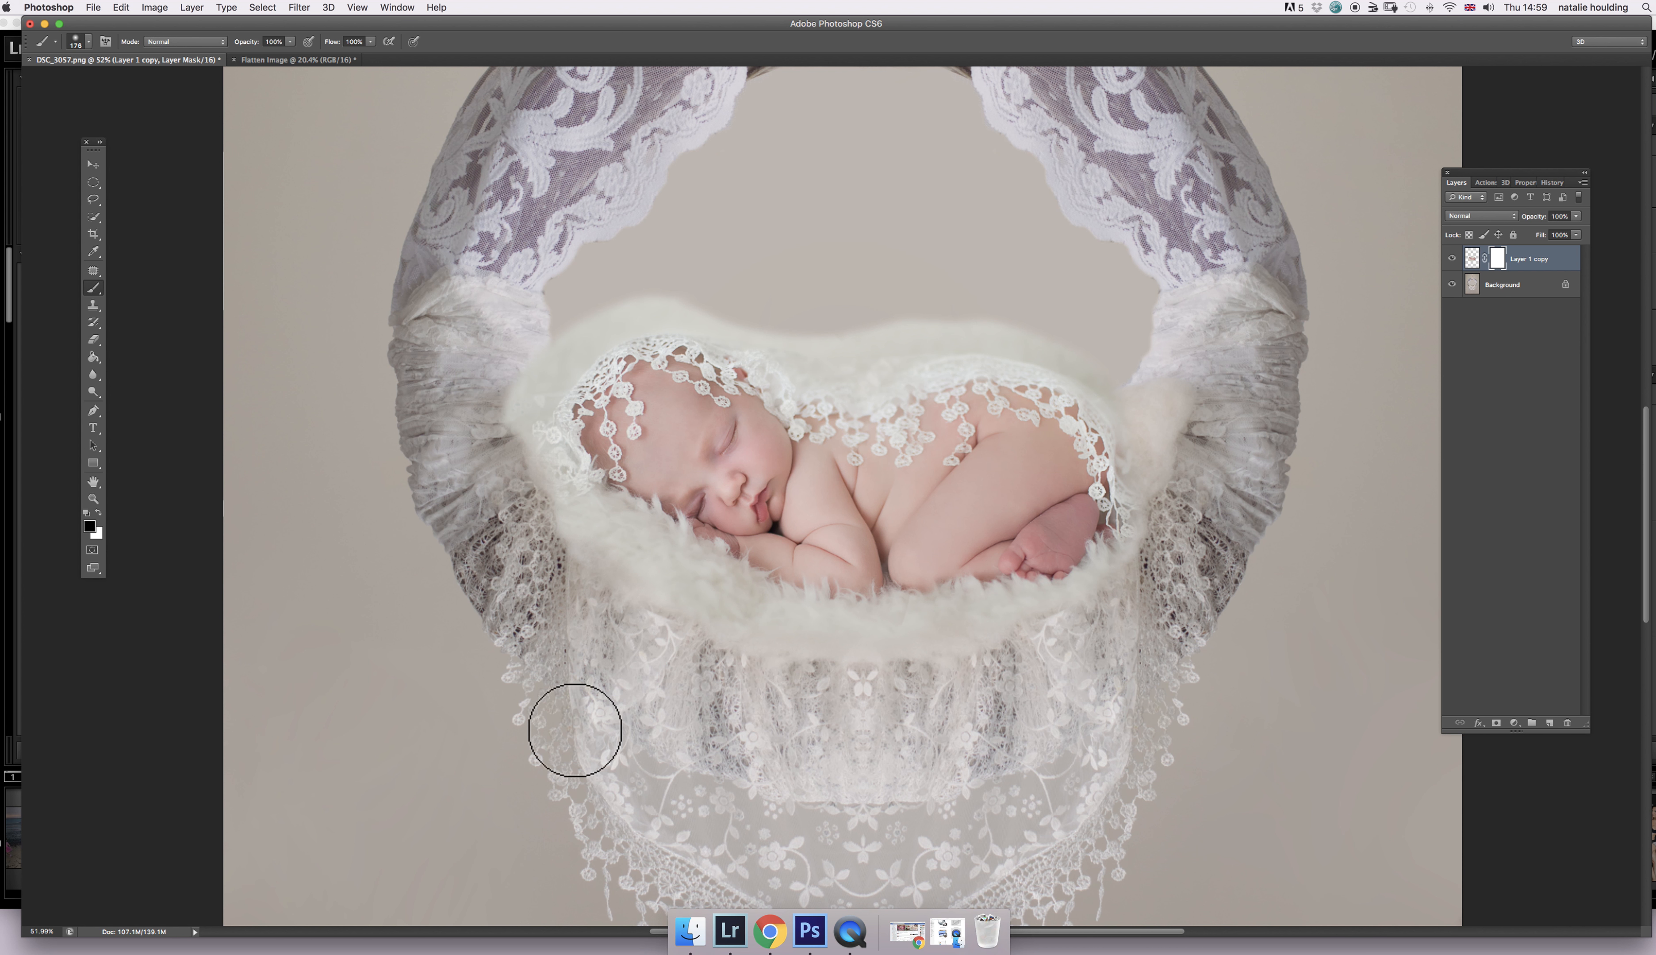
pyautogui.moveTo(641, 661); pyautogui.dragTo(495, 442)
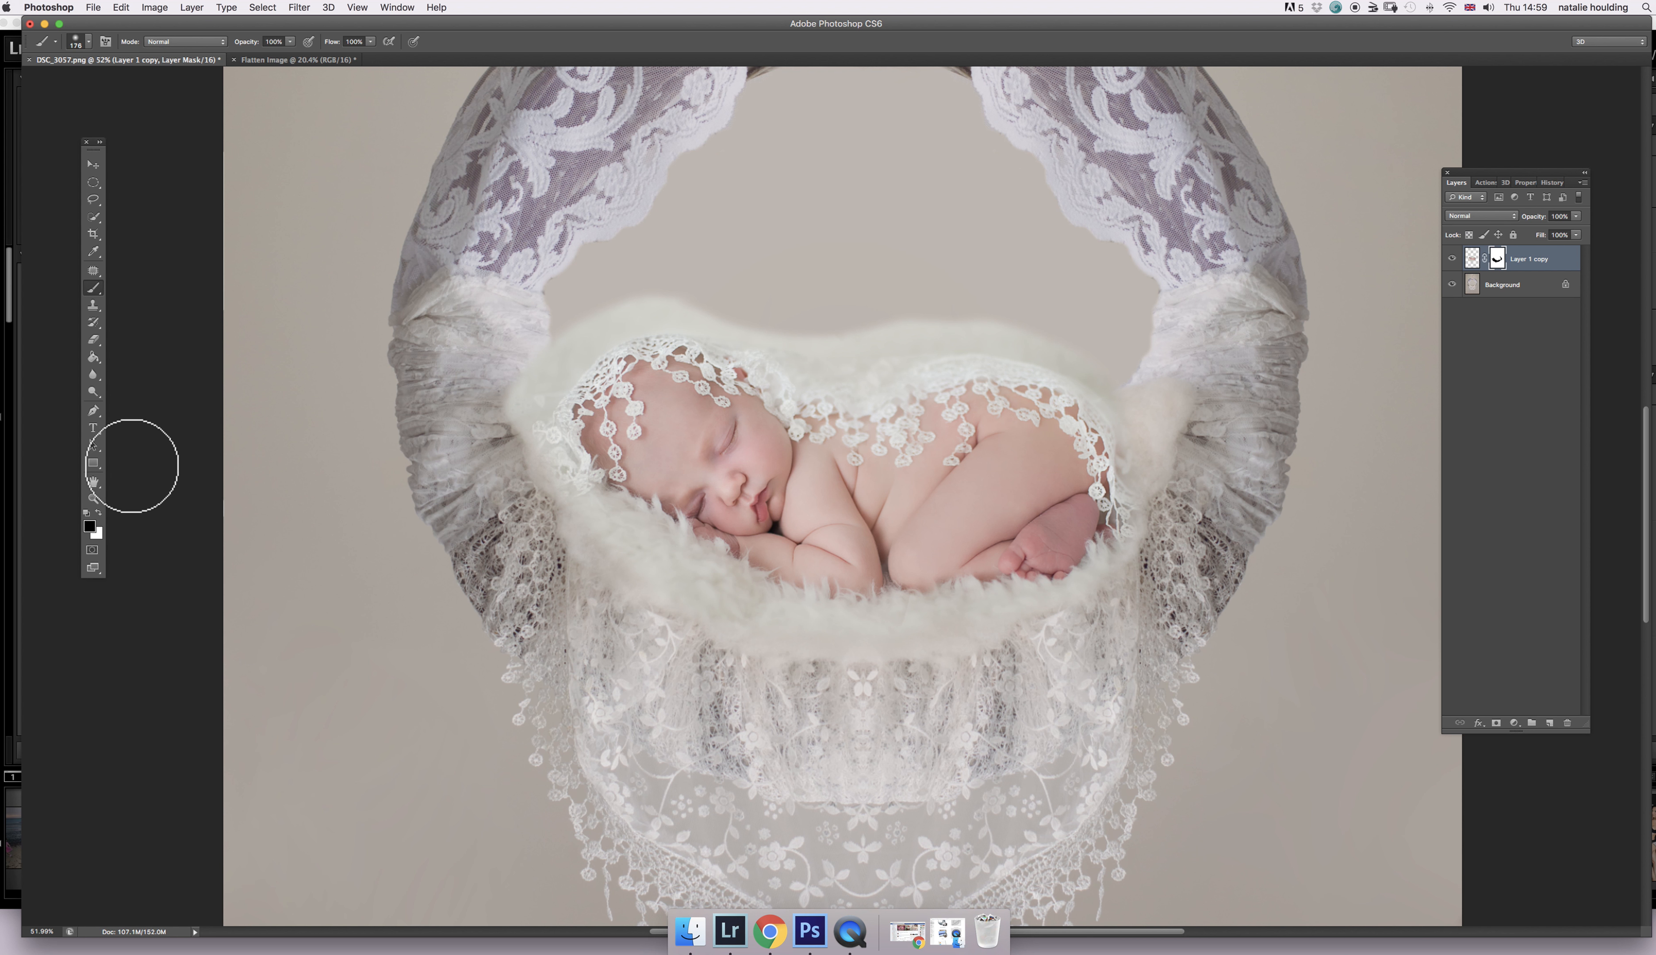
# - With a smaller, harder black brush, mask out the fur above the baby's back and around the head
pyautogui.click(97, 512)
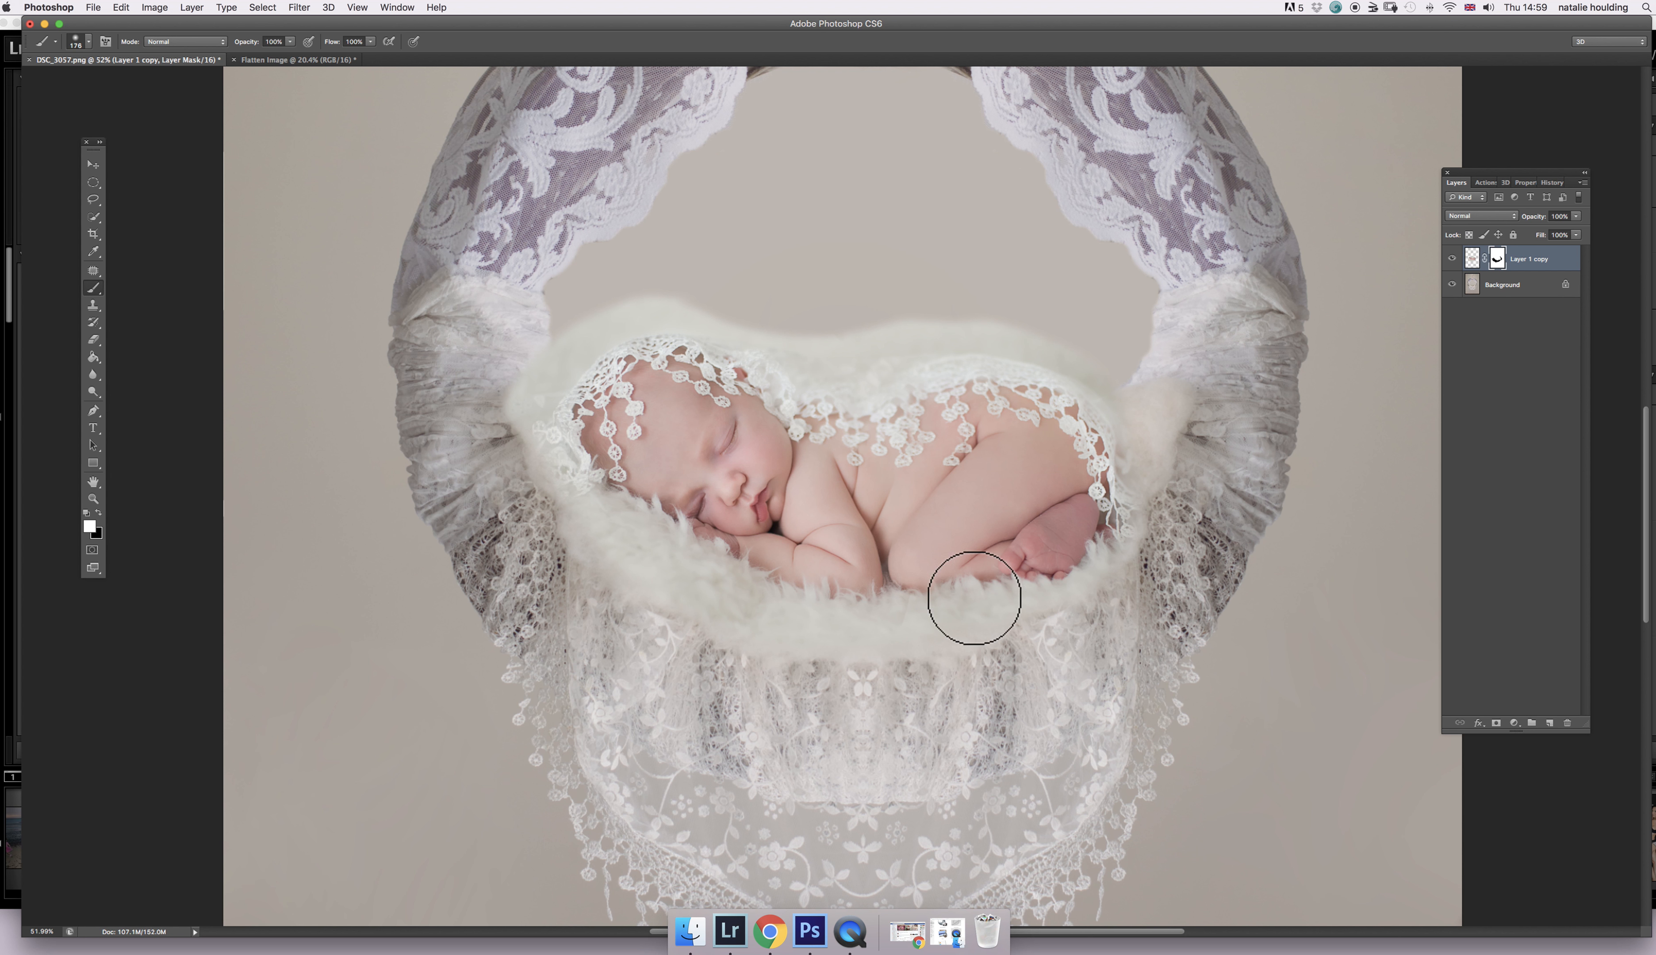
pyautogui.click(101, 516)
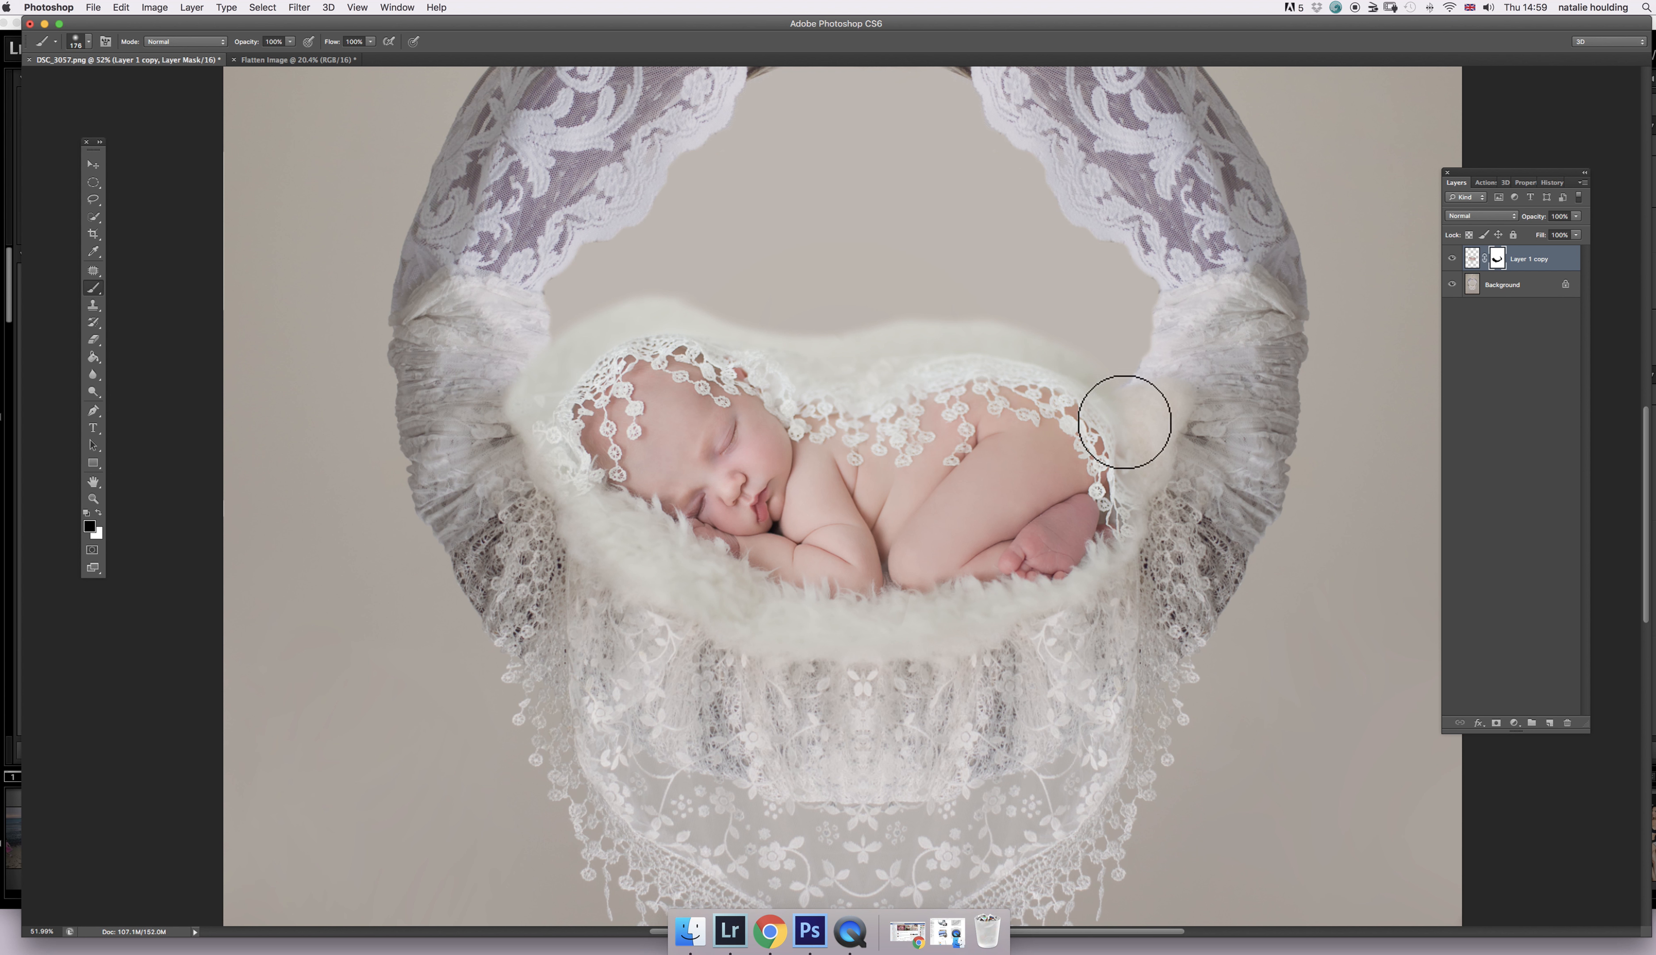
pyautogui.rightClick(1221, 494)
pyautogui.moveTo(1316, 553); pyautogui.dragTo(1315, 526)
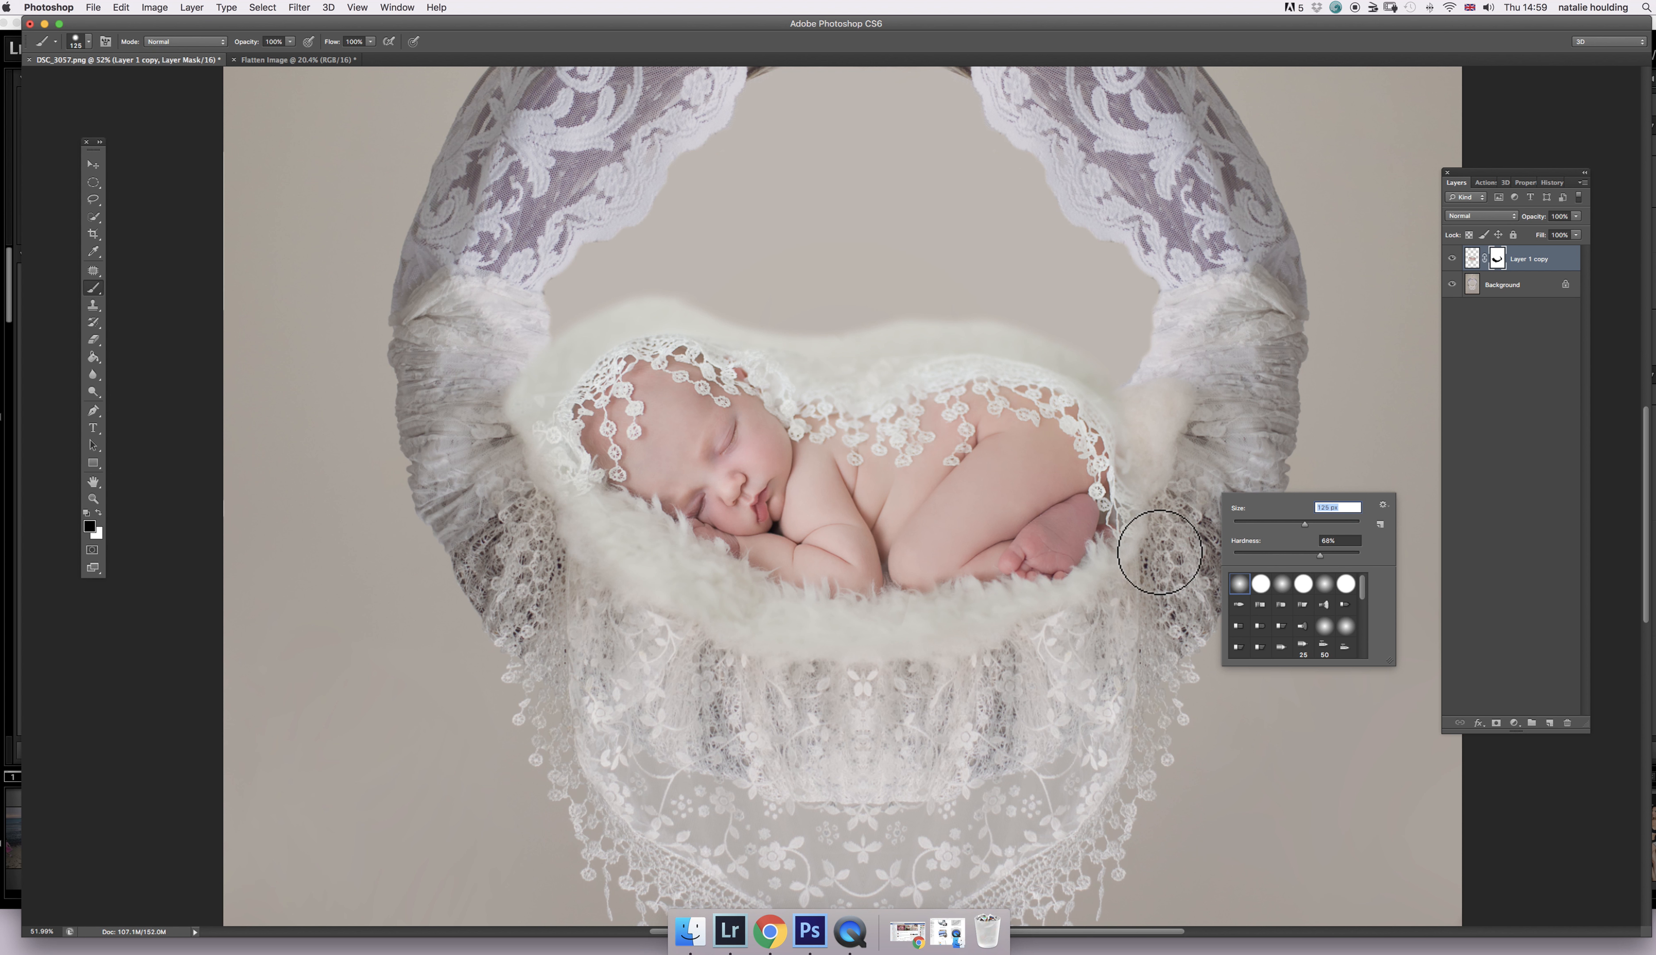
pyautogui.click(1141, 556)
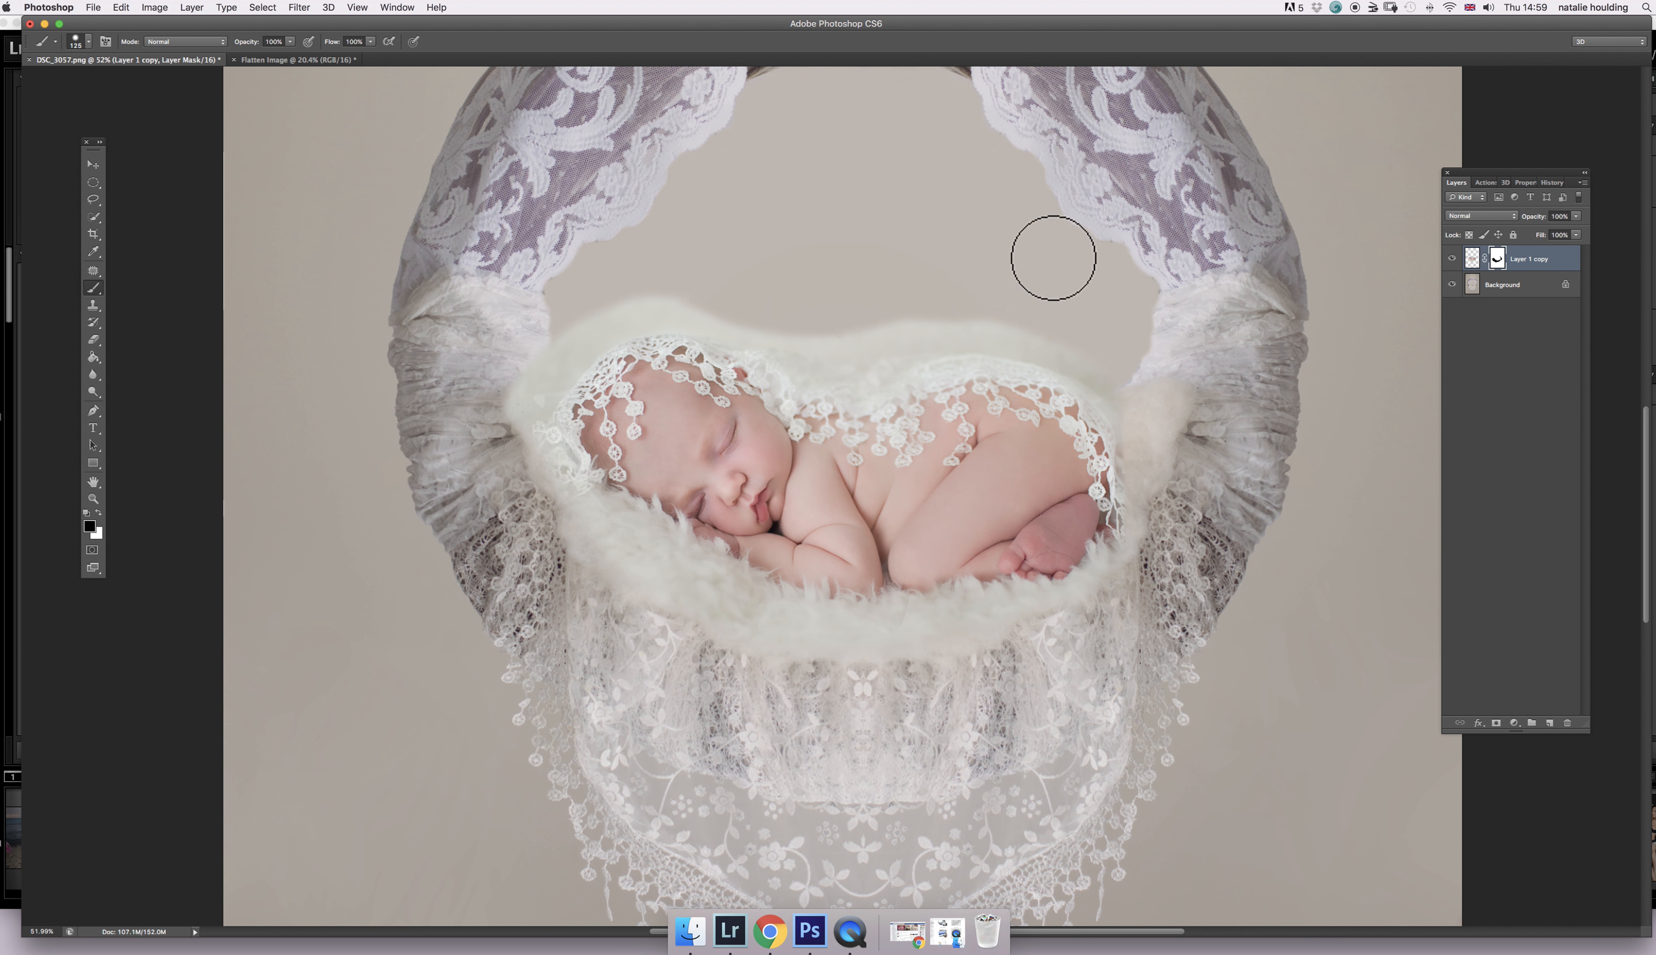
pyautogui.moveTo(906, 311)
pyautogui.mouseDown()
pyautogui.moveTo(988, 316)
pyautogui.moveTo(936, 327)
pyautogui.moveTo(1067, 349)
pyautogui.mouseUp()
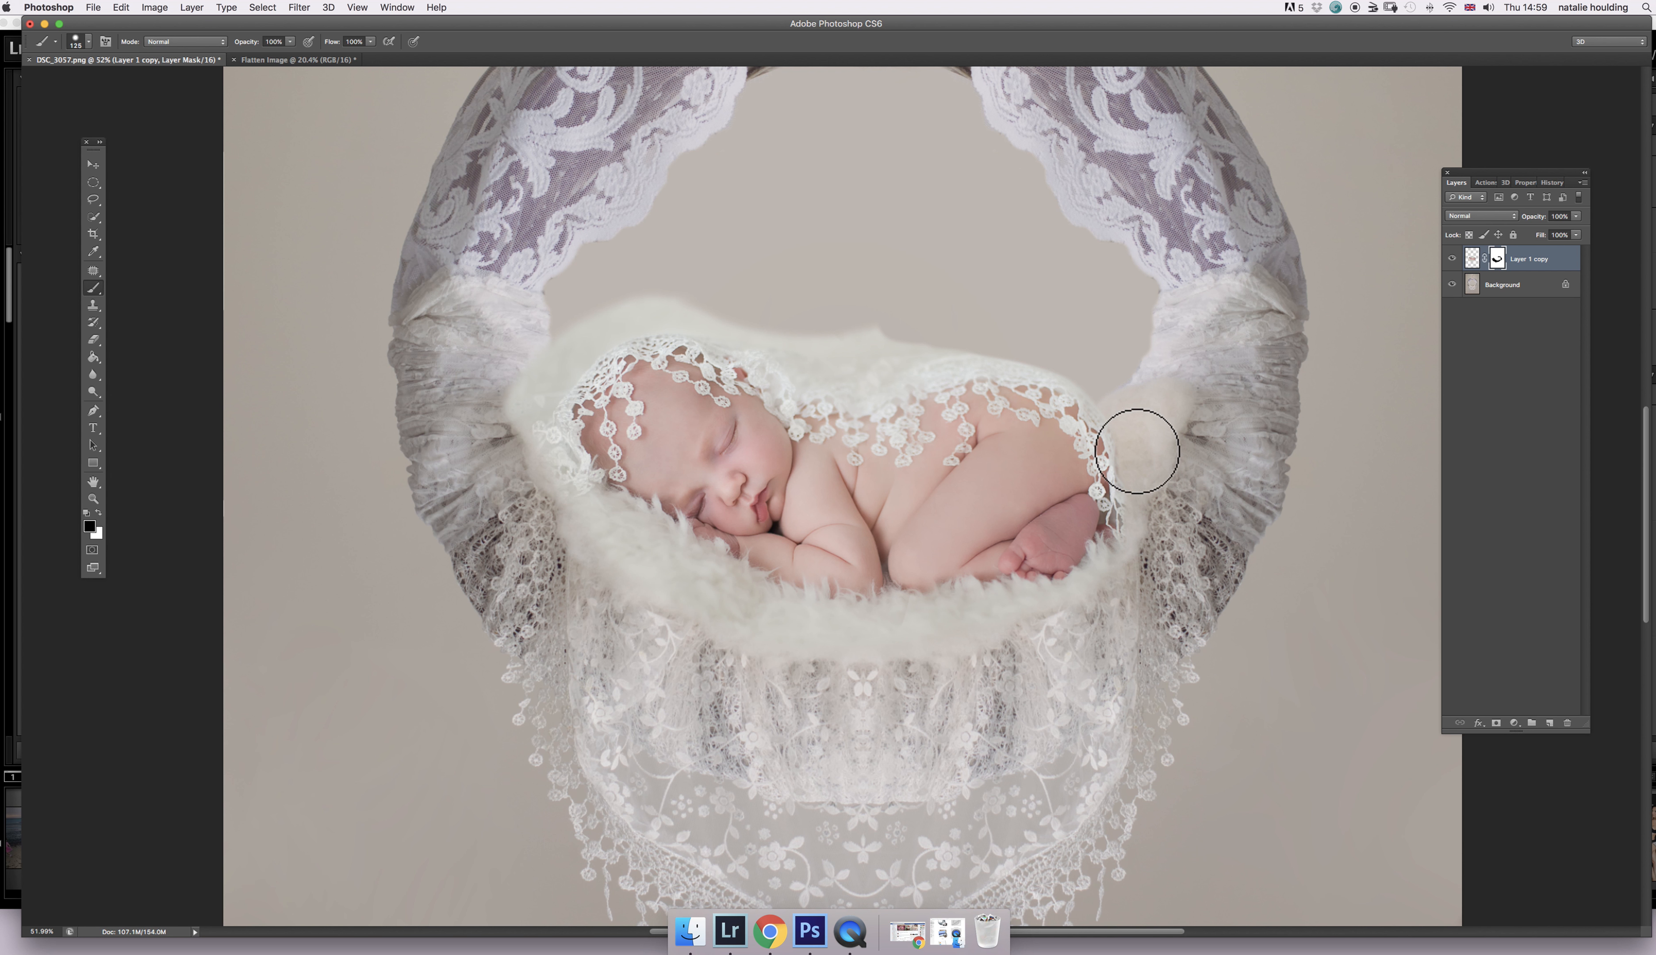
pyautogui.moveTo(669, 270)
pyautogui.mouseDown()
pyautogui.moveTo(727, 289)
pyautogui.moveTo(689, 299)
pyautogui.moveTo(747, 307)
pyautogui.moveTo(684, 311)
pyautogui.moveTo(822, 342)
pyautogui.moveTo(744, 328)
pyautogui.moveTo(812, 351)
pyautogui.moveTo(889, 340)
pyautogui.moveTo(948, 305)
pyautogui.moveTo(769, 340)
pyautogui.moveTo(827, 354)
pyautogui.moveTo(937, 330)
pyautogui.moveTo(944, 313)
pyautogui.moveTo(827, 333)
pyautogui.moveTo(811, 344)
pyautogui.moveTo(955, 326)
pyautogui.moveTo(910, 311)
pyautogui.moveTo(799, 329)
pyautogui.moveTo(855, 348)
pyautogui.moveTo(968, 327)
pyautogui.moveTo(938, 311)
pyautogui.moveTo(817, 328)
pyautogui.moveTo(872, 345)
pyautogui.moveTo(958, 328)
pyautogui.mouseUp()
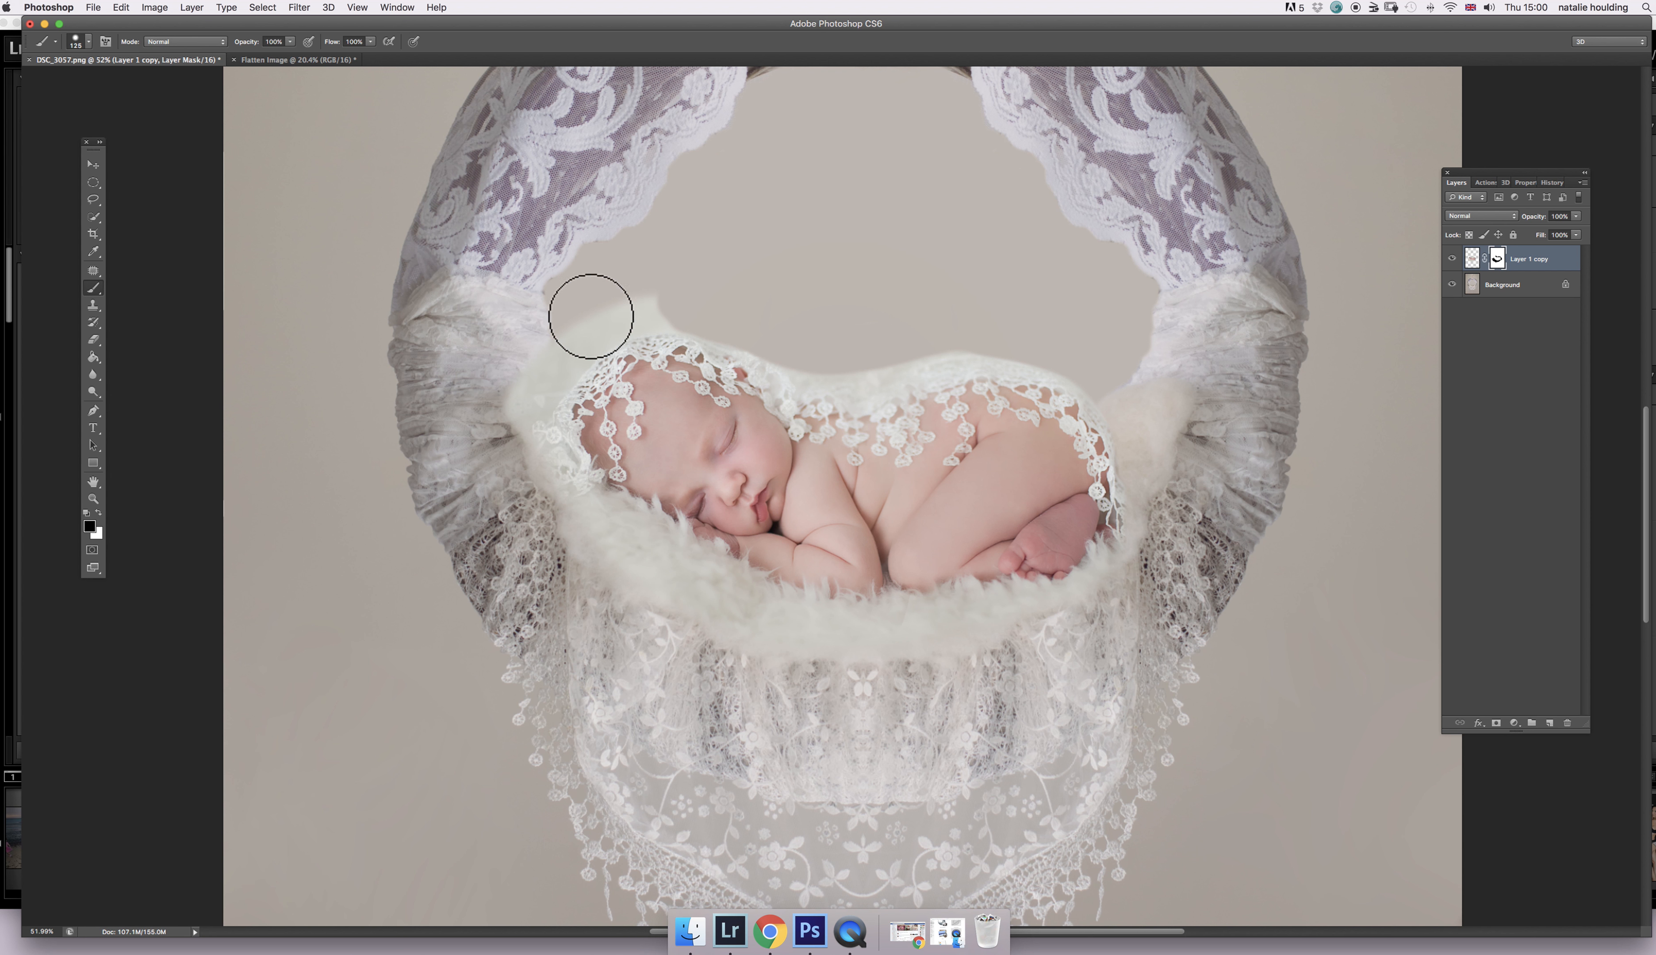
pyautogui.moveTo(706, 303)
pyautogui.mouseDown()
pyautogui.moveTo(617, 310)
pyautogui.moveTo(702, 309)
pyautogui.moveTo(593, 329)
pyautogui.moveTo(548, 361)
pyautogui.moveTo(656, 308)
pyautogui.moveTo(544, 383)
pyautogui.moveTo(525, 424)
pyautogui.moveTo(499, 410)
pyautogui.moveTo(519, 415)
pyautogui.moveTo(541, 517)
pyautogui.mouseUp()
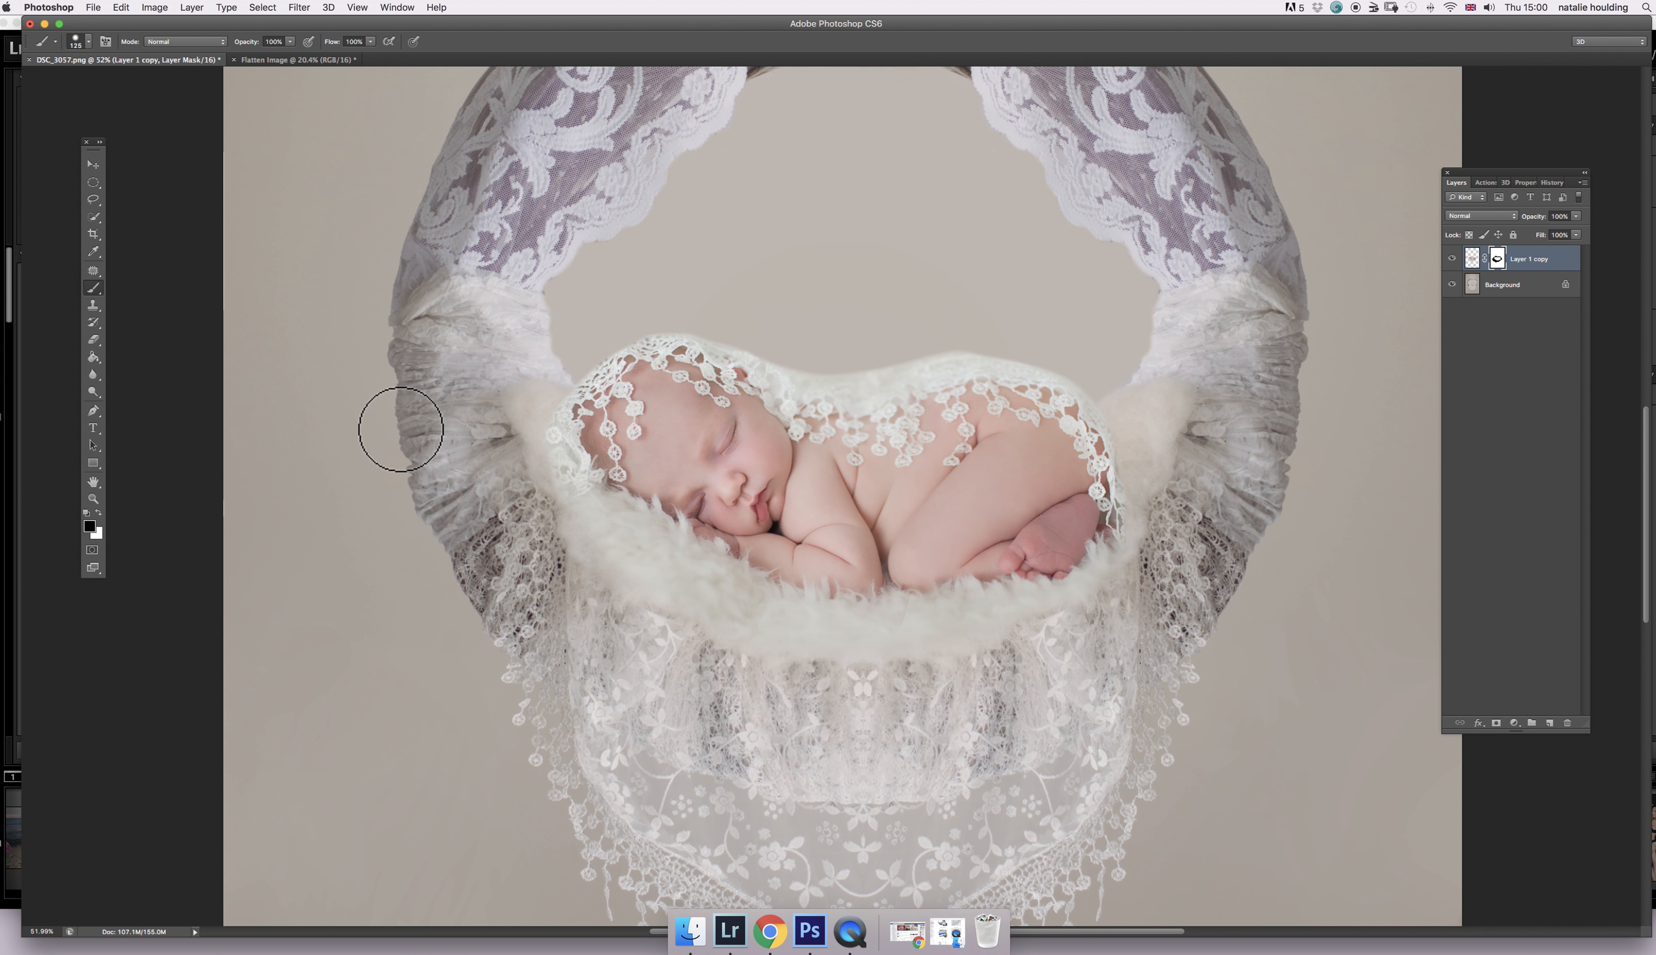
# - Reduce the brush size further and mask the leftover fur fringe closely around the lace on the baby's head
pyautogui.click(98, 513)
pyautogui.rightClick(788, 476)
pyautogui.press('Return')
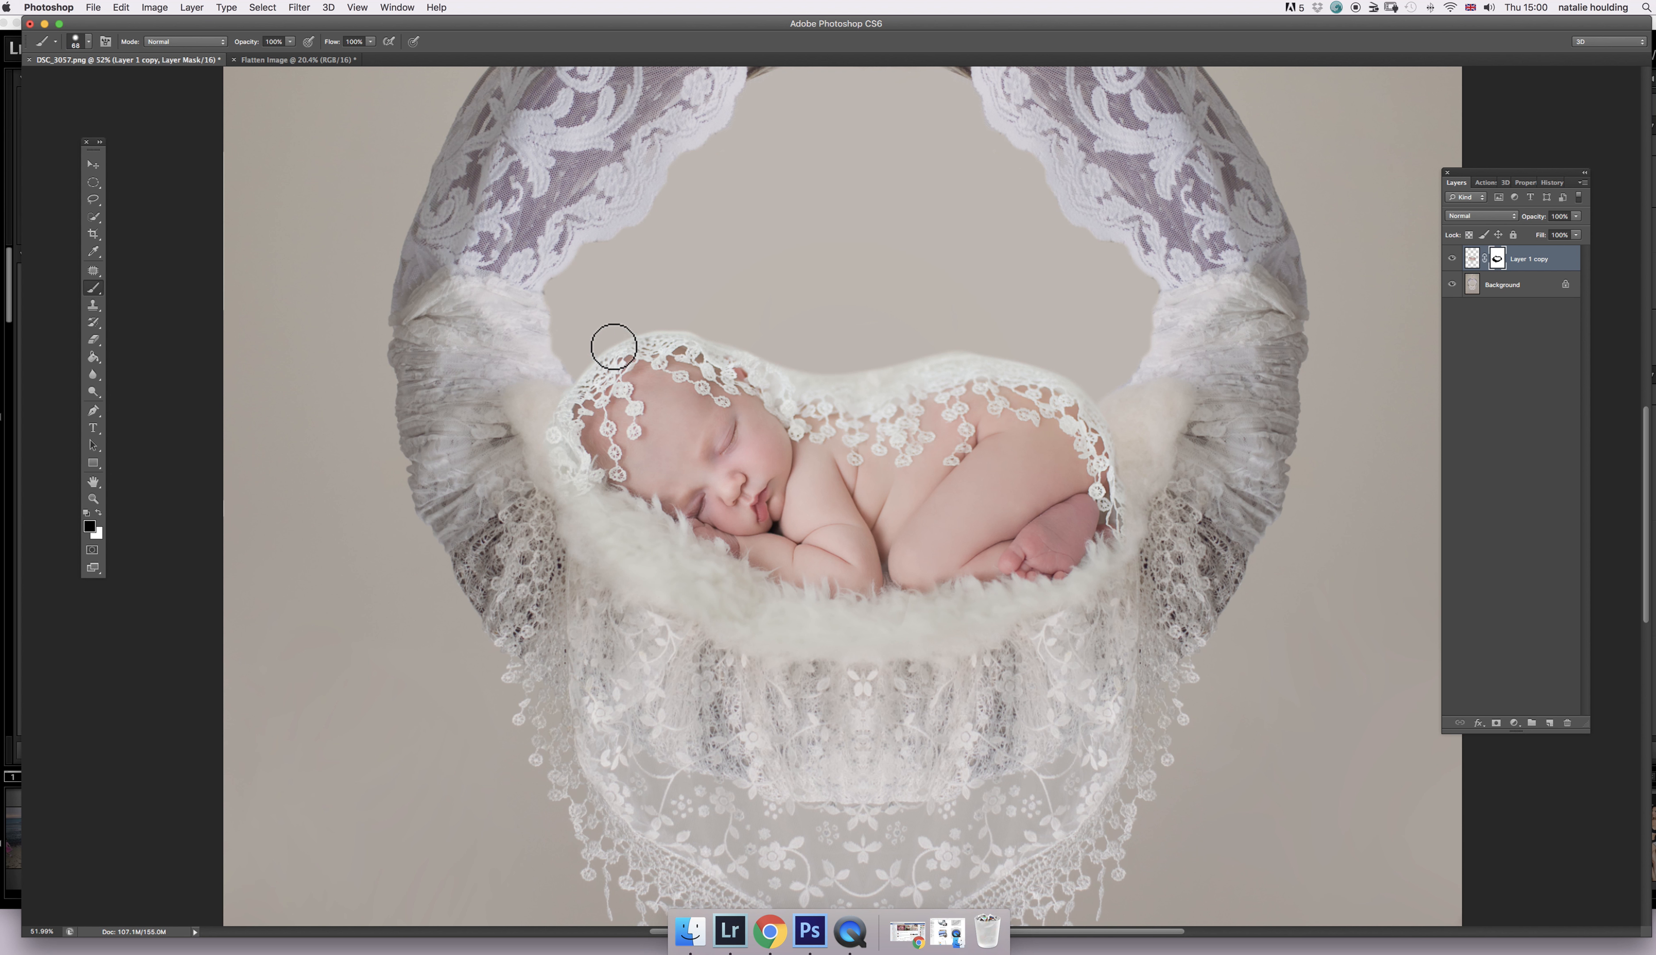
pyautogui.scroll(5, 611, 330)
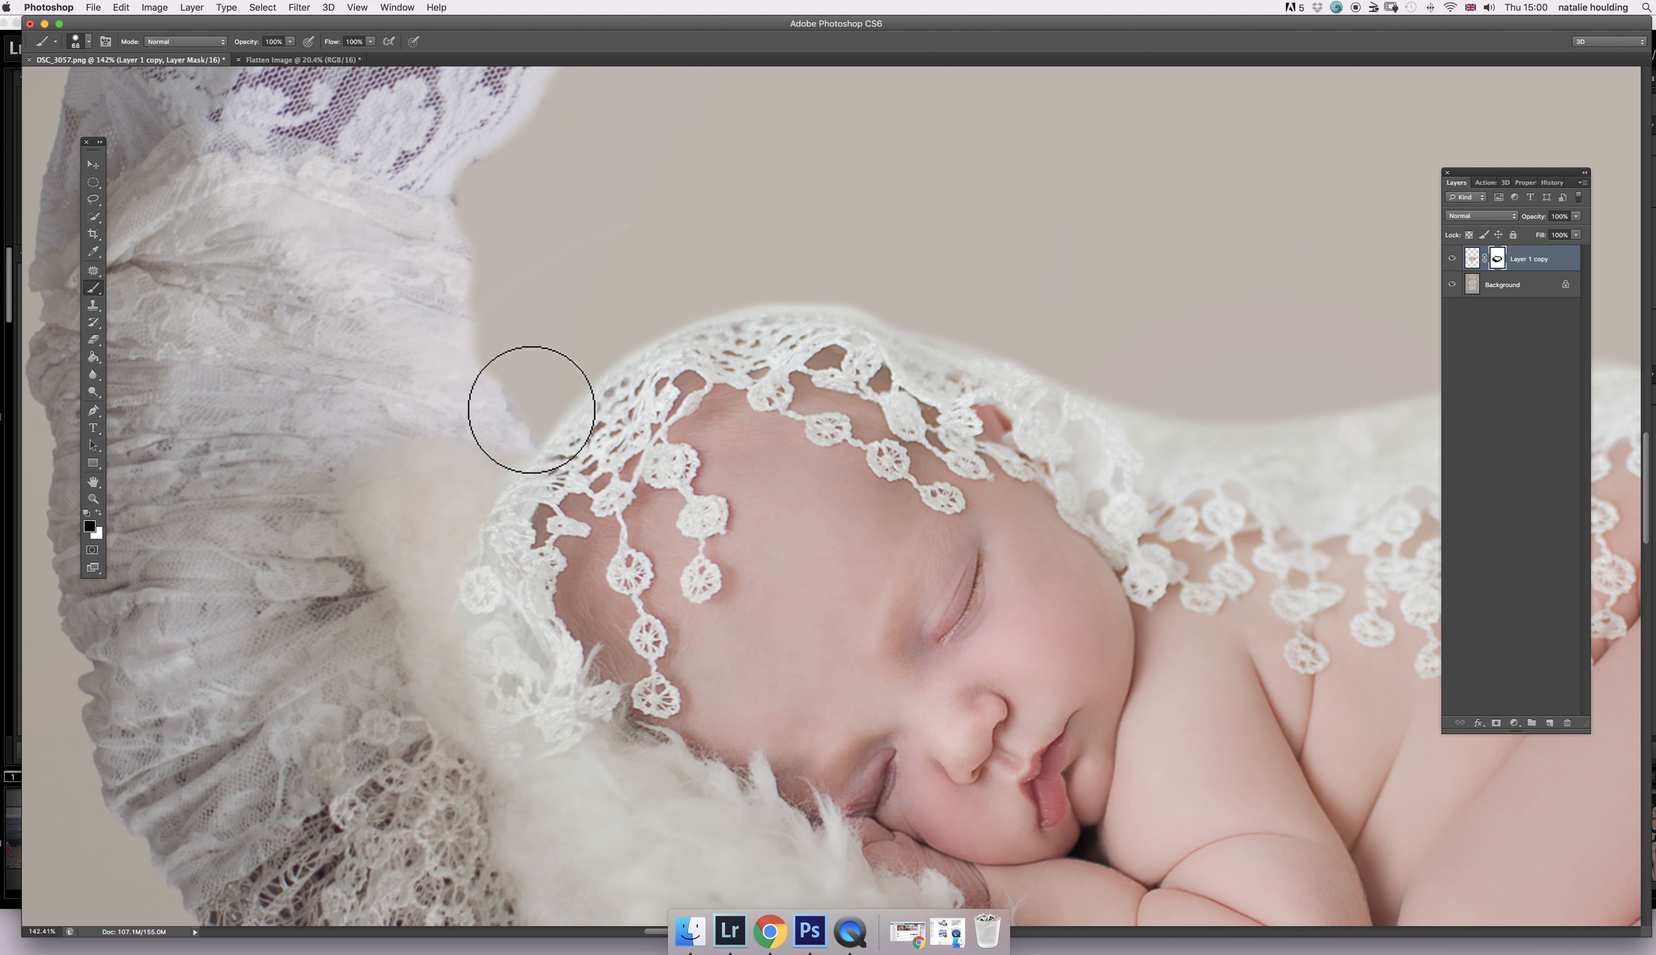
pyautogui.moveTo(514, 432)
pyautogui.mouseDown()
pyautogui.moveTo(455, 543)
pyautogui.moveTo(462, 510)
pyautogui.moveTo(462, 617)
pyautogui.moveTo(484, 471)
pyautogui.moveTo(466, 545)
pyautogui.moveTo(550, 372)
pyautogui.moveTo(597, 323)
pyautogui.moveTo(751, 263)
pyautogui.moveTo(725, 284)
pyautogui.moveTo(878, 246)
pyautogui.moveTo(1069, 241)
pyautogui.moveTo(898, 229)
pyautogui.moveTo(879, 207)
pyautogui.moveTo(1062, 242)
pyautogui.moveTo(798, 192)
pyautogui.moveTo(743, 144)
pyautogui.mouseUp()
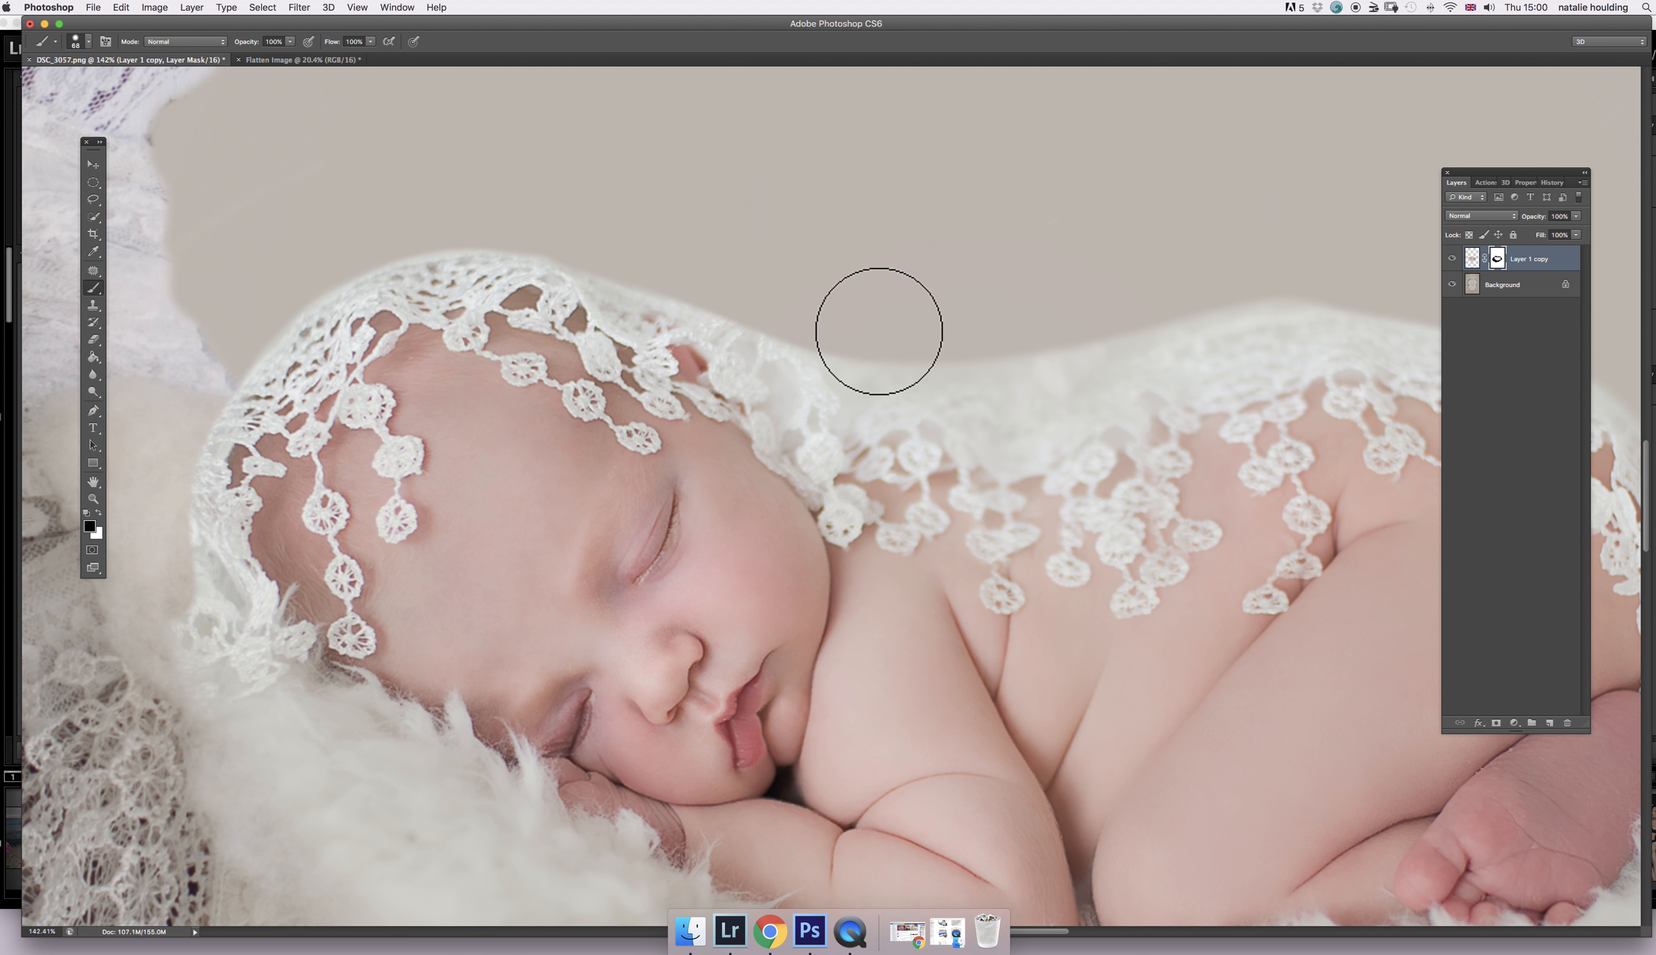
# - Mask the remaining fur fringe along the lace over the baby's back and down beside the feet
pyautogui.moveTo(740, 287)
pyautogui.mouseDown()
pyautogui.moveTo(859, 339)
pyautogui.moveTo(902, 338)
pyautogui.moveTo(703, 271)
pyautogui.moveTo(868, 345)
pyautogui.moveTo(932, 347)
pyautogui.moveTo(783, 294)
pyautogui.moveTo(880, 348)
pyautogui.moveTo(991, 340)
pyautogui.moveTo(939, 305)
pyautogui.moveTo(788, 297)
pyautogui.moveTo(1012, 344)
pyautogui.mouseUp()
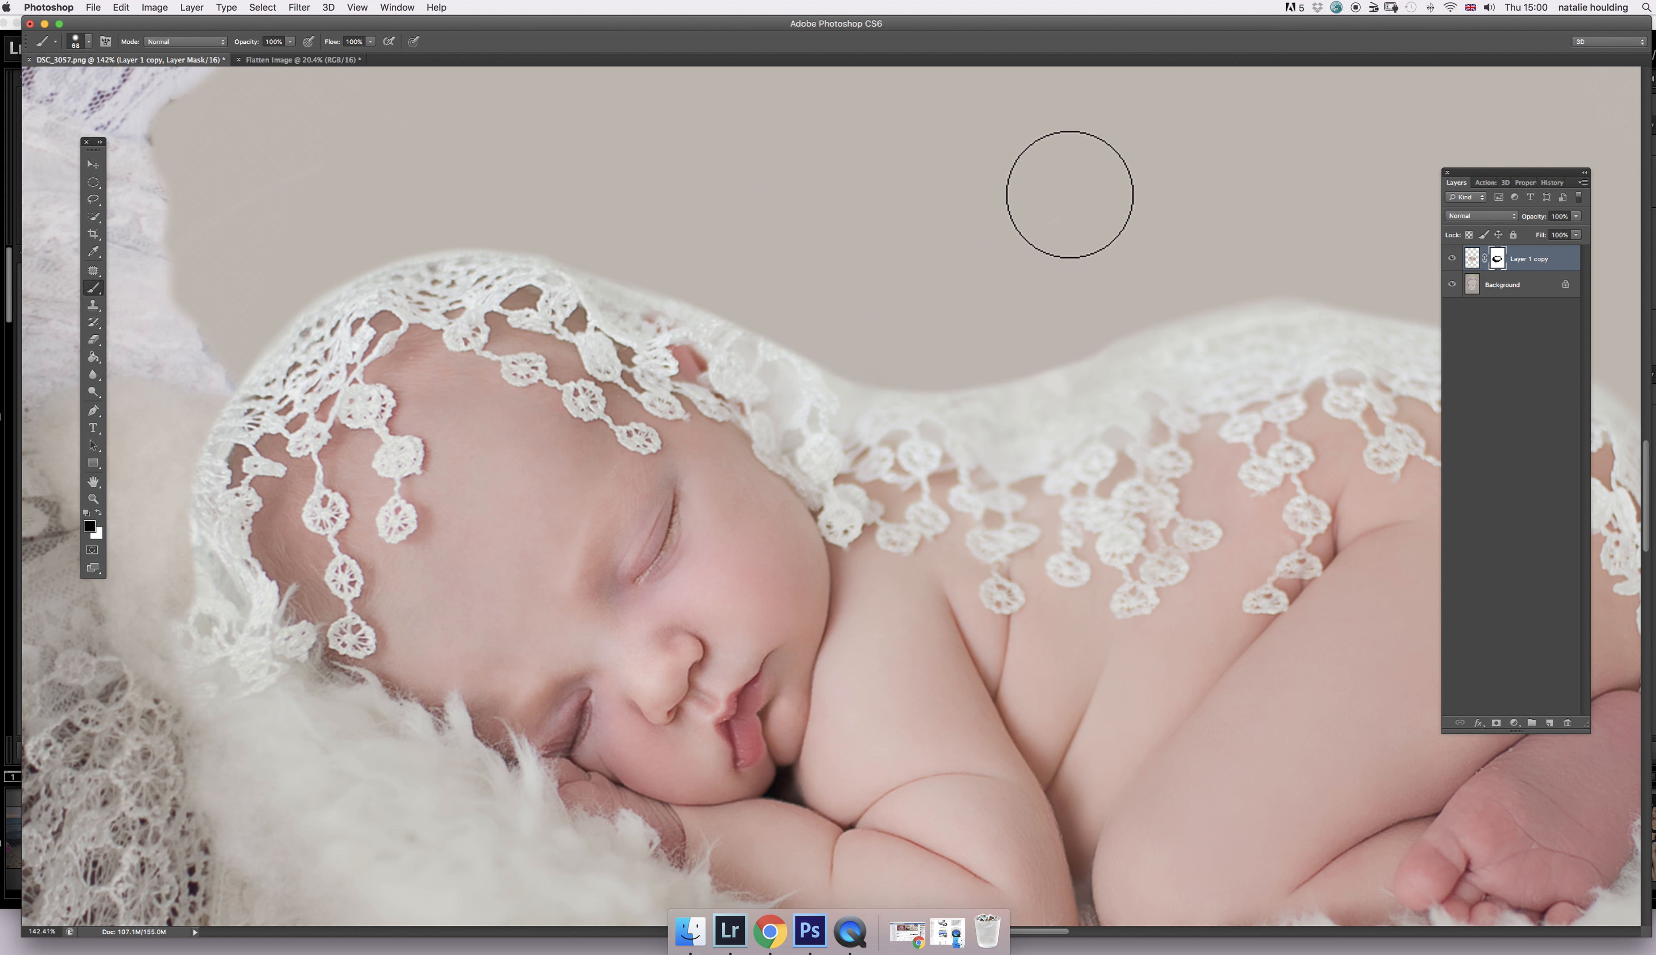
pyautogui.moveTo(969, 288); pyautogui.dragTo(690, 319)
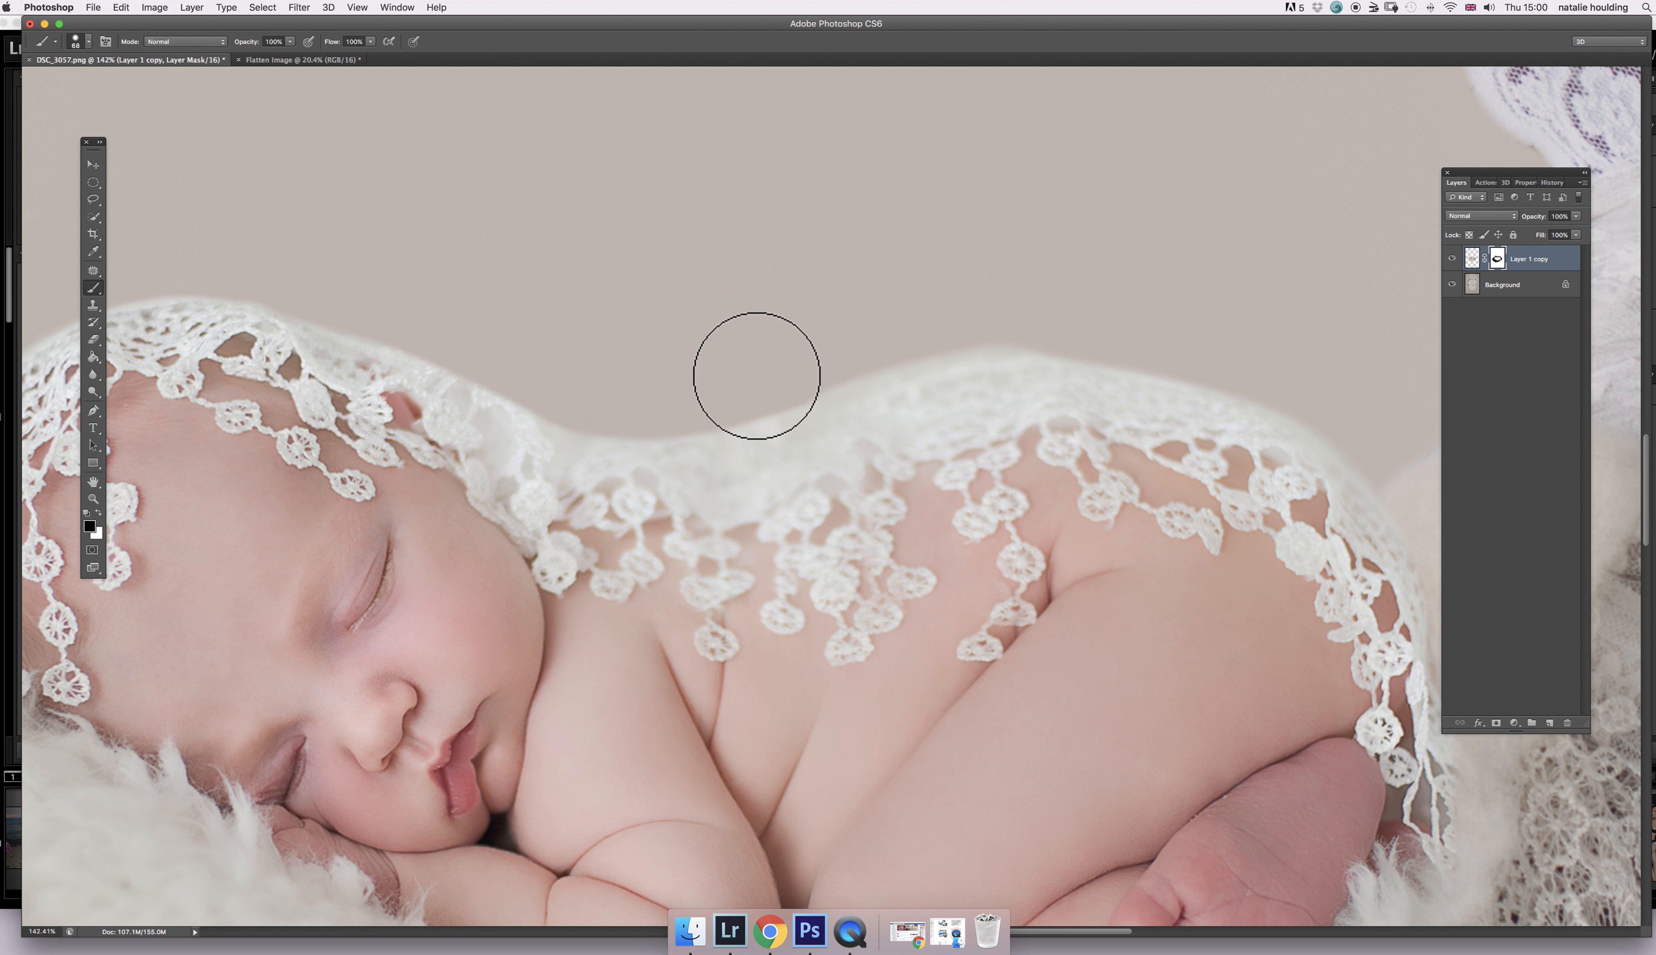
pyautogui.moveTo(758, 385); pyautogui.dragTo(1087, 333)
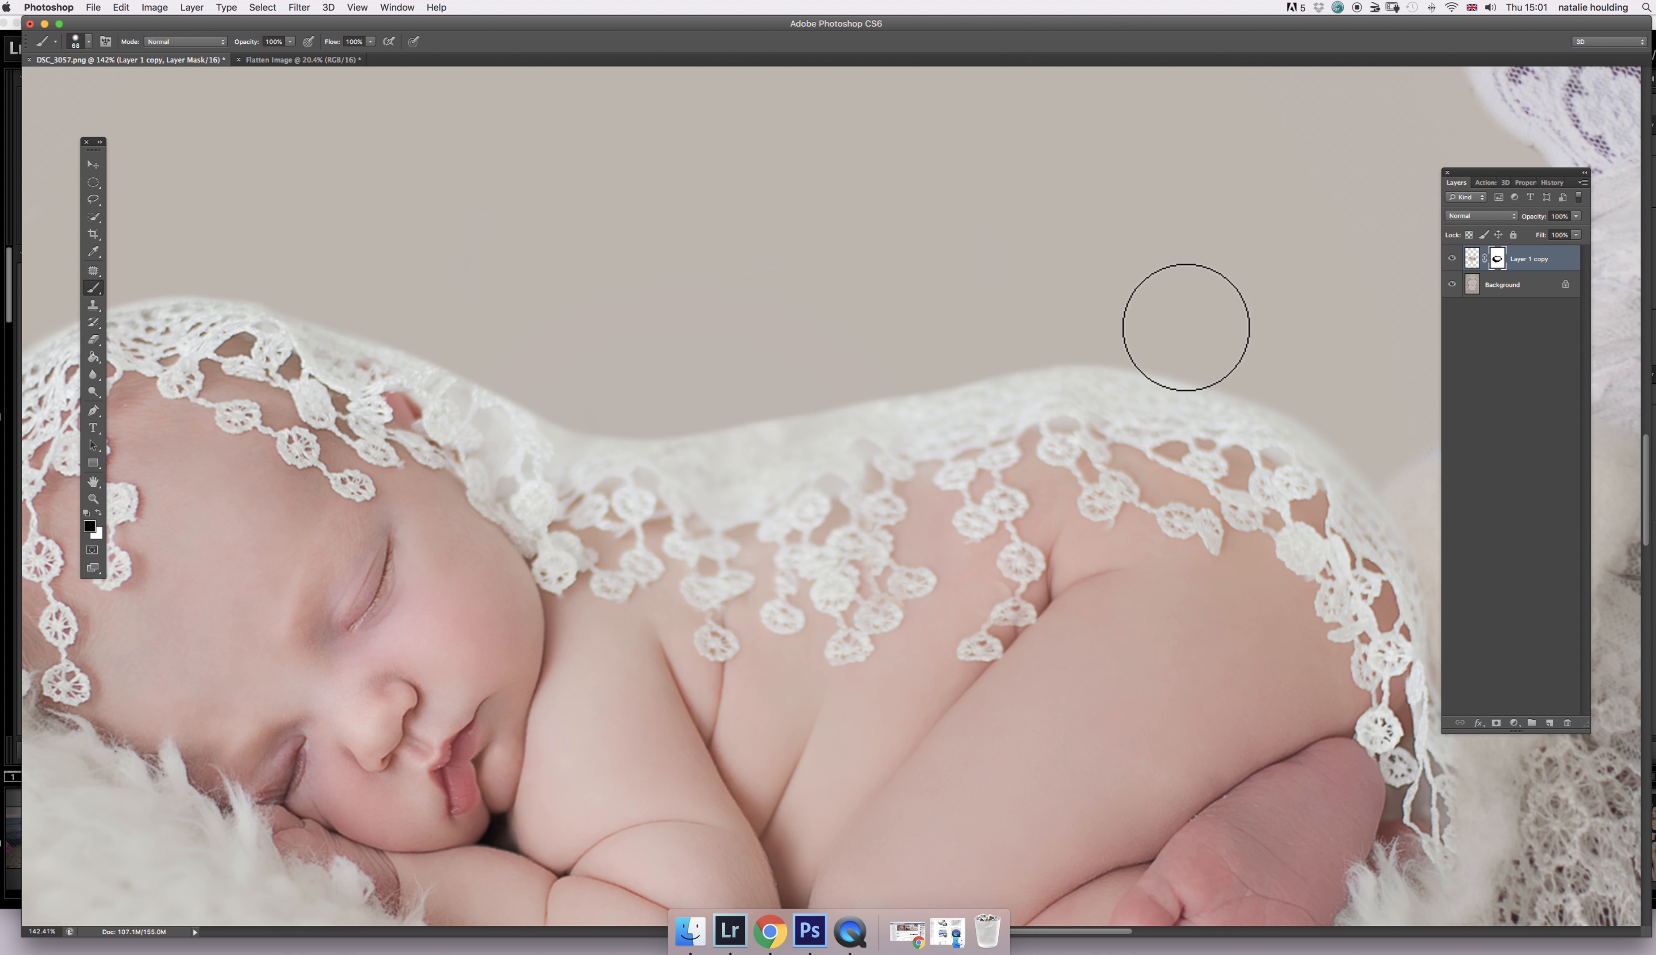
pyautogui.moveTo(1147, 261); pyautogui.dragTo(879, 126)
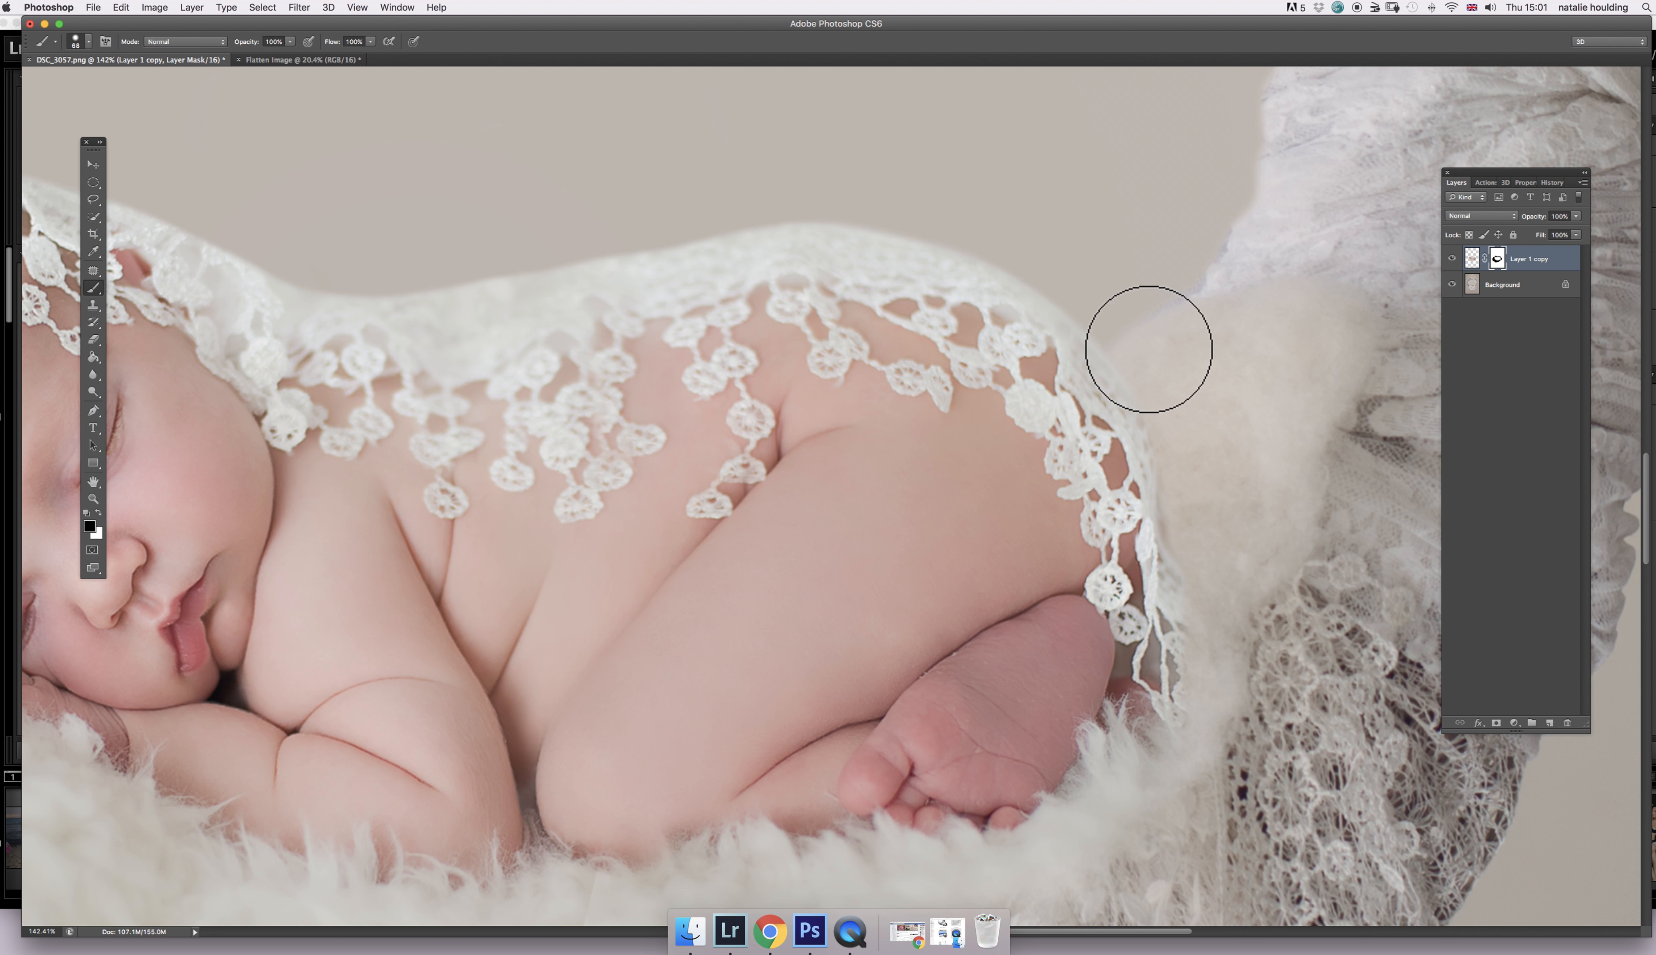
pyautogui.scroll(-5, 1203, 341)
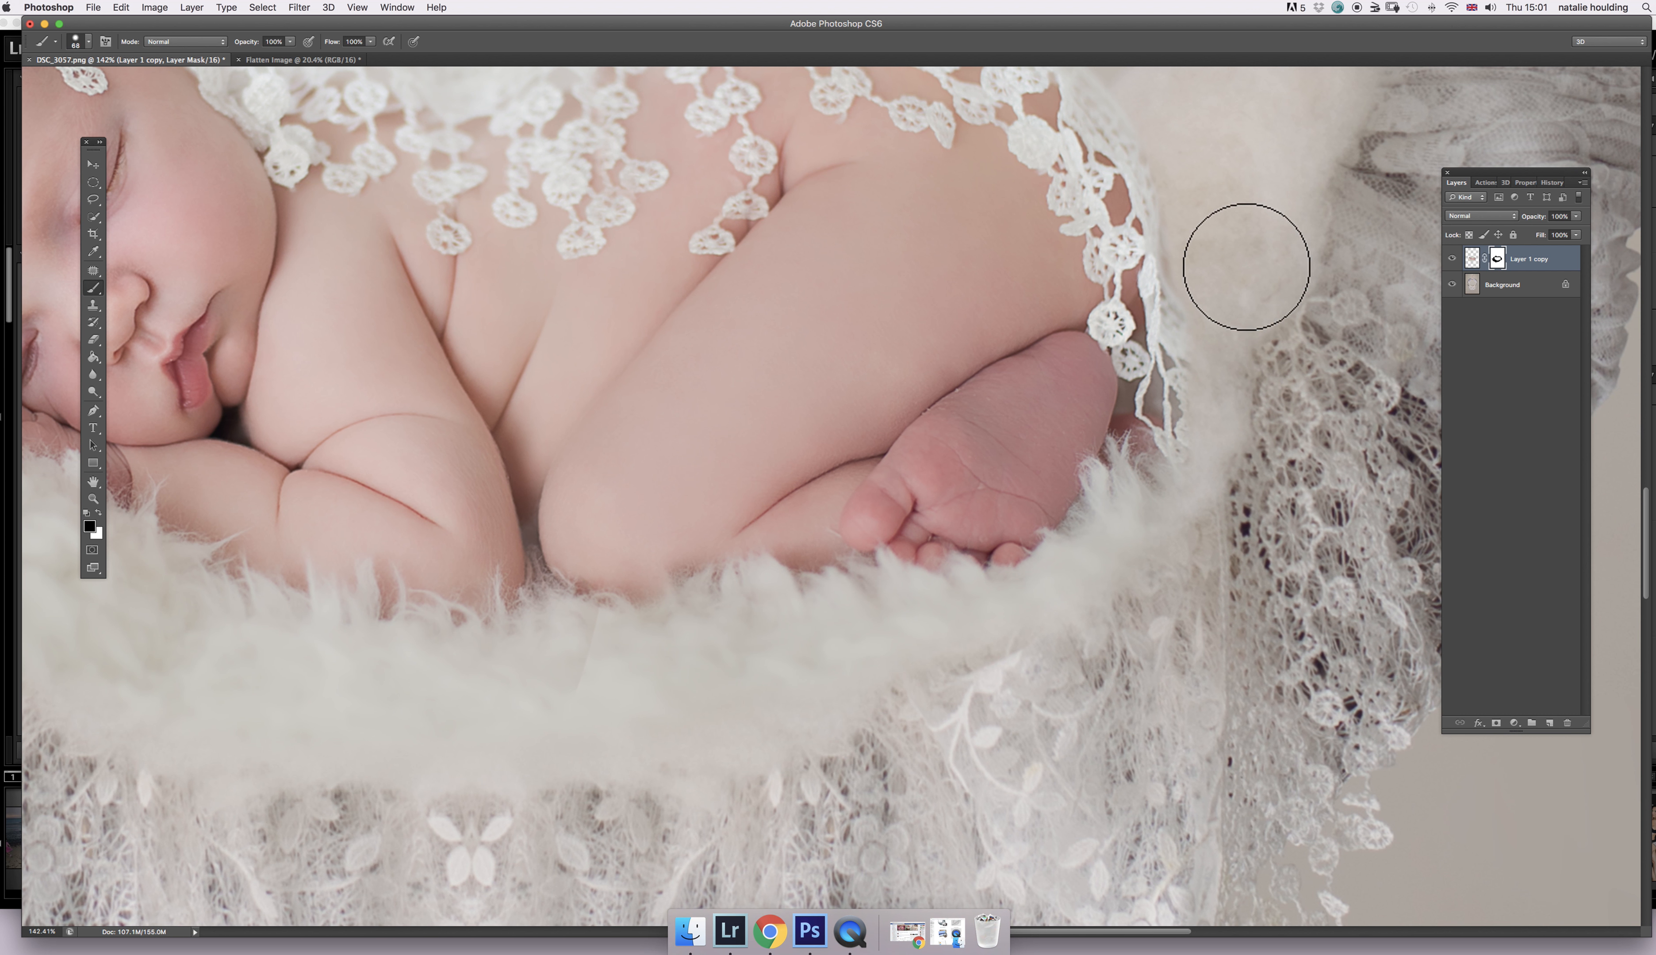
pyautogui.moveTo(1211, 258)
pyautogui.mouseDown()
pyautogui.moveTo(1215, 341)
pyautogui.moveTo(1207, 254)
pyautogui.moveTo(1181, 372)
pyautogui.moveTo(1185, 343)
pyautogui.moveTo(1165, 371)
pyautogui.moveTo(1190, 403)
pyautogui.moveTo(1198, 481)
pyautogui.moveTo(1263, 534)
pyautogui.moveTo(1221, 625)
pyautogui.moveTo(1172, 606)
pyautogui.moveTo(1143, 556)
pyautogui.mouseUp()
# - Examine the composite both close up and as a whole to judge how the baby blends with the wreath
pyautogui.keyDown('alt'); pyautogui.scroll(-5, 1169, 562); pyautogui.keyUp('alt')
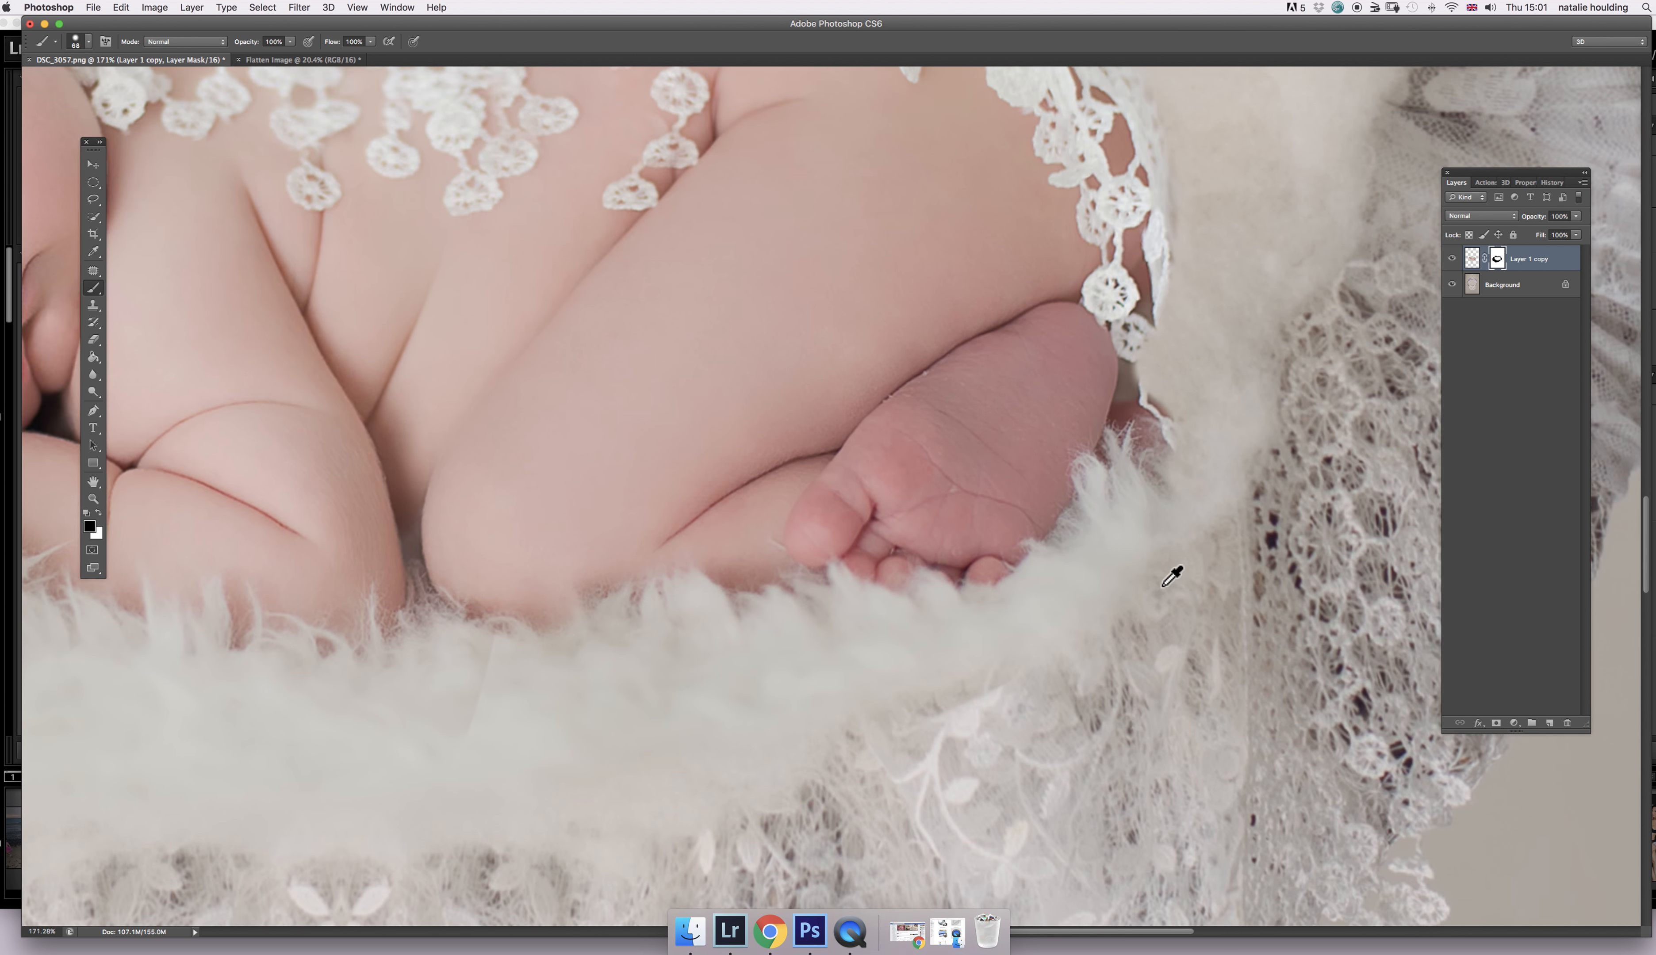
pyautogui.keyDown('alt'); pyautogui.scroll(-4, 1163, 588); pyautogui.keyUp('alt')
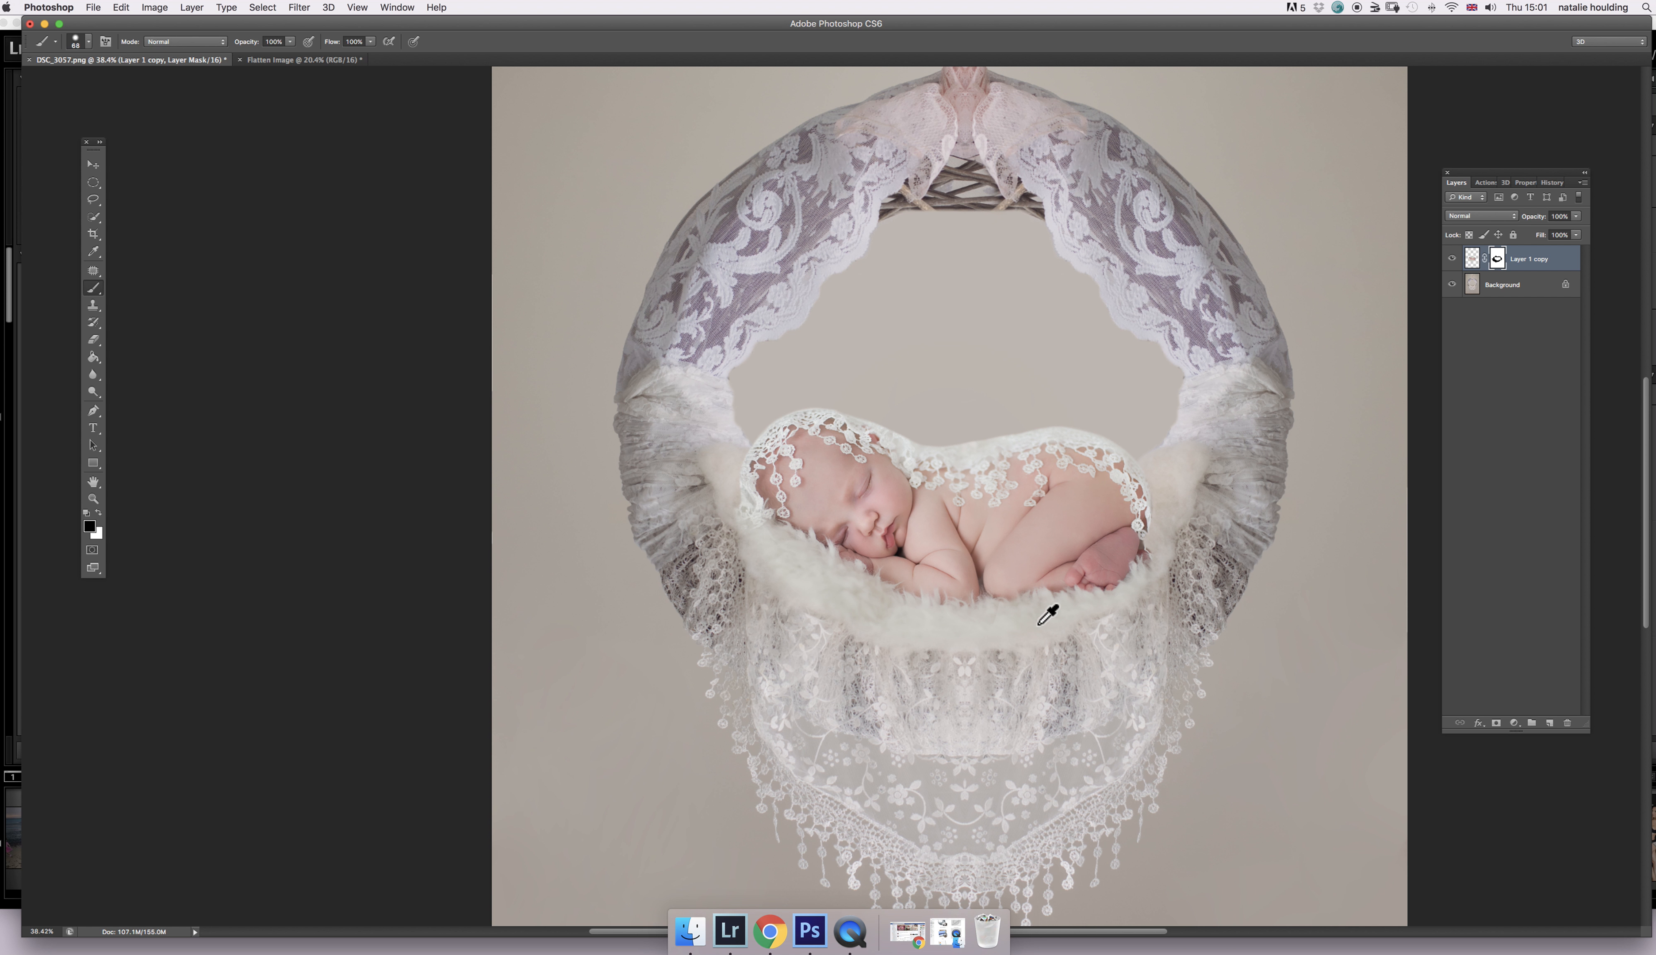
pyautogui.keyDown('alt'); pyautogui.scroll(-2, 1058, 635); pyautogui.keyUp('alt')
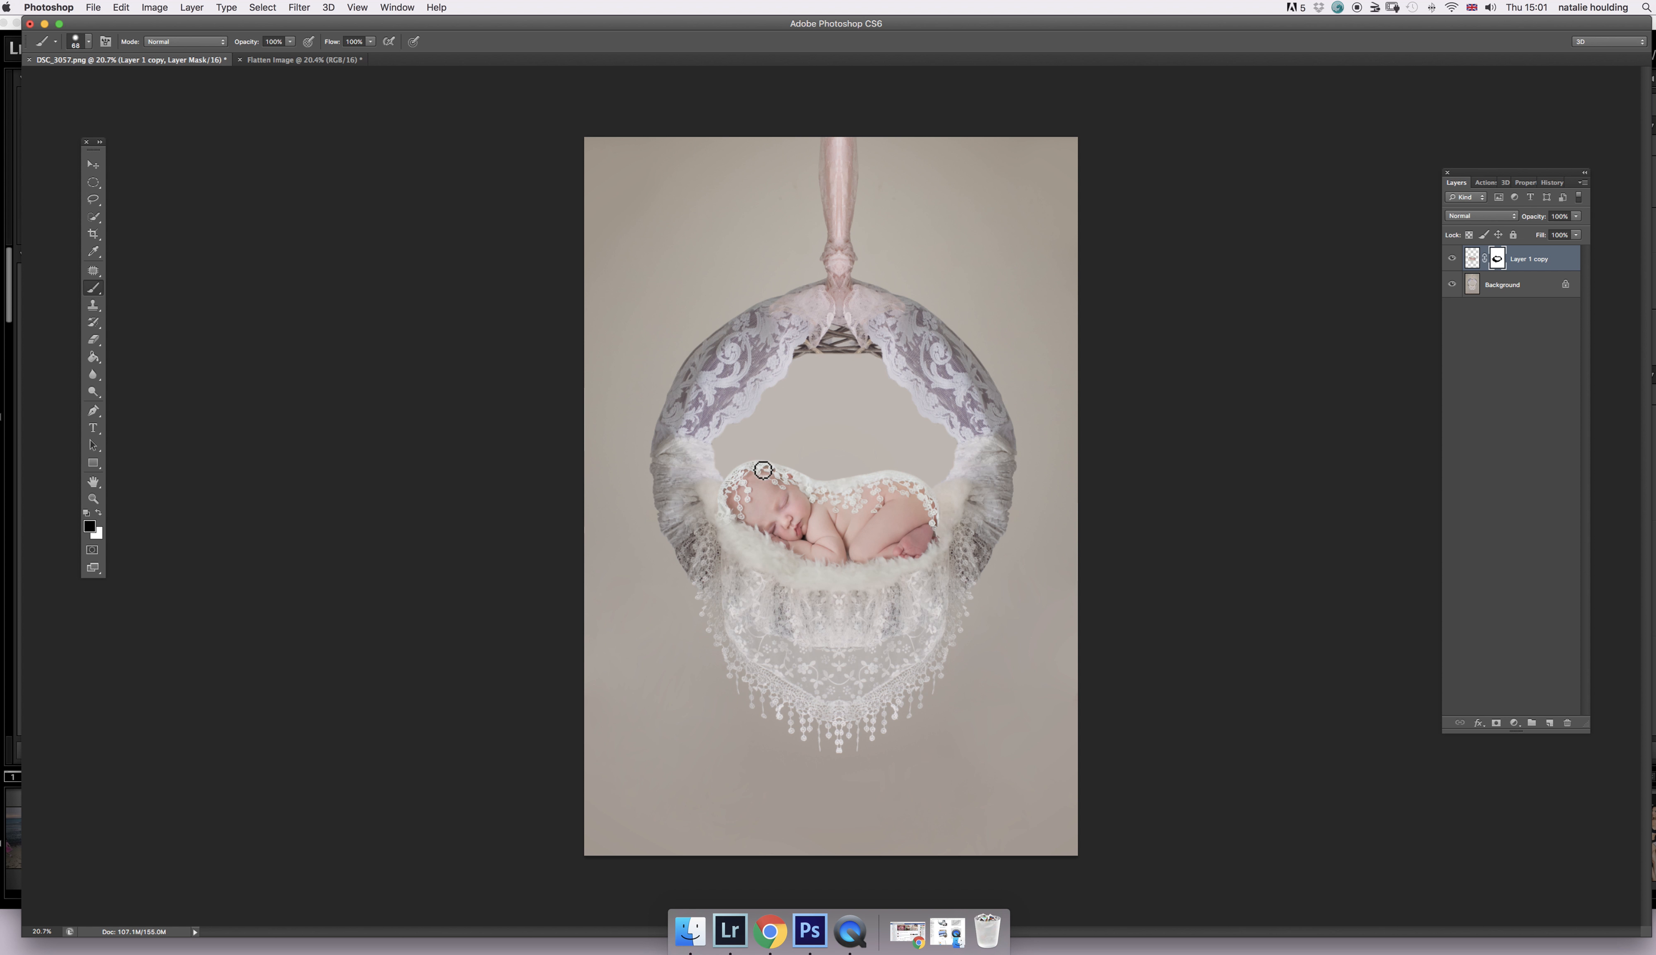
pyautogui.scroll(5, 774, 490)
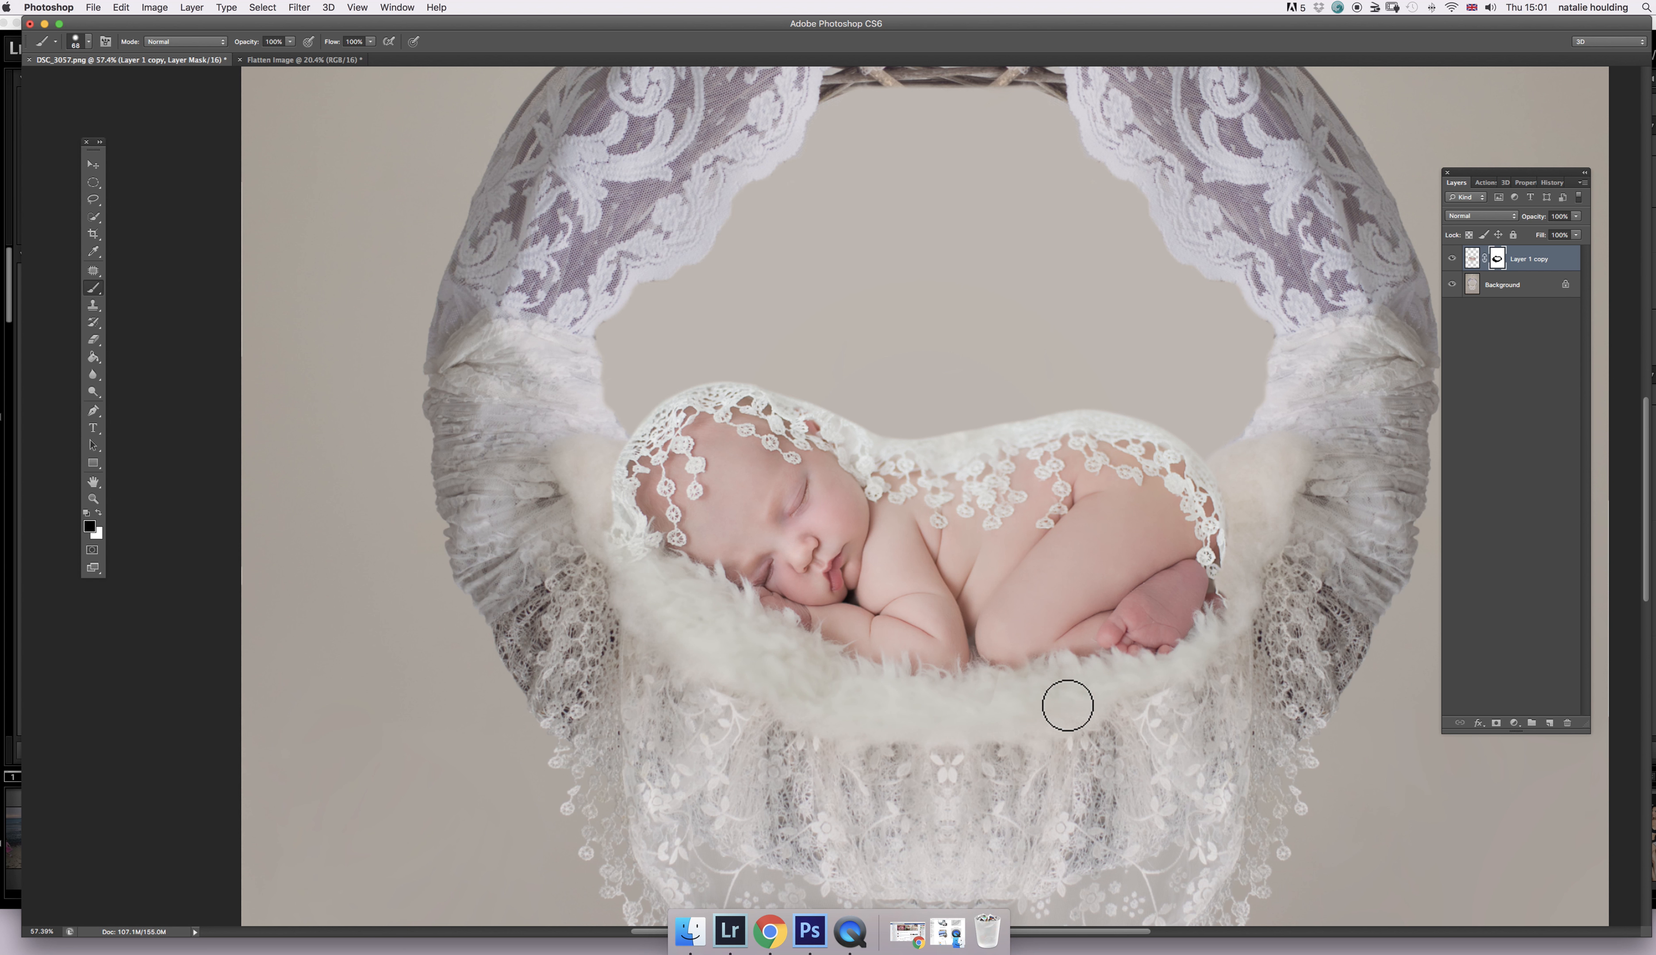
pyautogui.scroll(-5, 1023, 660)
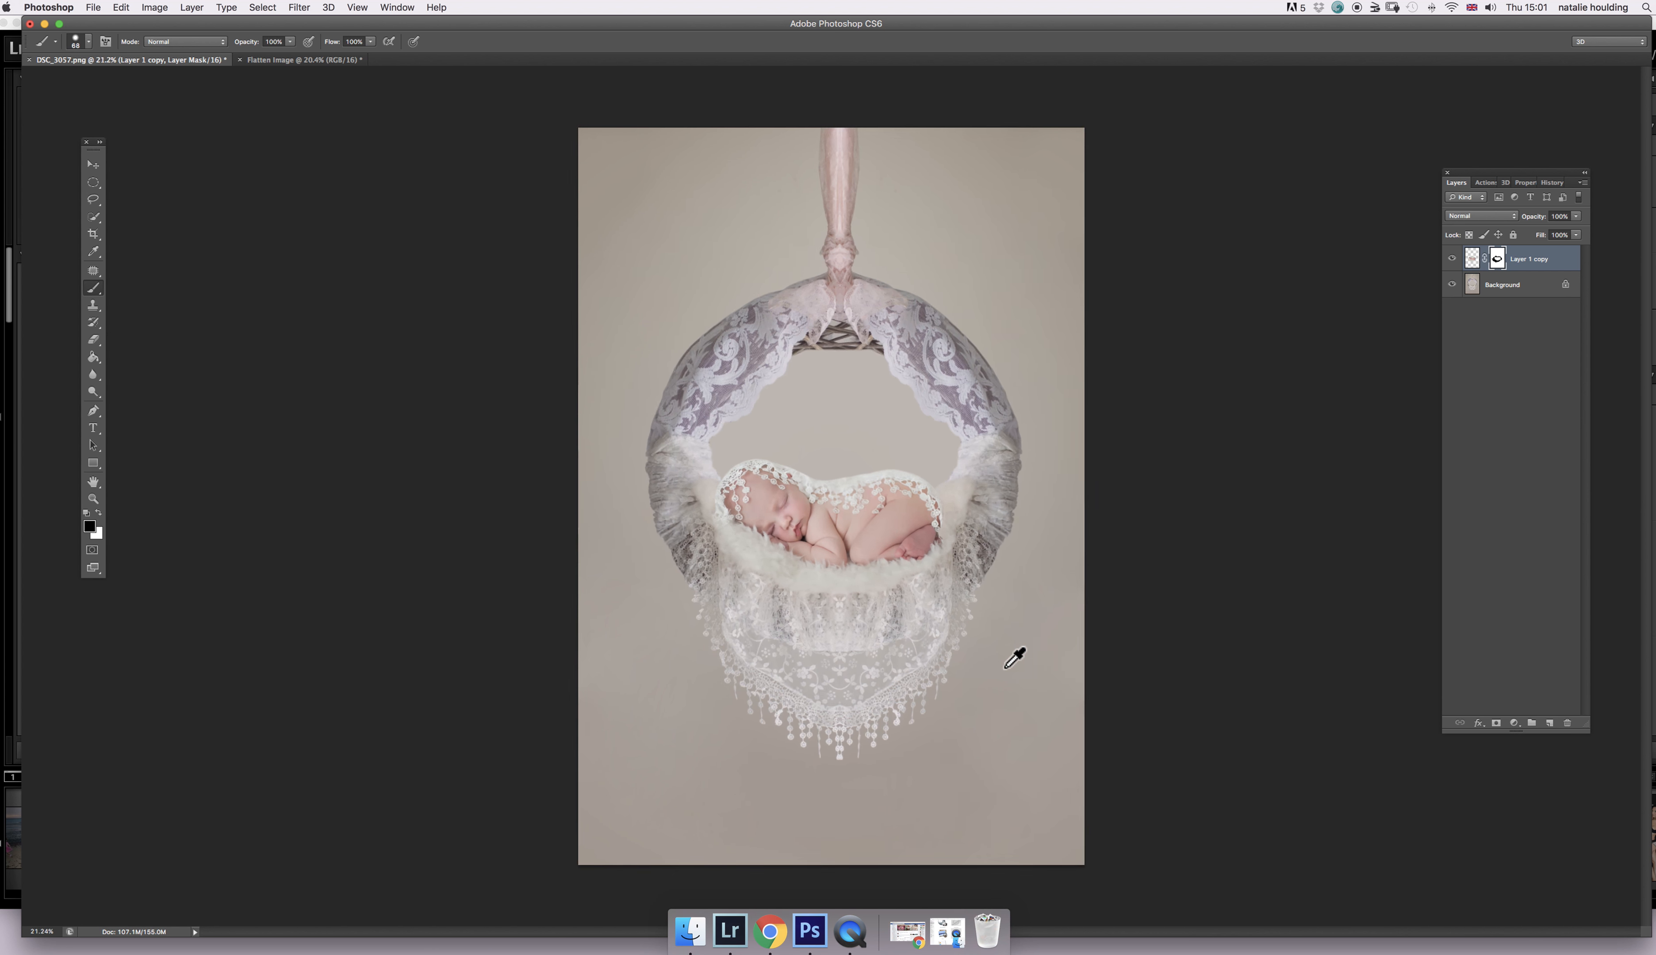
pyautogui.scroll(2, 872, 581)
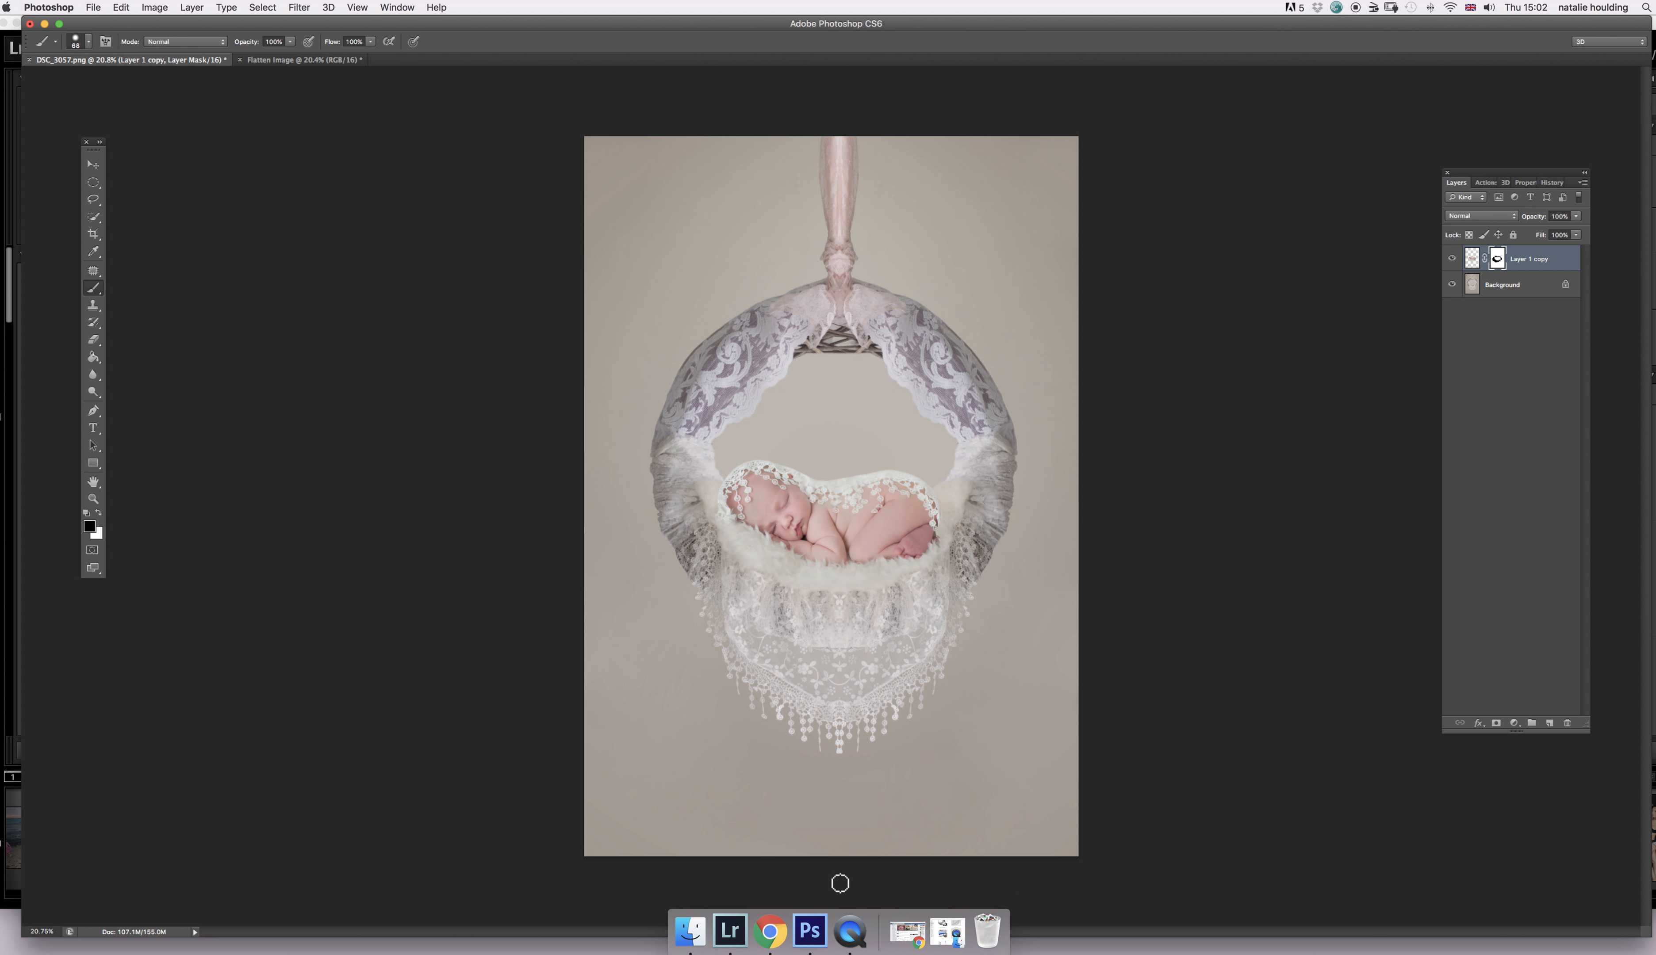
pyautogui.rightClick(853, 937)
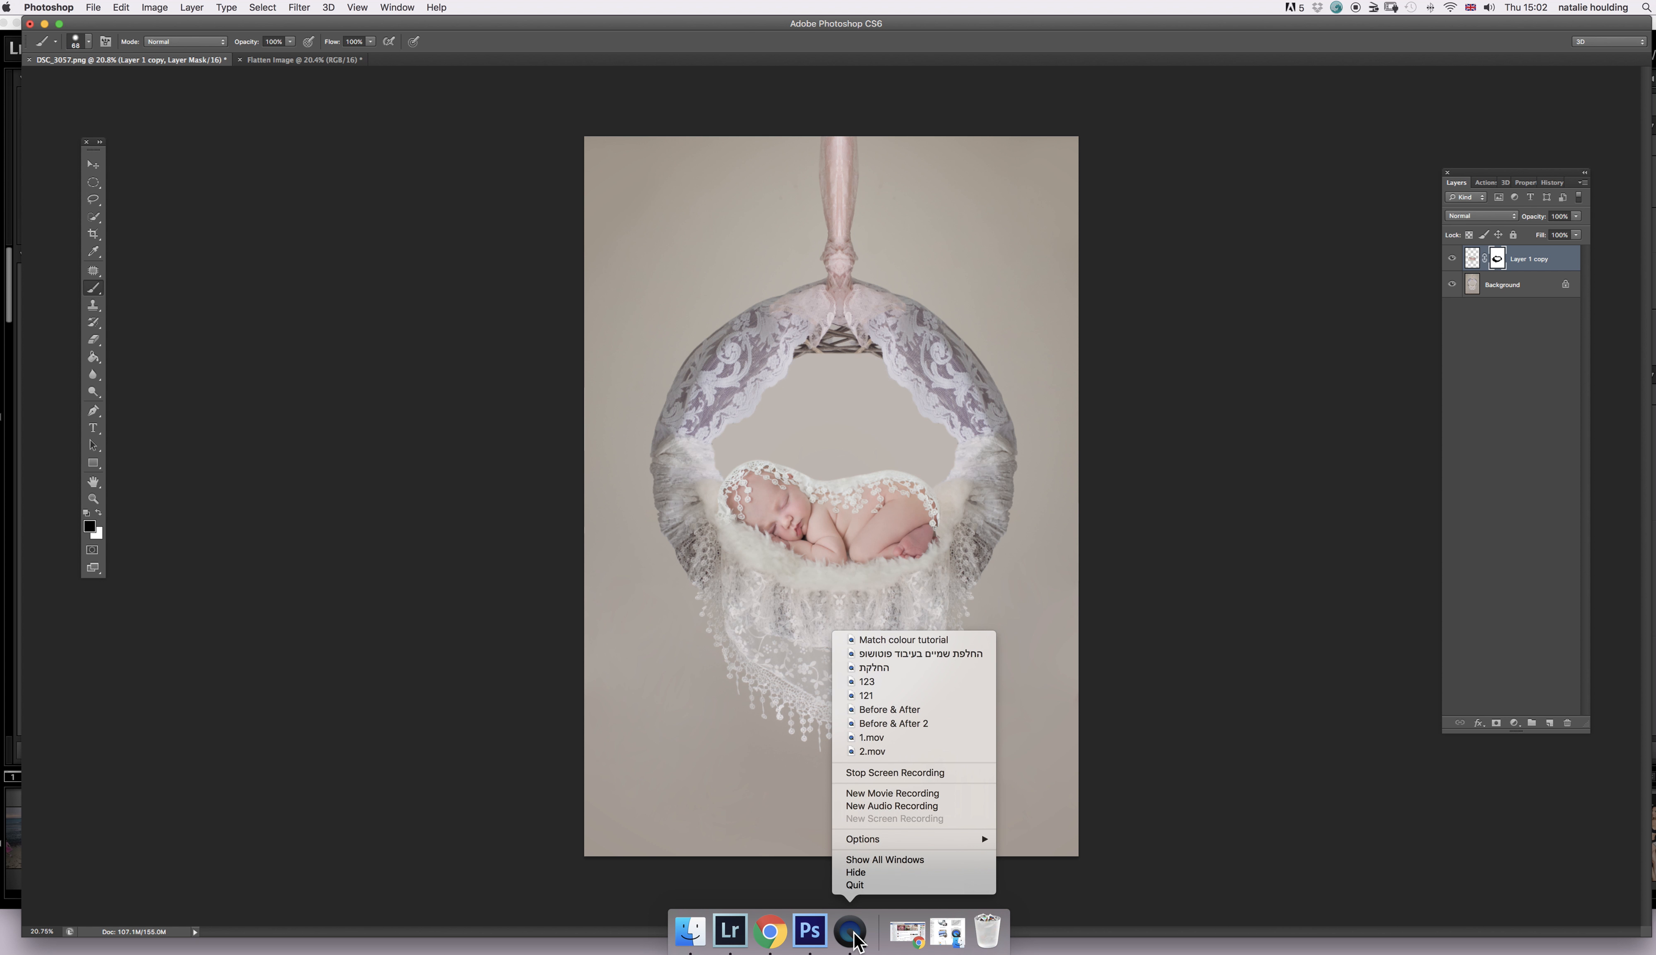